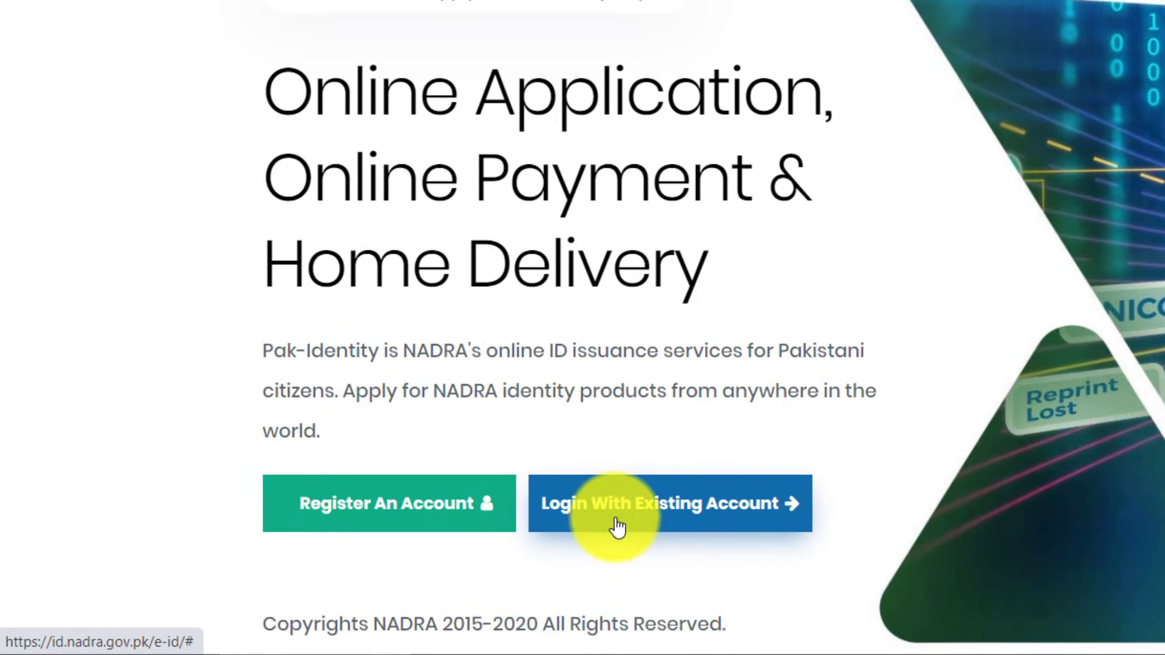
Log in with the existing account using the captcha code, then accept the terms and conditions
click(625, 505)
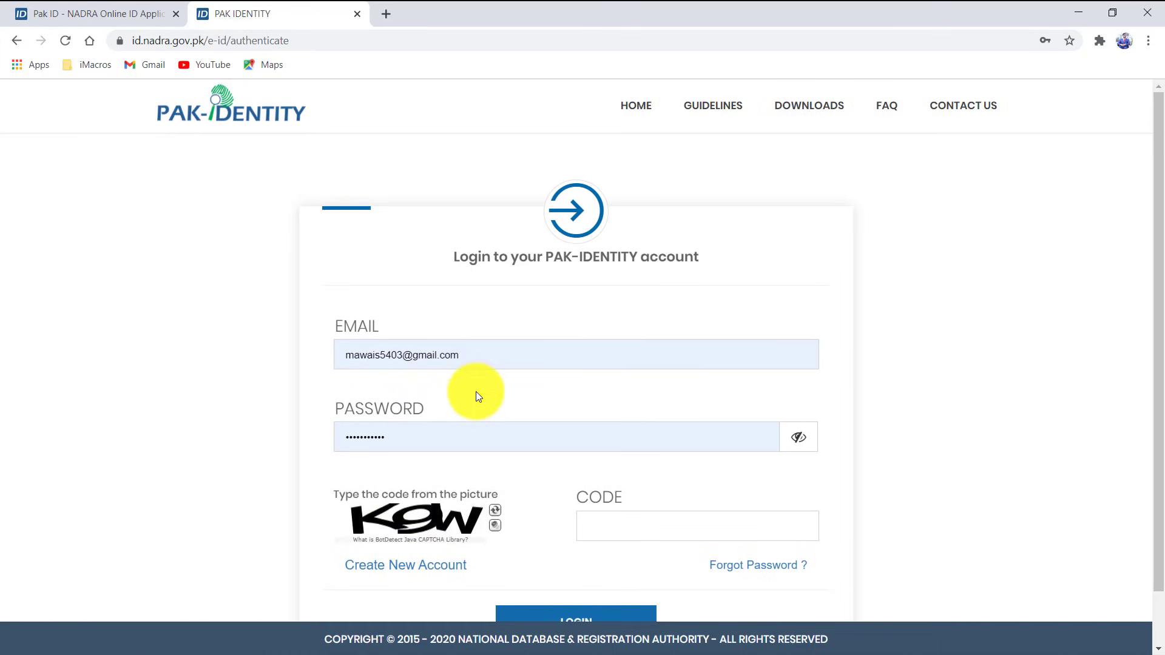
click(650, 525)
text(K)
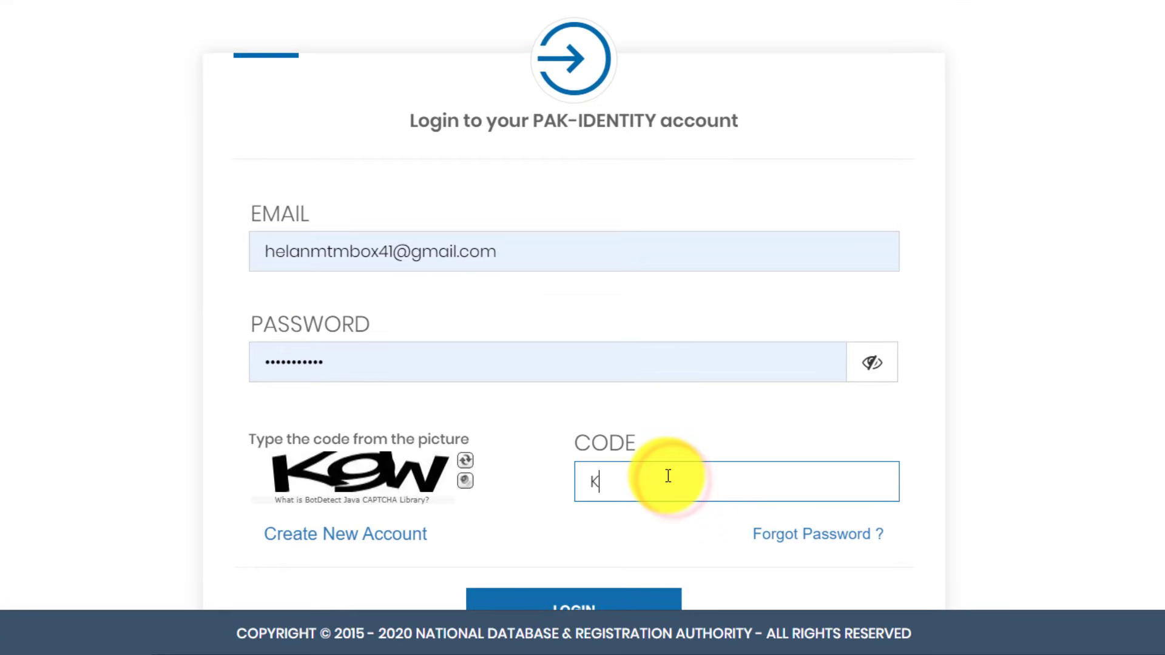
text(7W)
key(BackSpace)
key(BackSpace)
text(9W)
scroll(522, 498, down, 2)
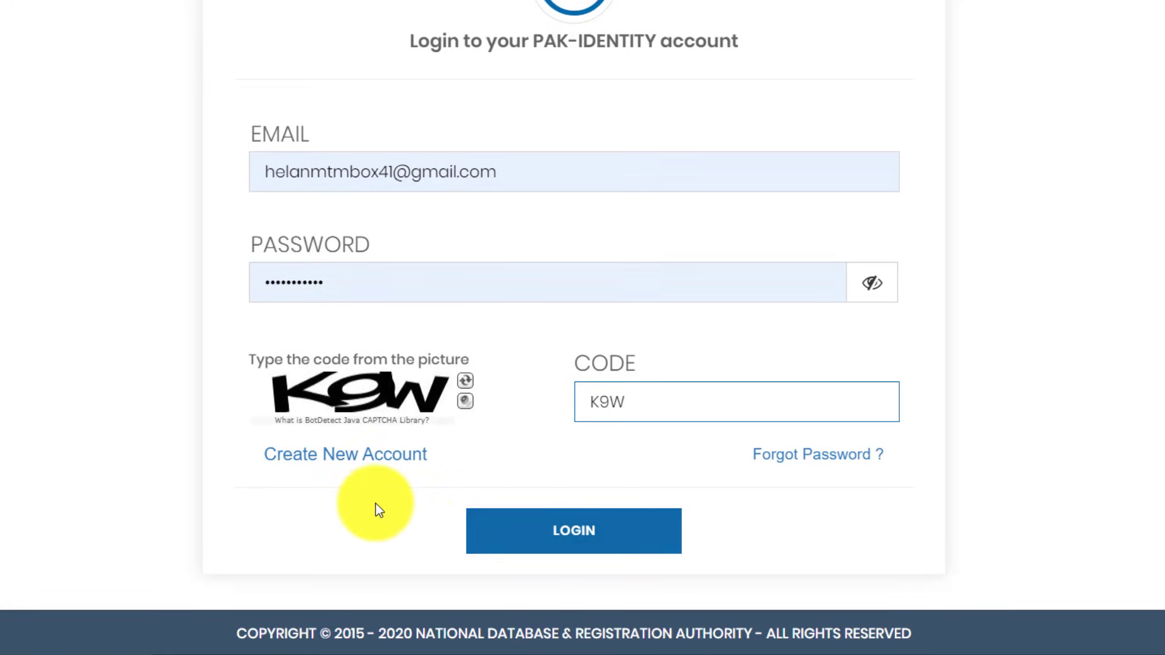
click(568, 534)
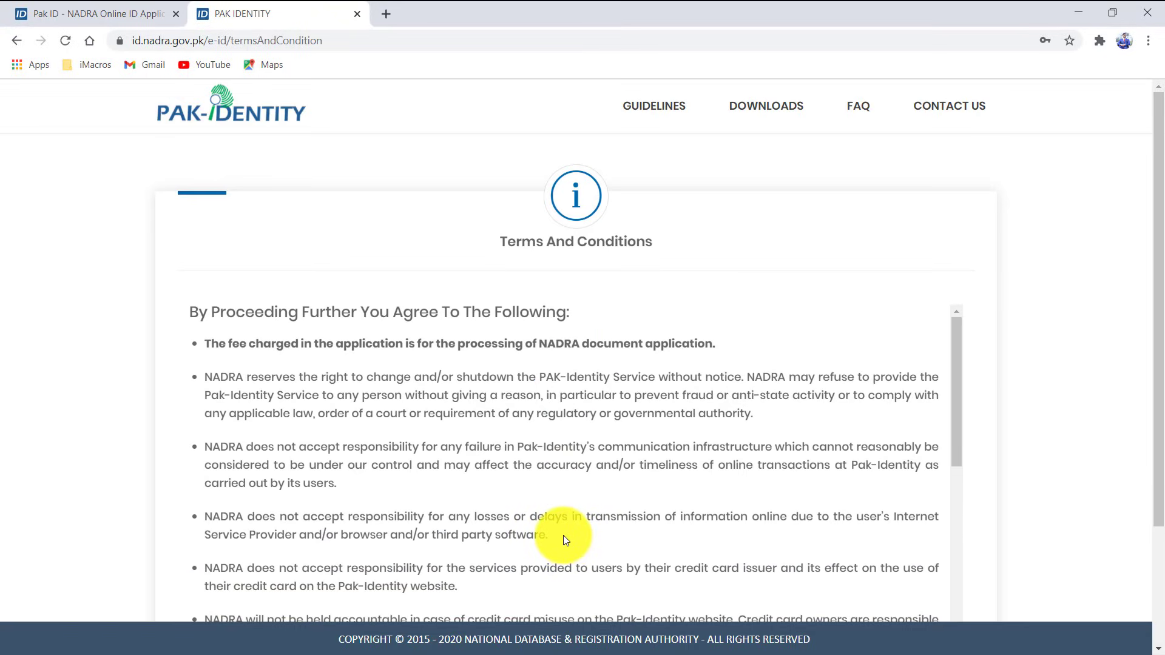
scroll(563, 535, down, 10)
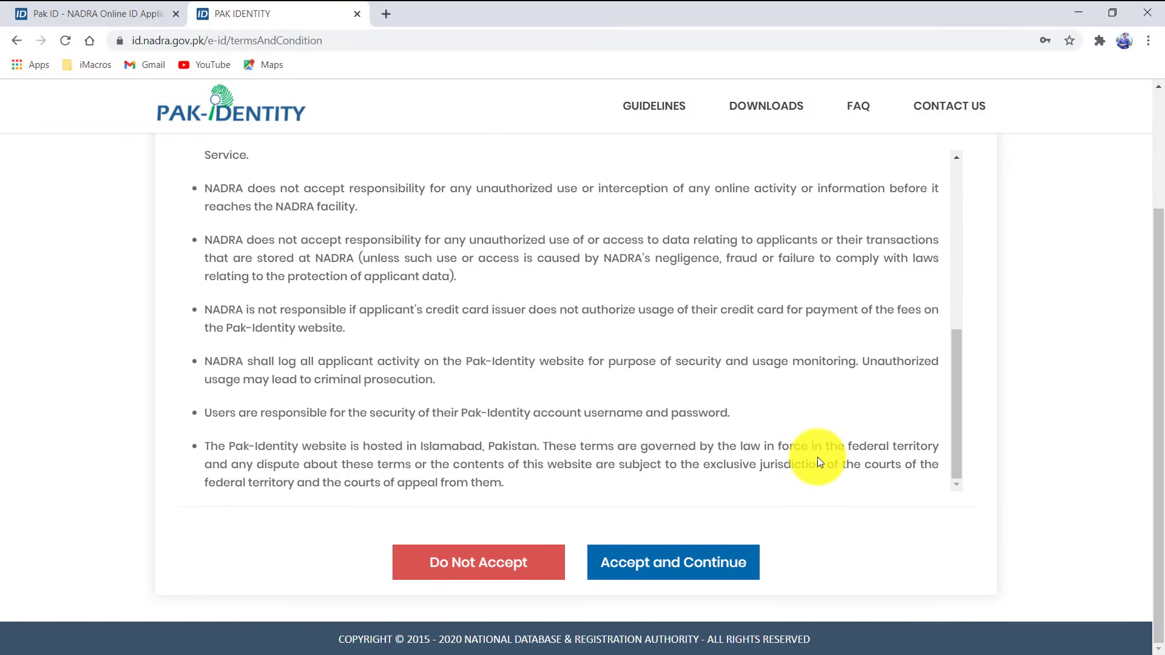
click(660, 562)
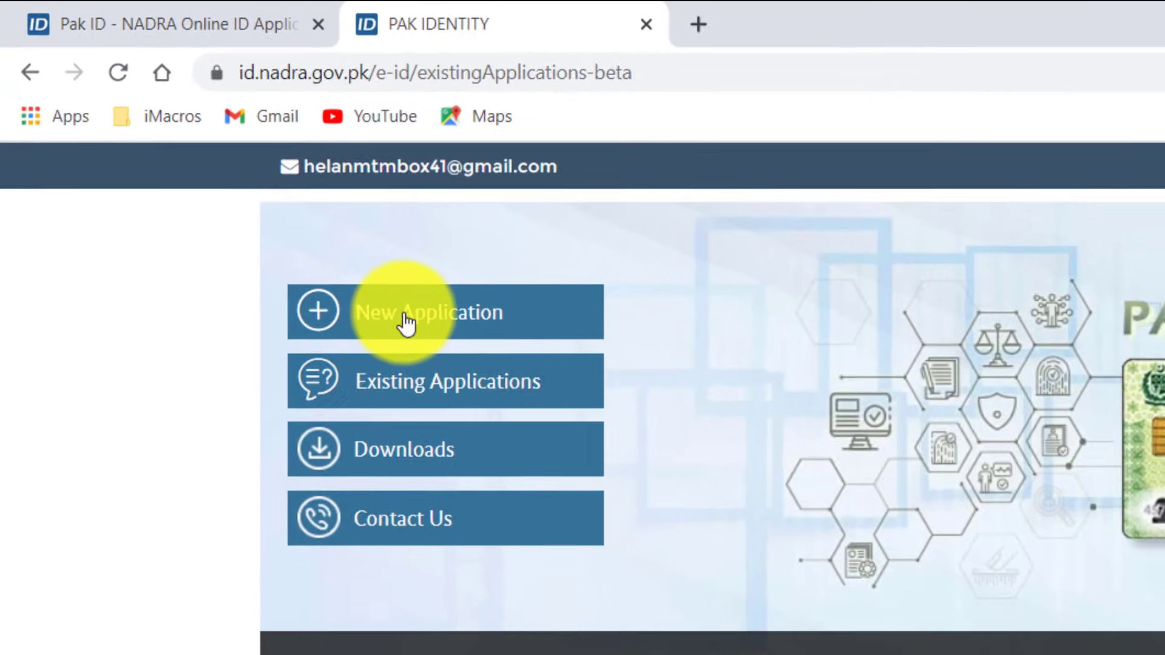
Start a new Issuance of Identity Document application for a National identity card (residing in Pakistan), answering No
click(446, 352)
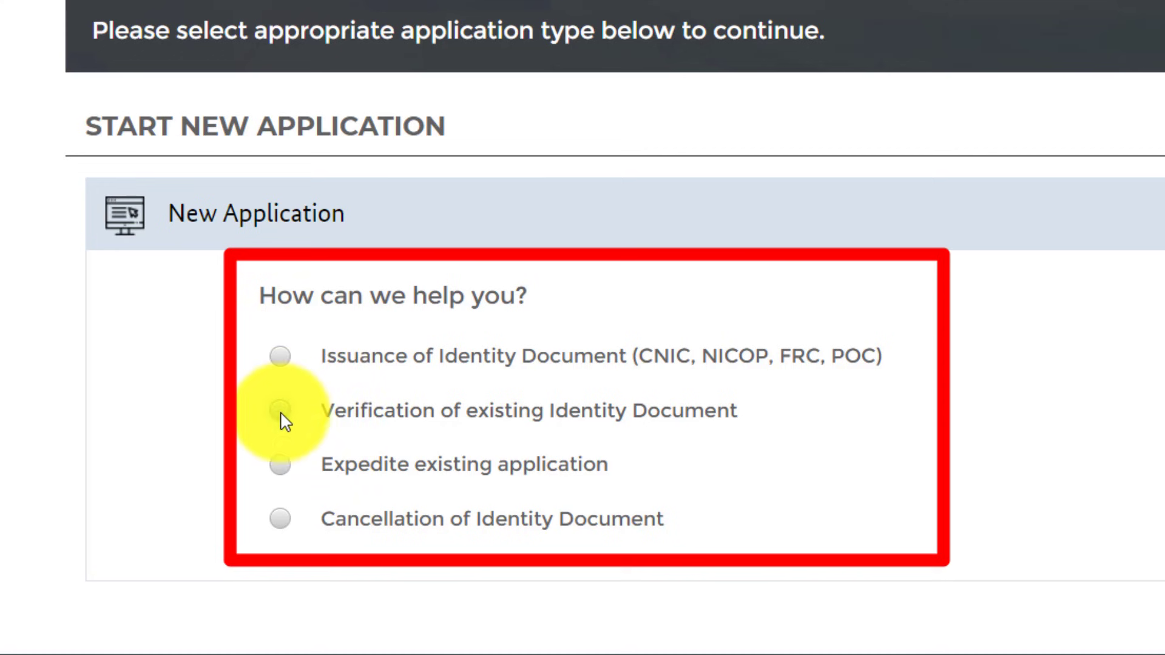
click(283, 359)
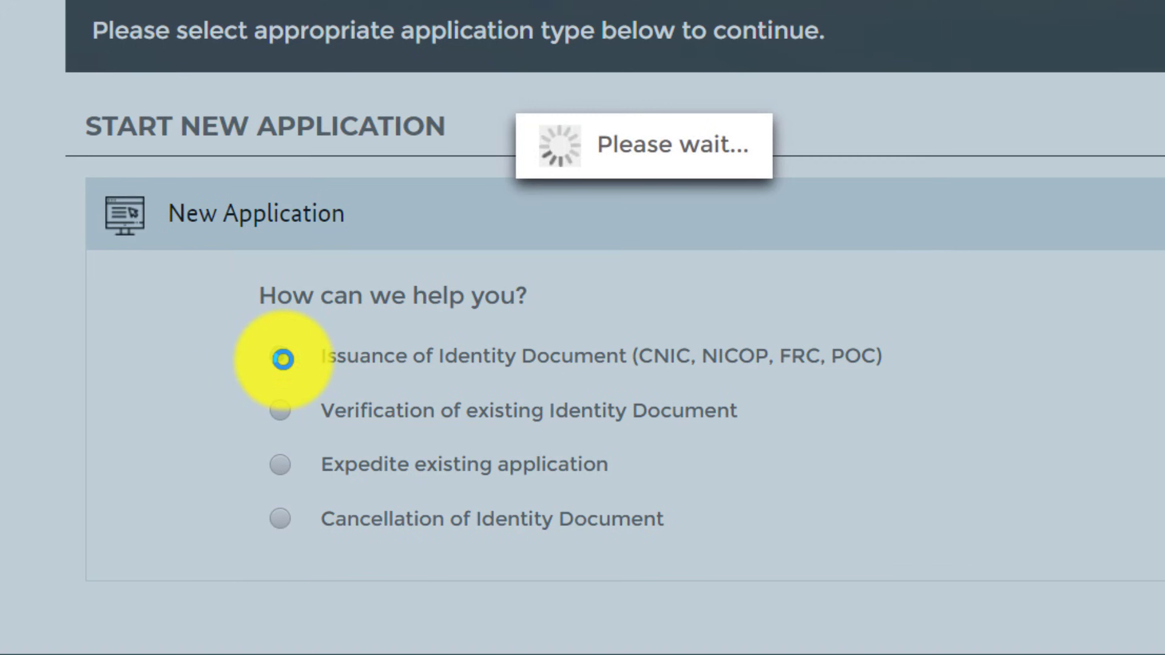
scroll(317, 356, down, 3)
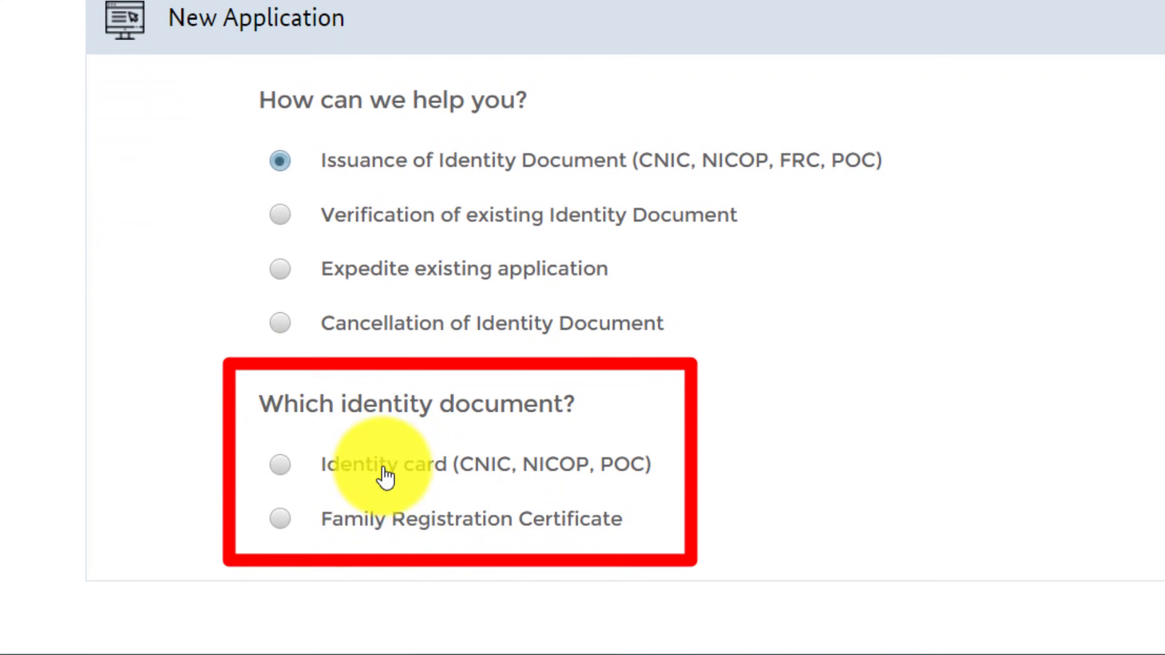
click(280, 465)
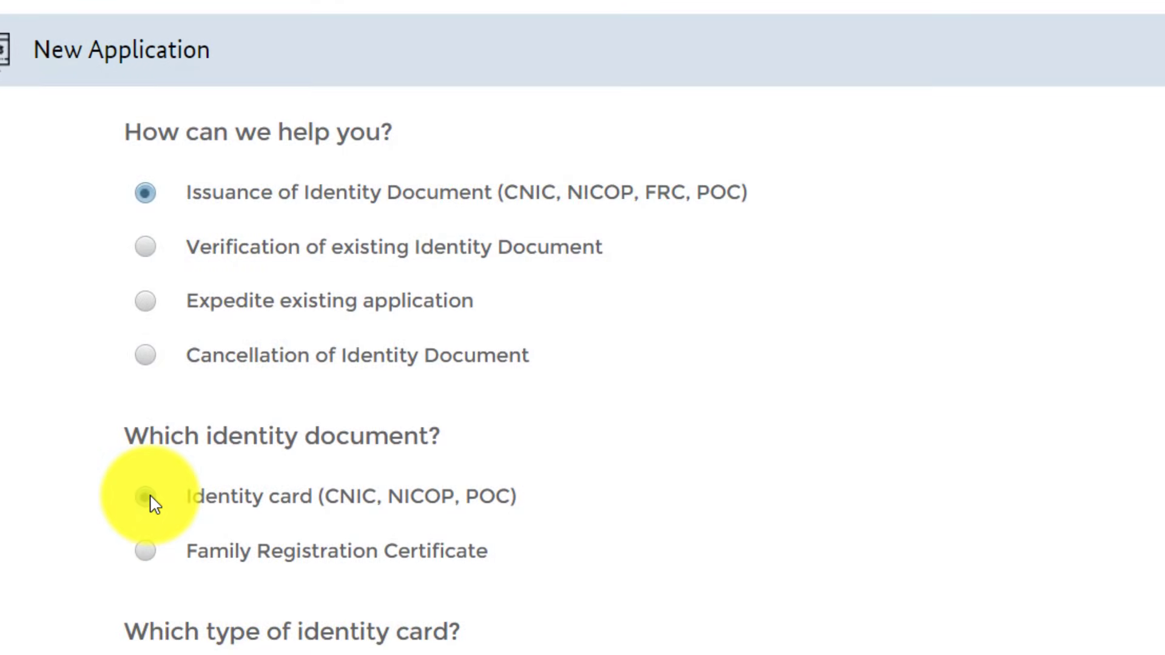
scroll(155, 504, down, 1)
scroll(155, 504, down, 3)
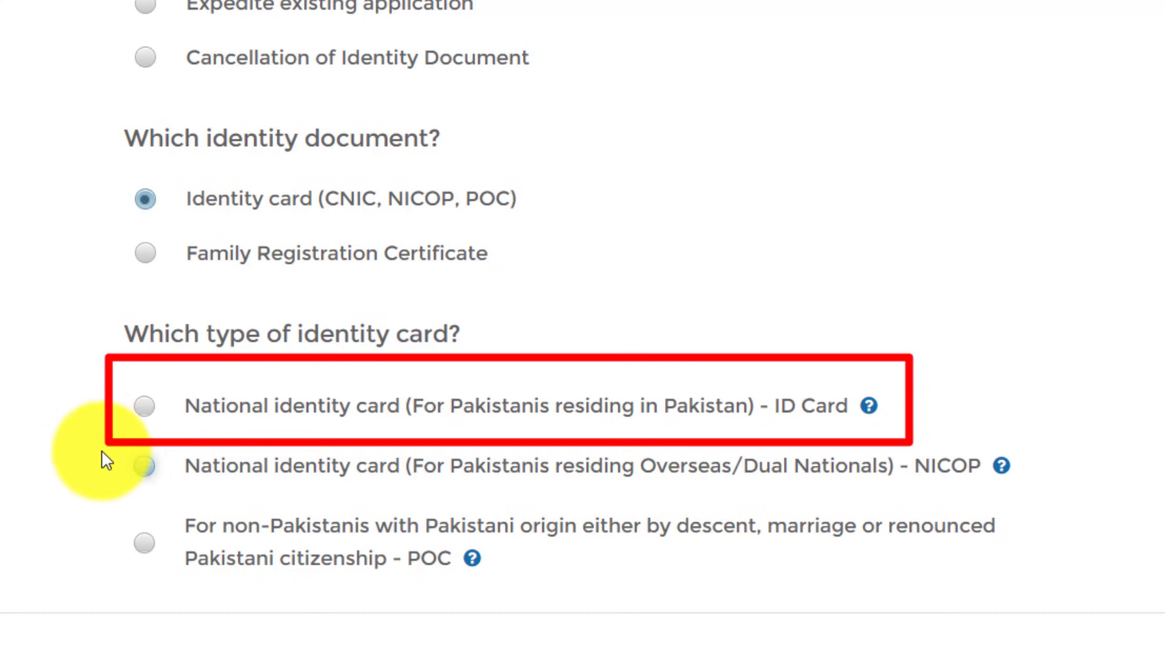
click(144, 407)
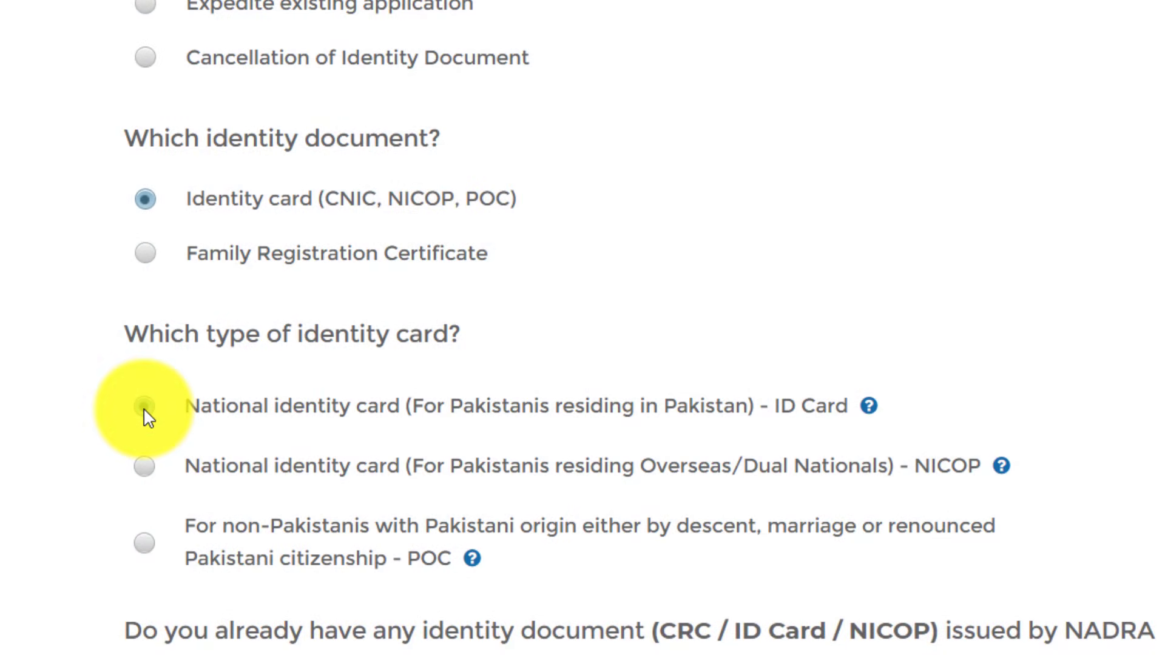
scroll(146, 404, down, 3)
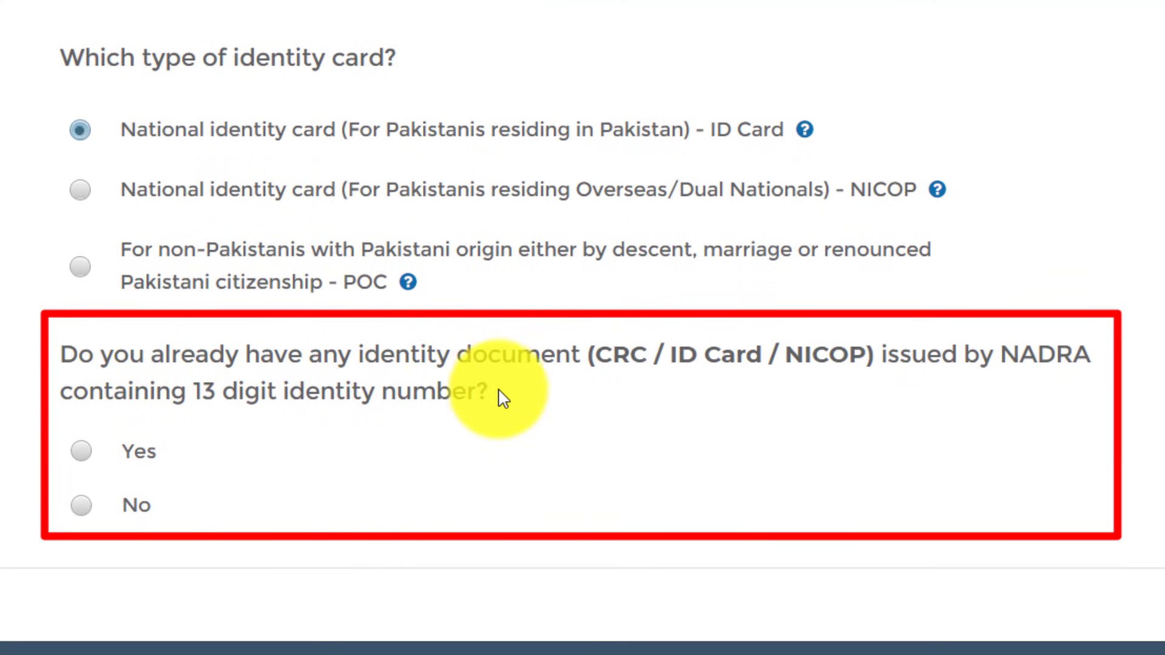
click(81, 506)
scroll(115, 512, down, 2)
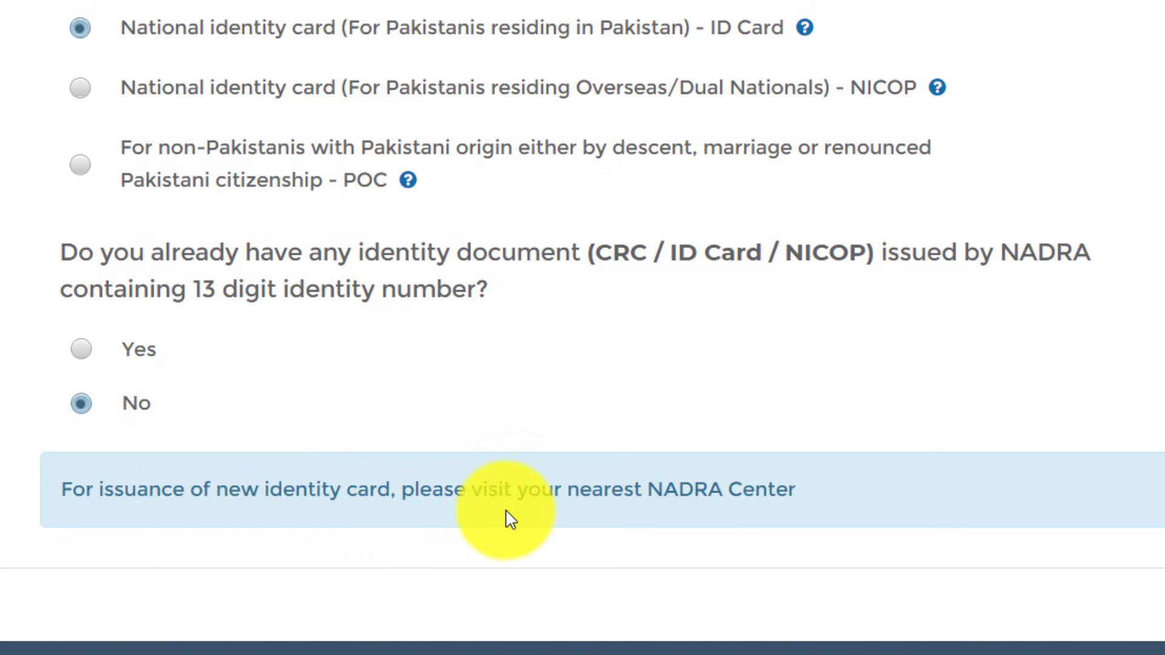
Answer Yes, verify the 13-digit ID number, choose Modify data on identity card, and start the application
click(84, 351)
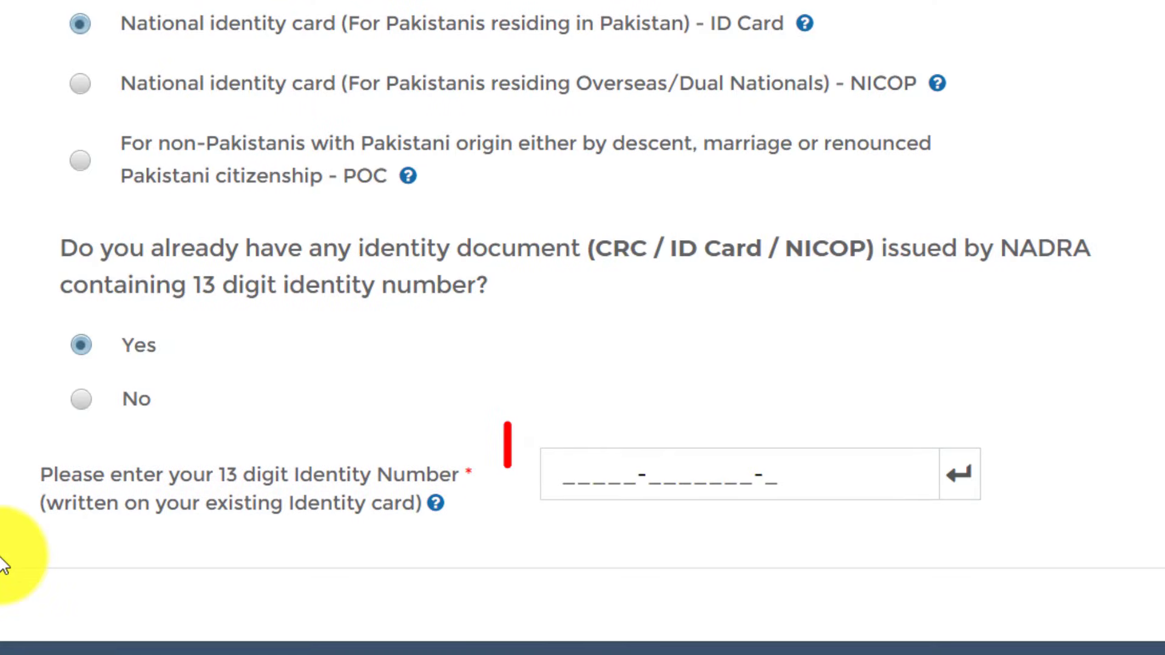
text(344)
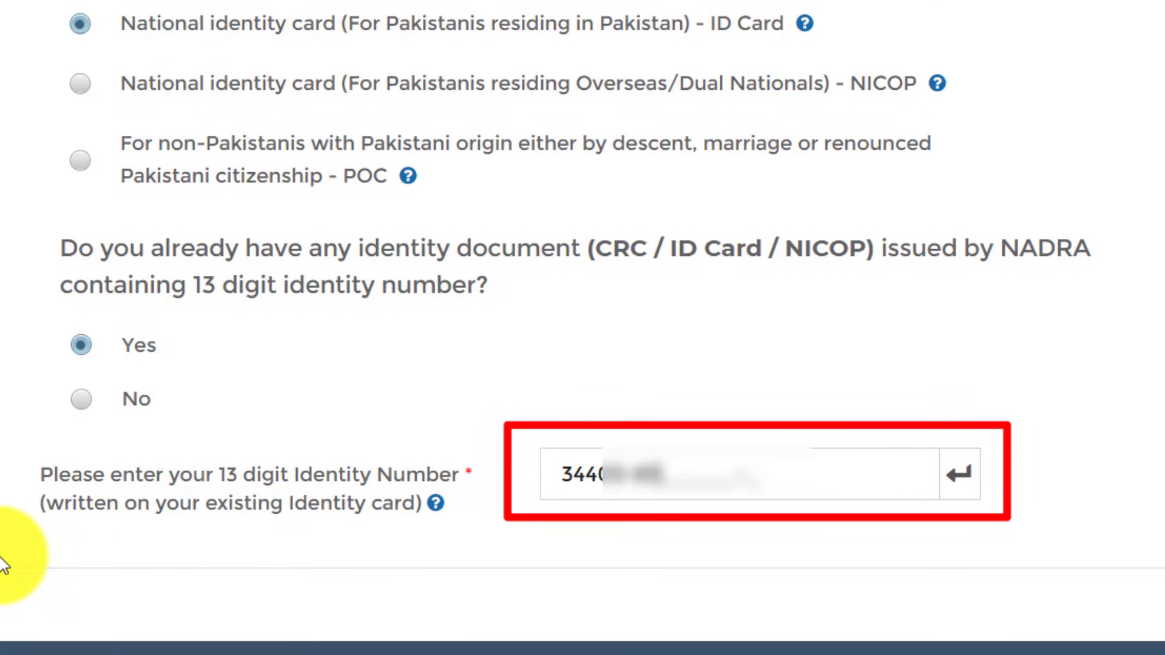
text(72)
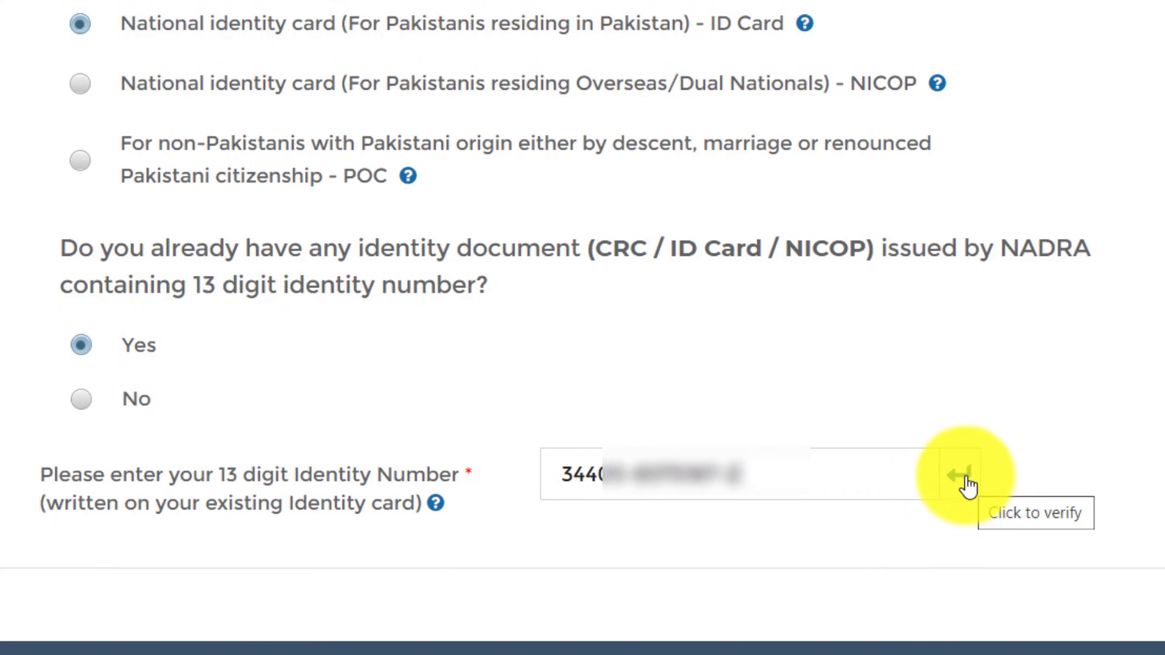
click(964, 477)
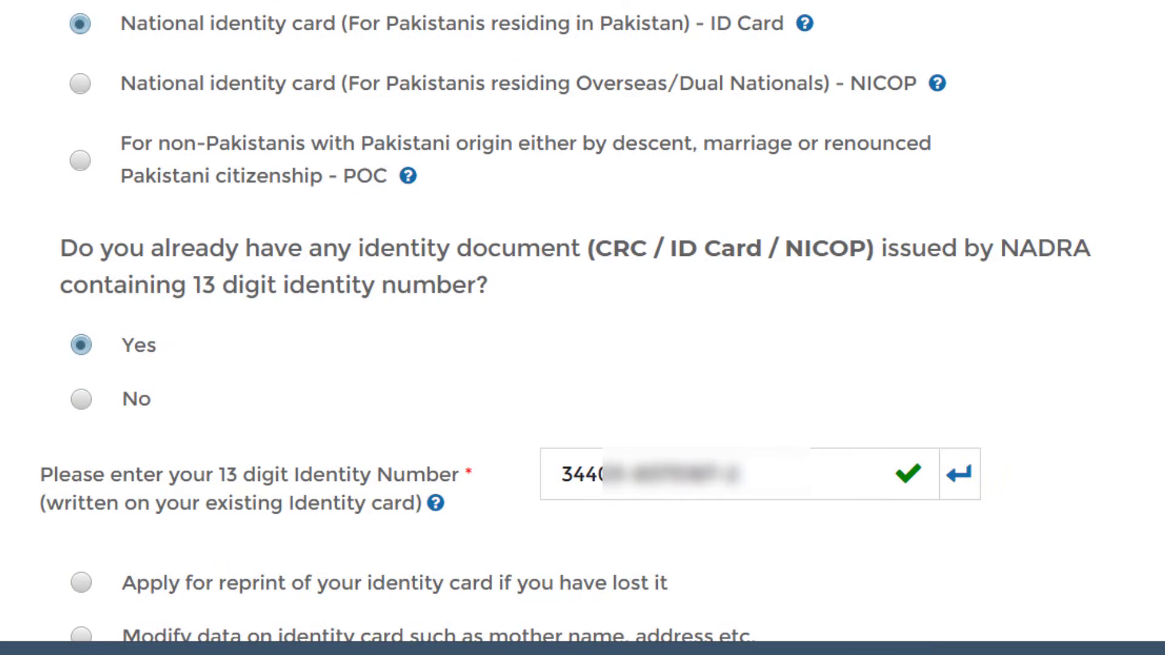
scroll(582, 328, down, 2)
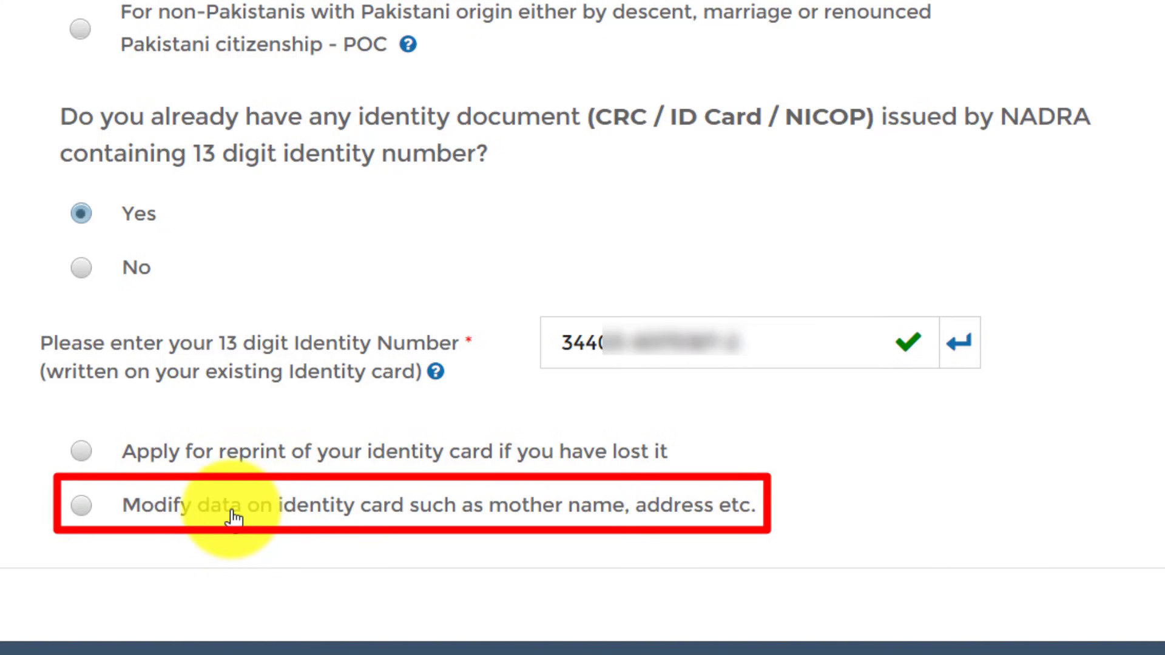
click(83, 515)
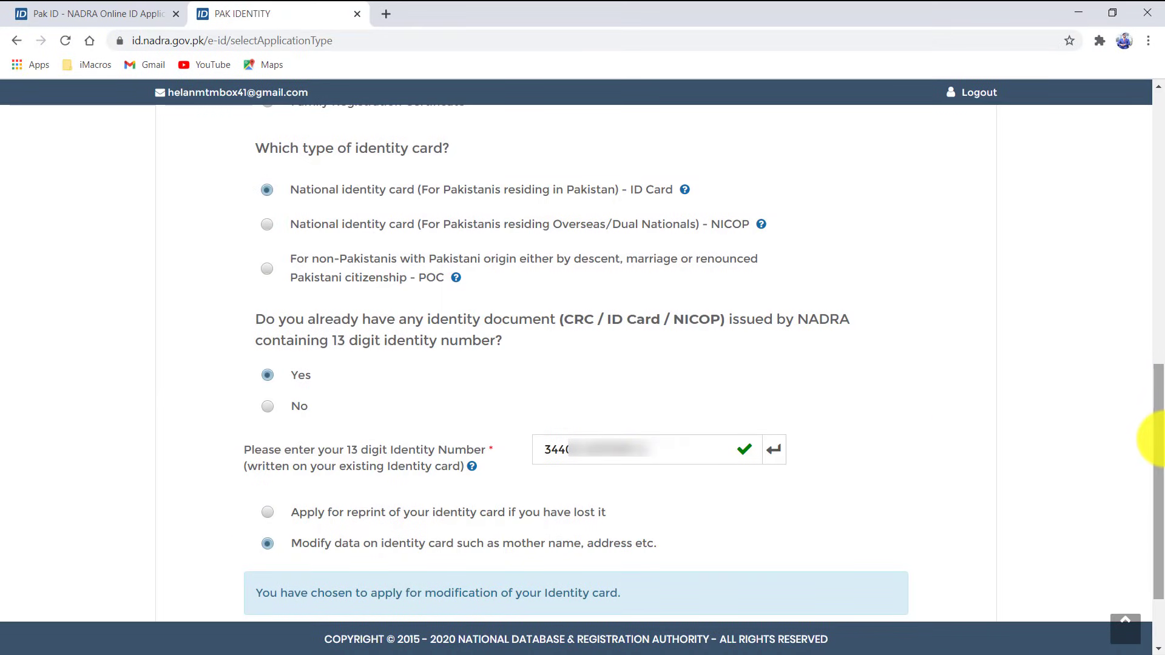
drag(1156, 437, 1162, 513)
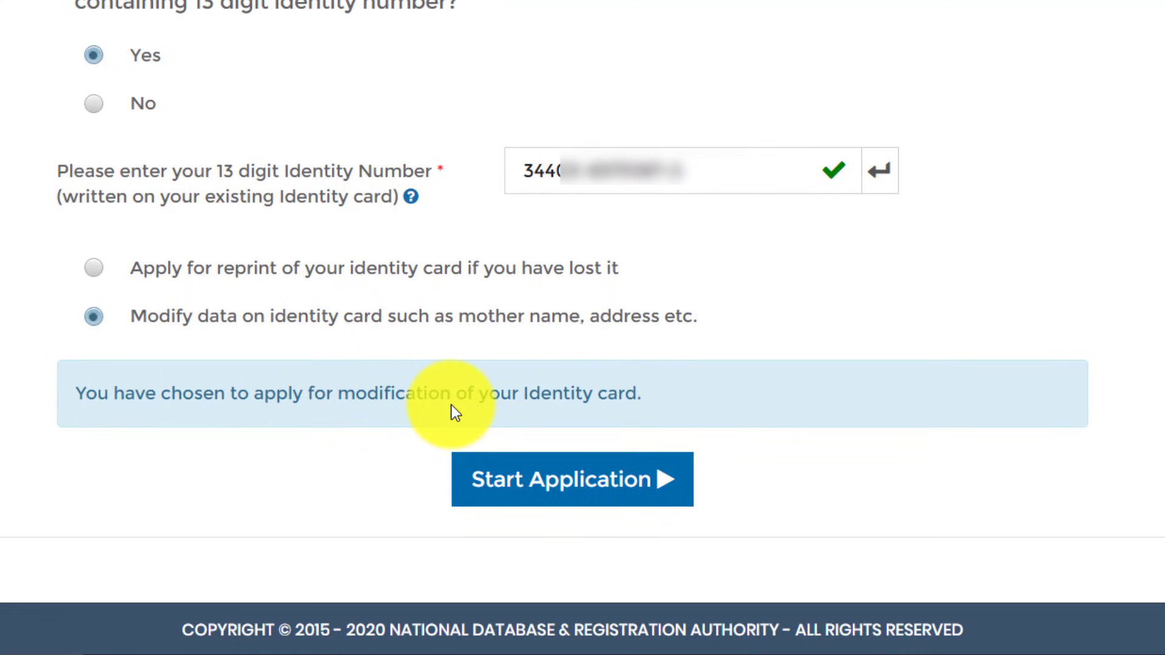
click(561, 482)
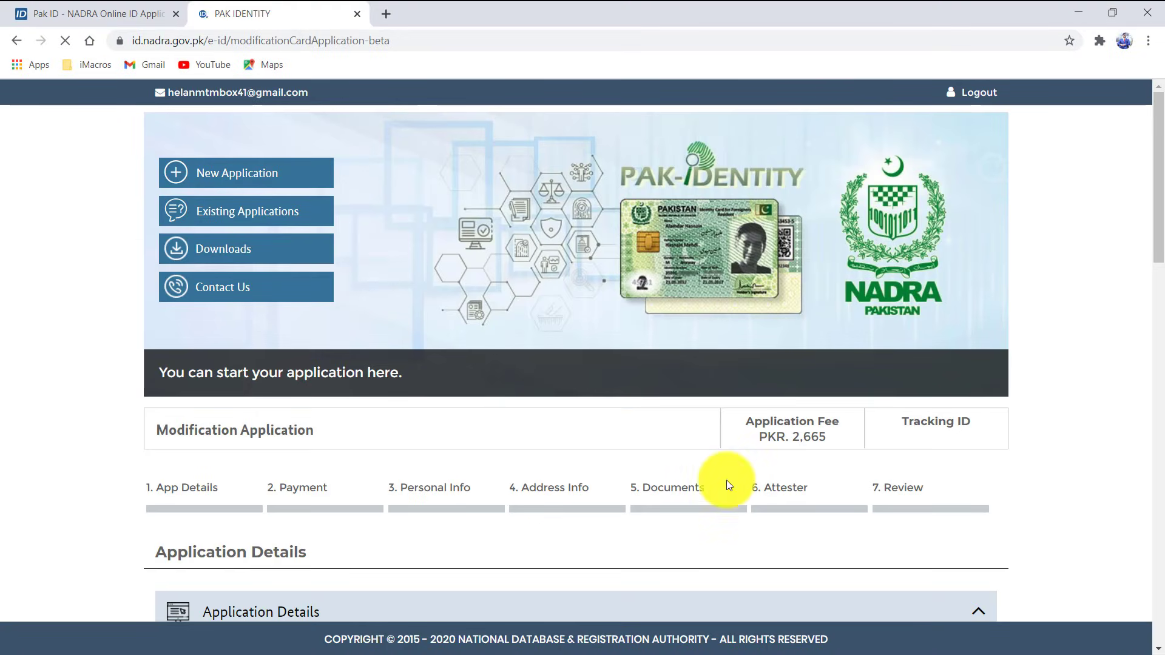
Set the processing priority to Normal
drag(1162, 220, 1162, 303)
drag(1163, 260, 1162, 309)
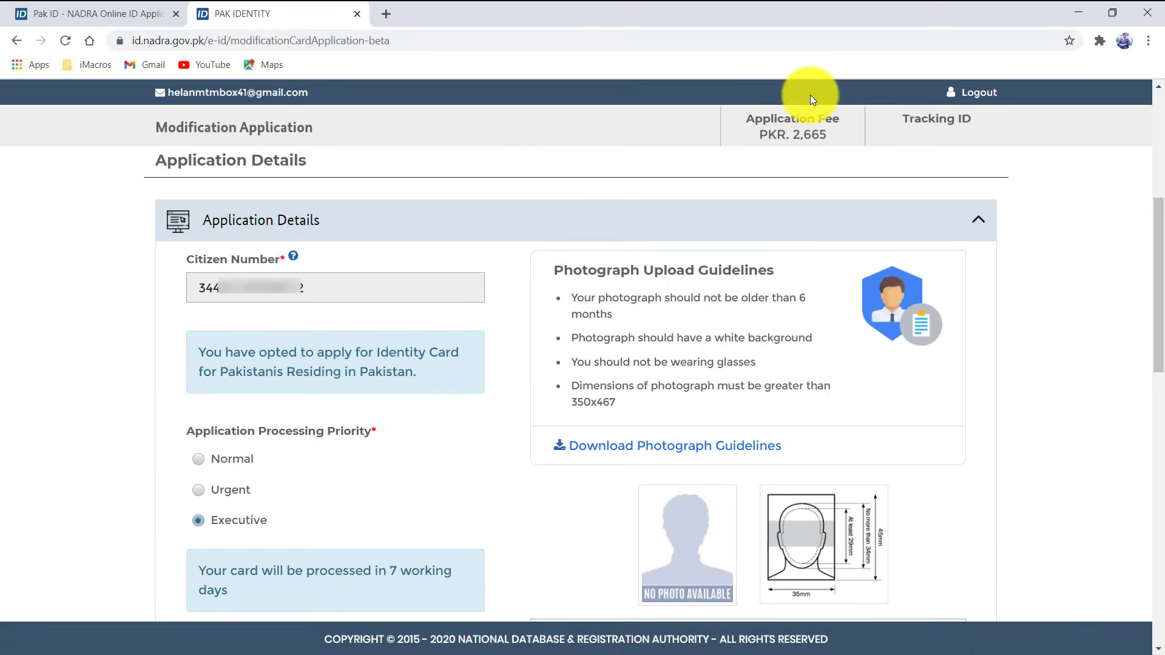
click(197, 459)
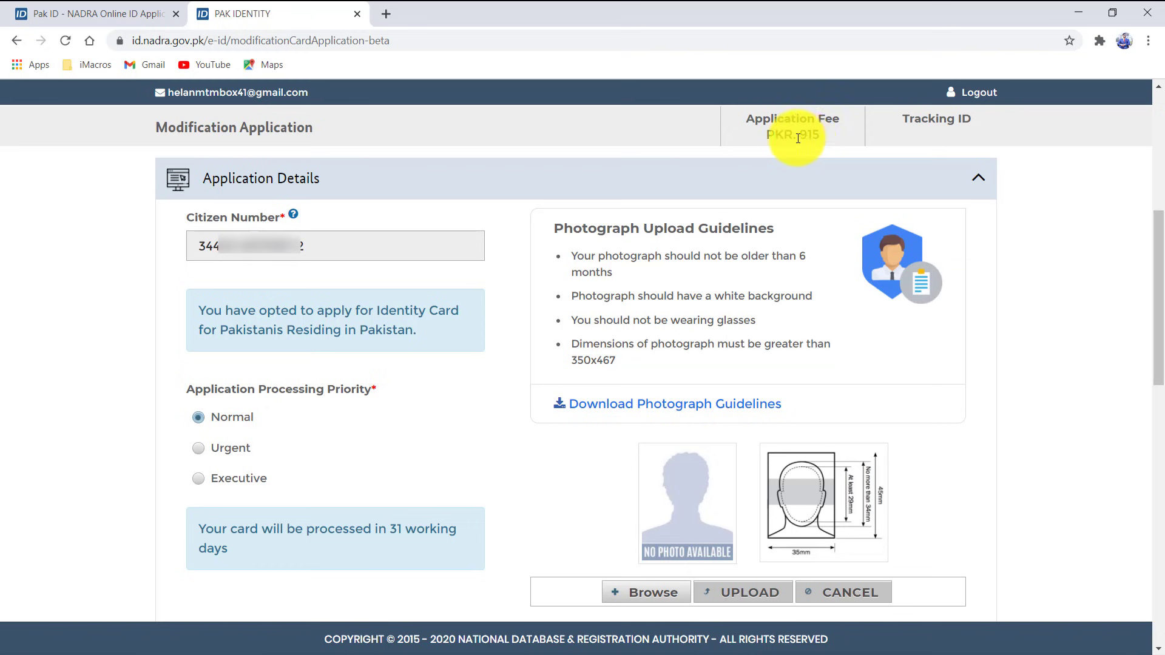
click(198, 448)
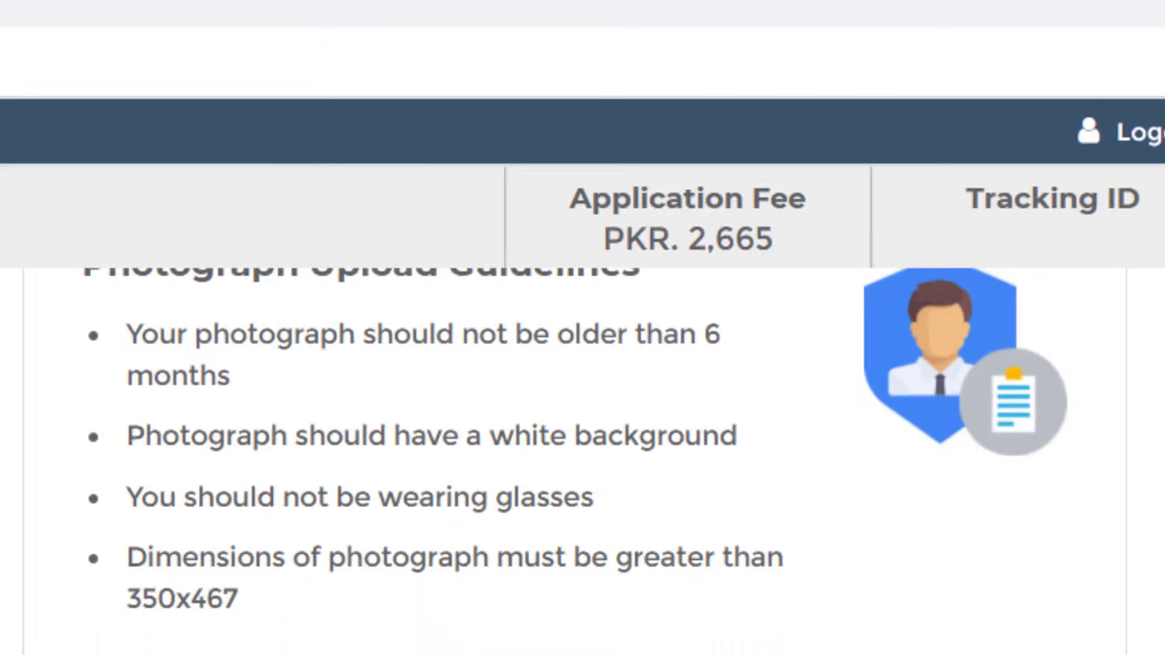
click(197, 335)
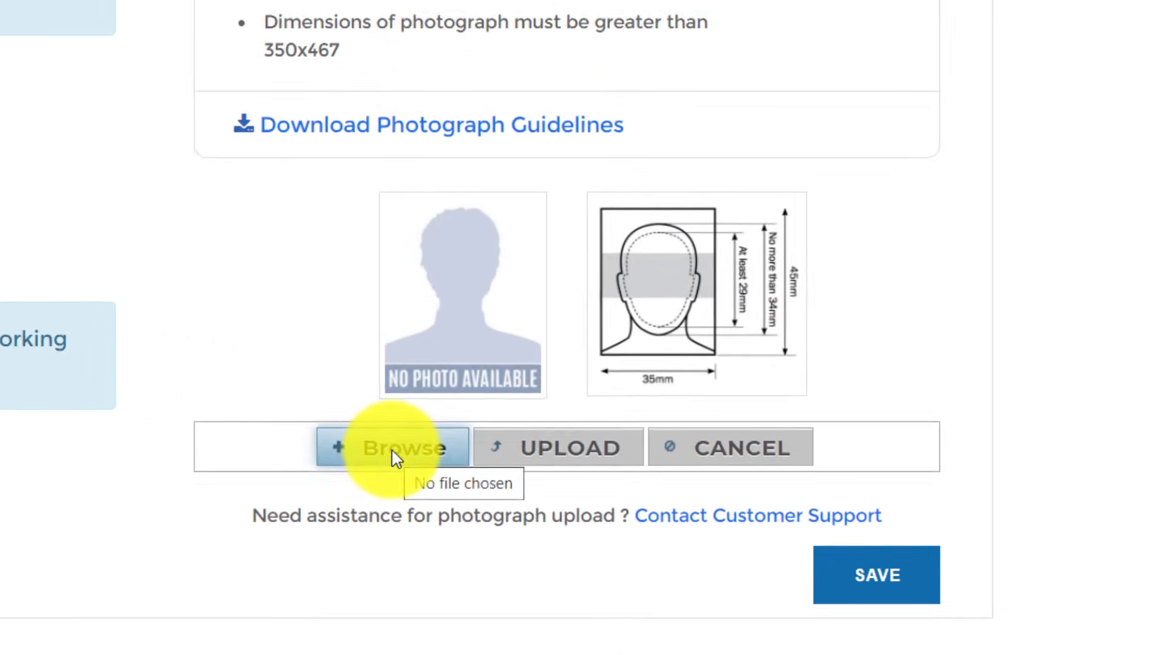
Upload a photograph file and save it
click(647, 468)
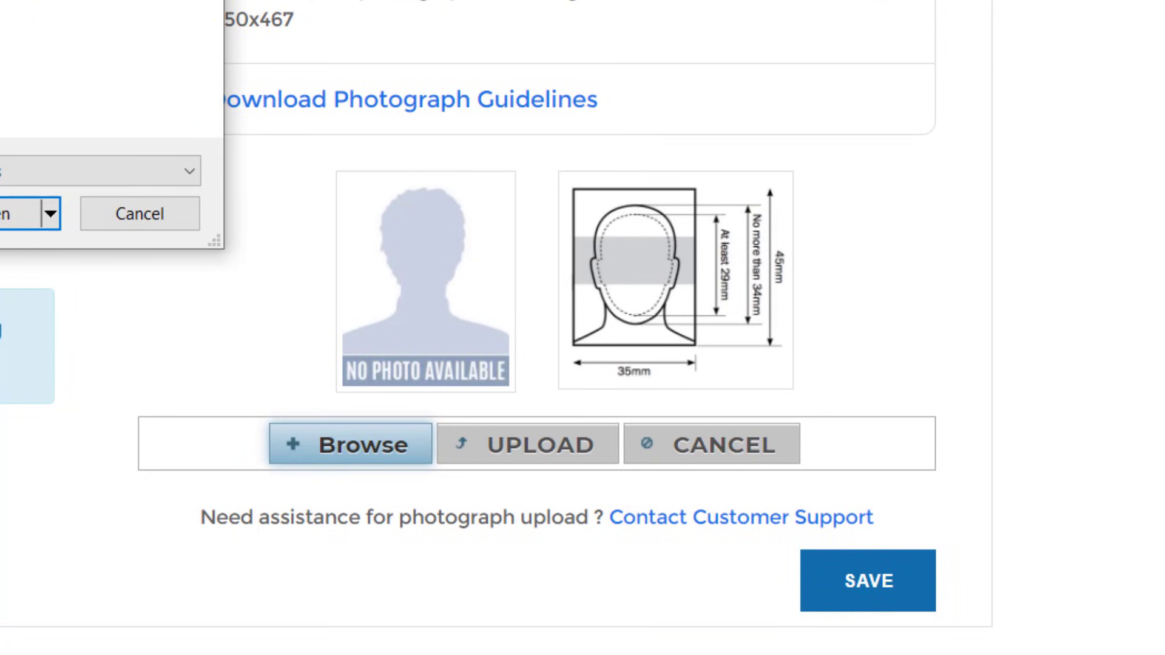
click(9, 215)
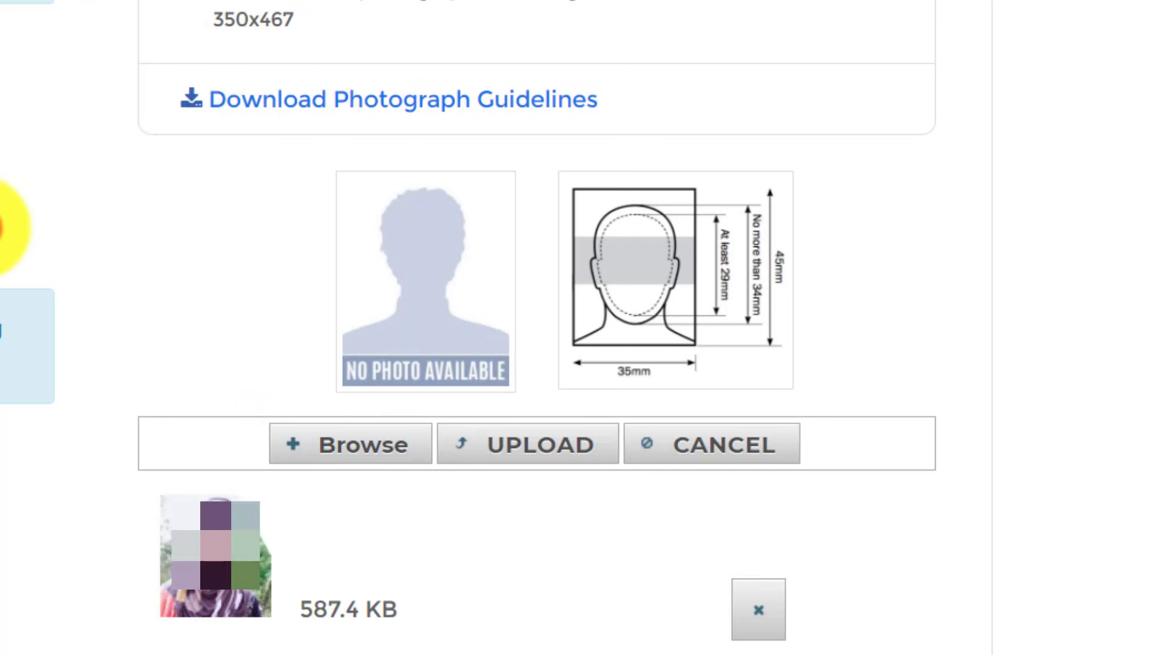
click(555, 452)
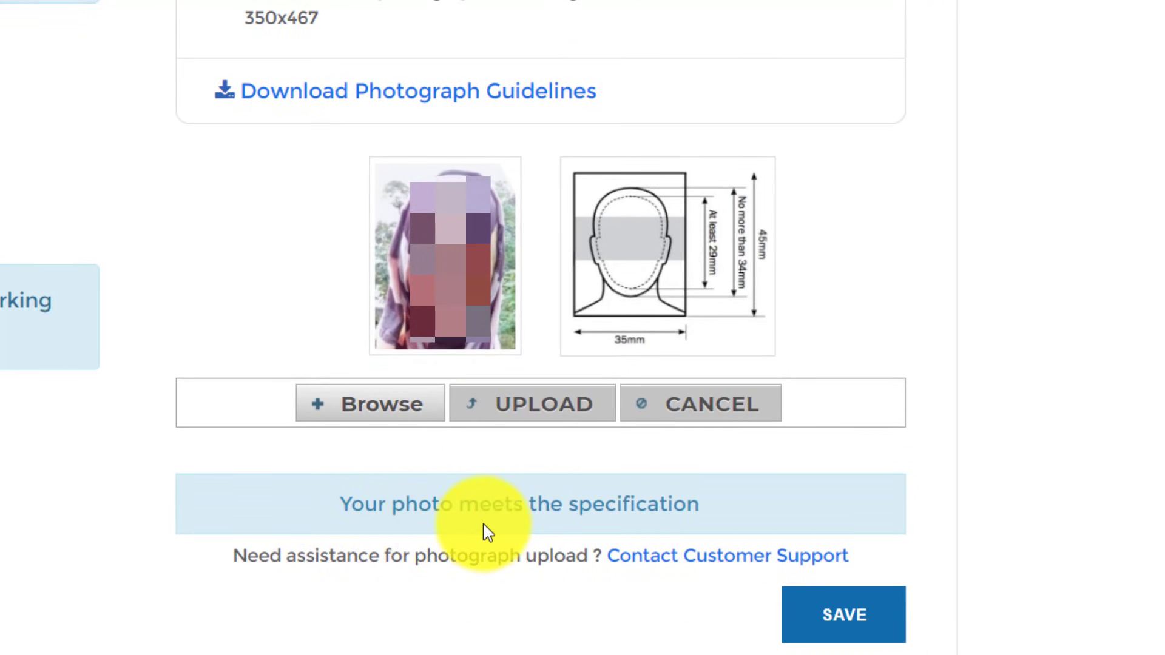
click(840, 627)
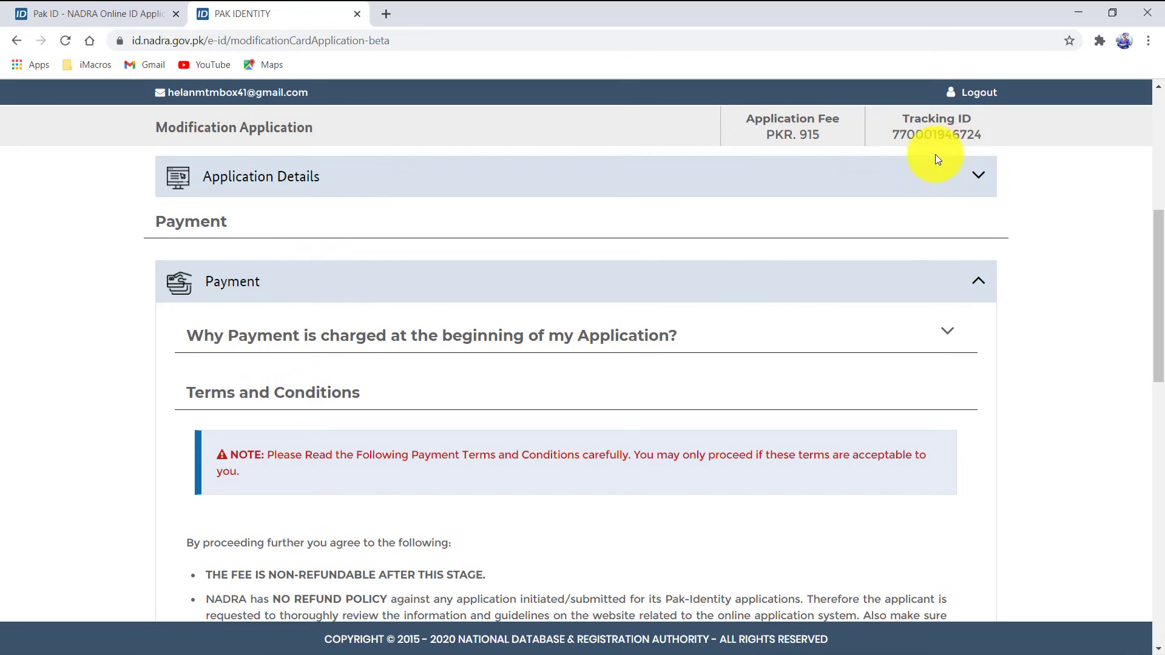
Read the payment FAQ, tick the terms checkbox and choose Accept and Continue to reach the billing form
click(676, 345)
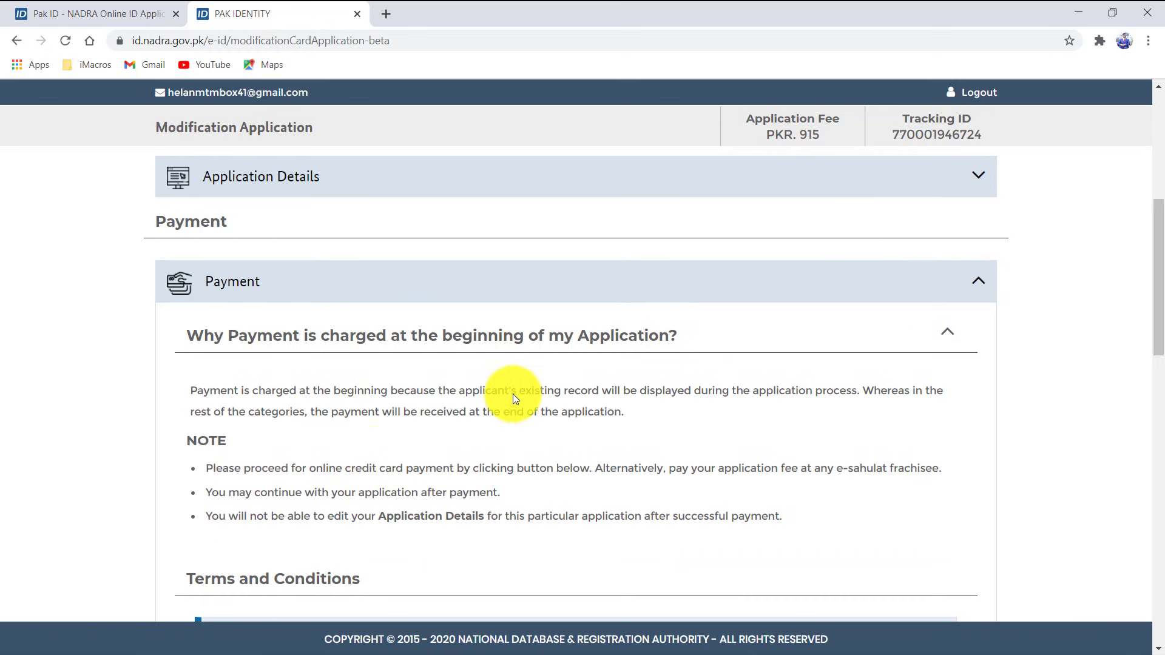
click(569, 334)
scroll(577, 339, down, 3)
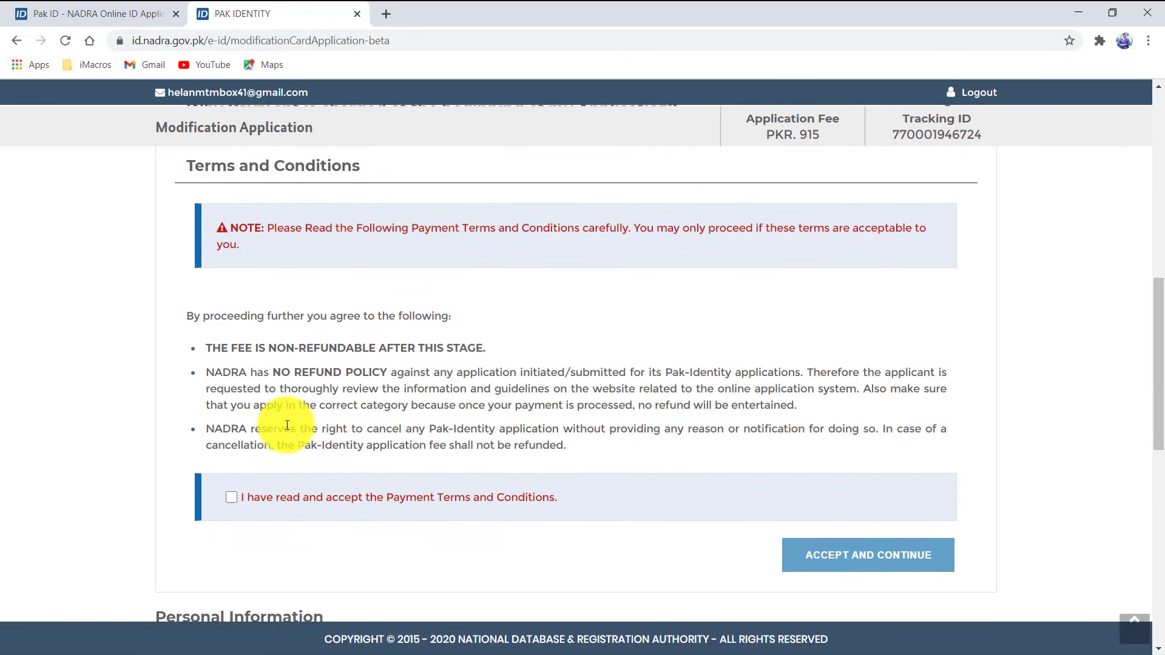
scroll(234, 465, down, 1)
click(231, 426)
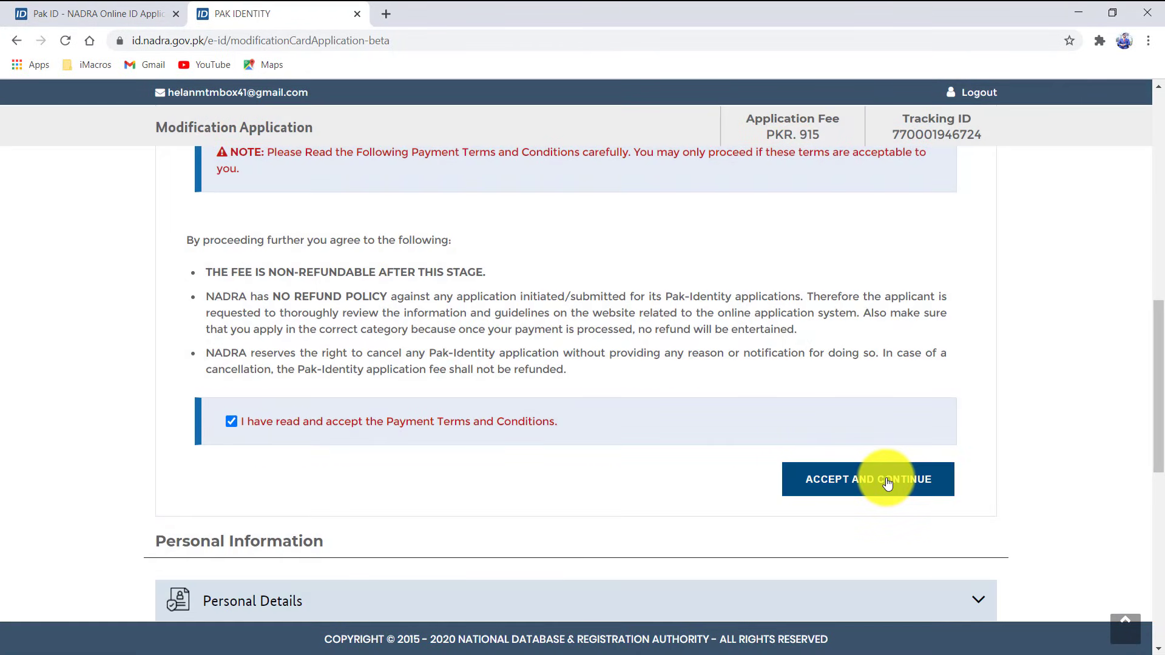
click(888, 484)
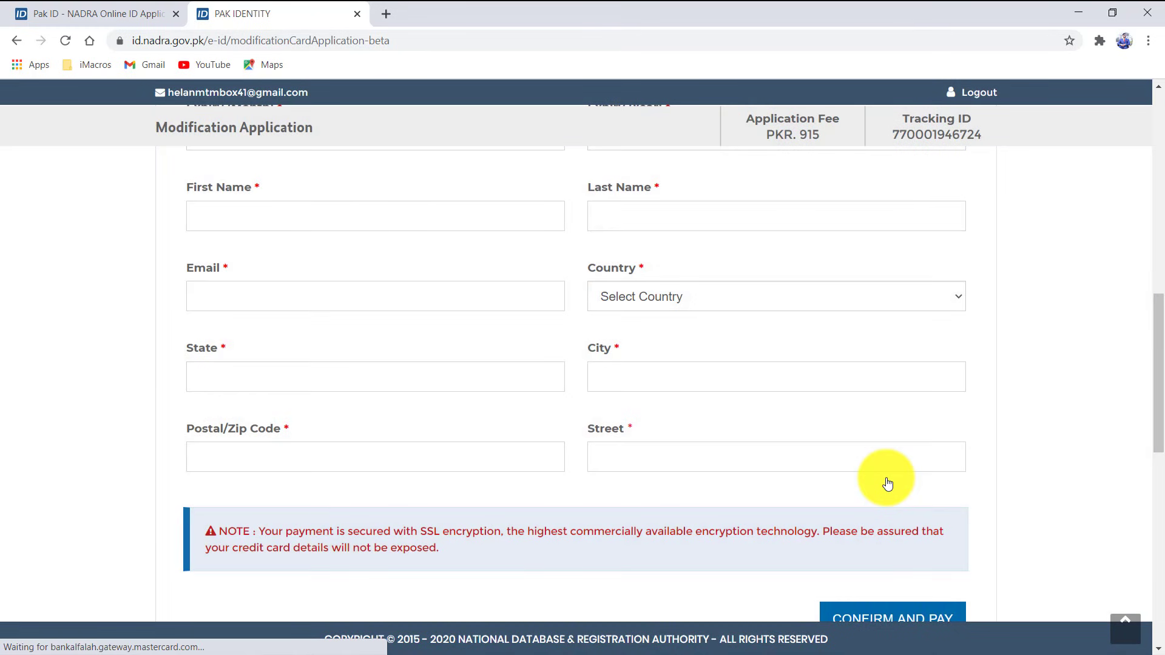
Enter the card number, security code and expiry month
scroll(385, 380, up, 5)
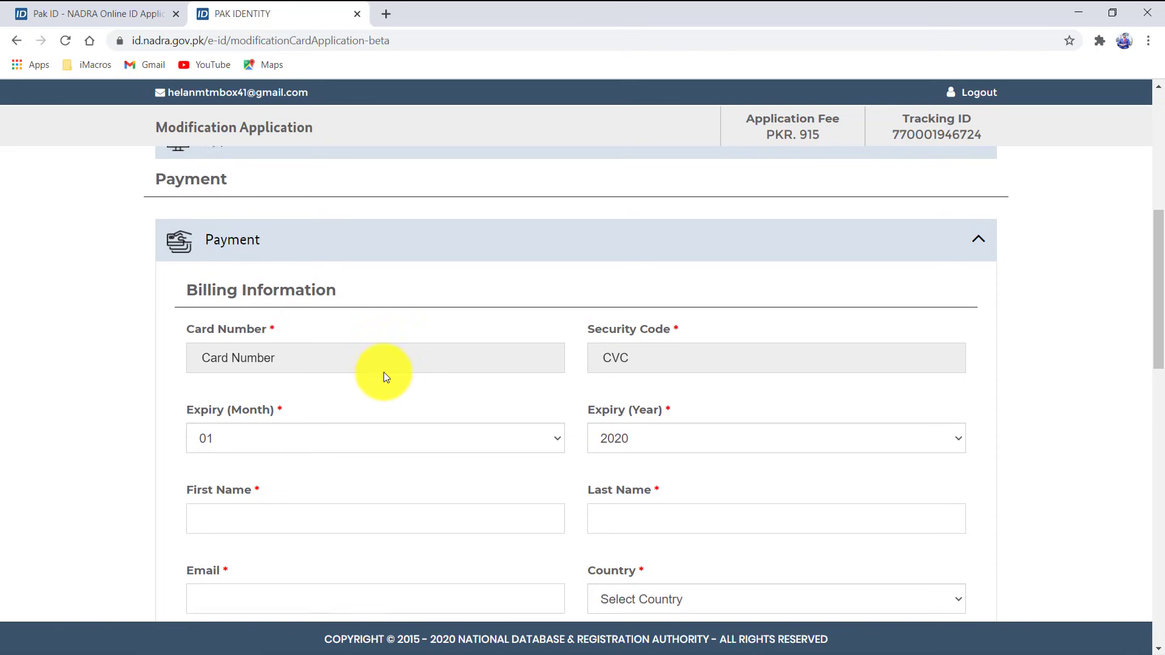
click(334, 363)
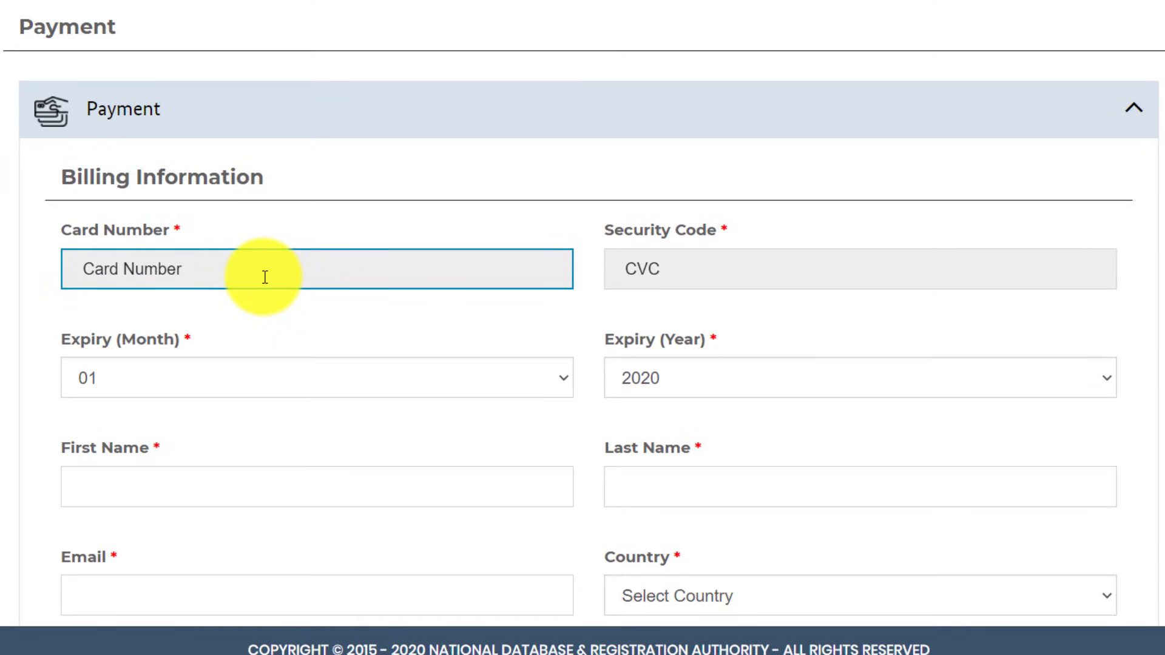
text(4444)
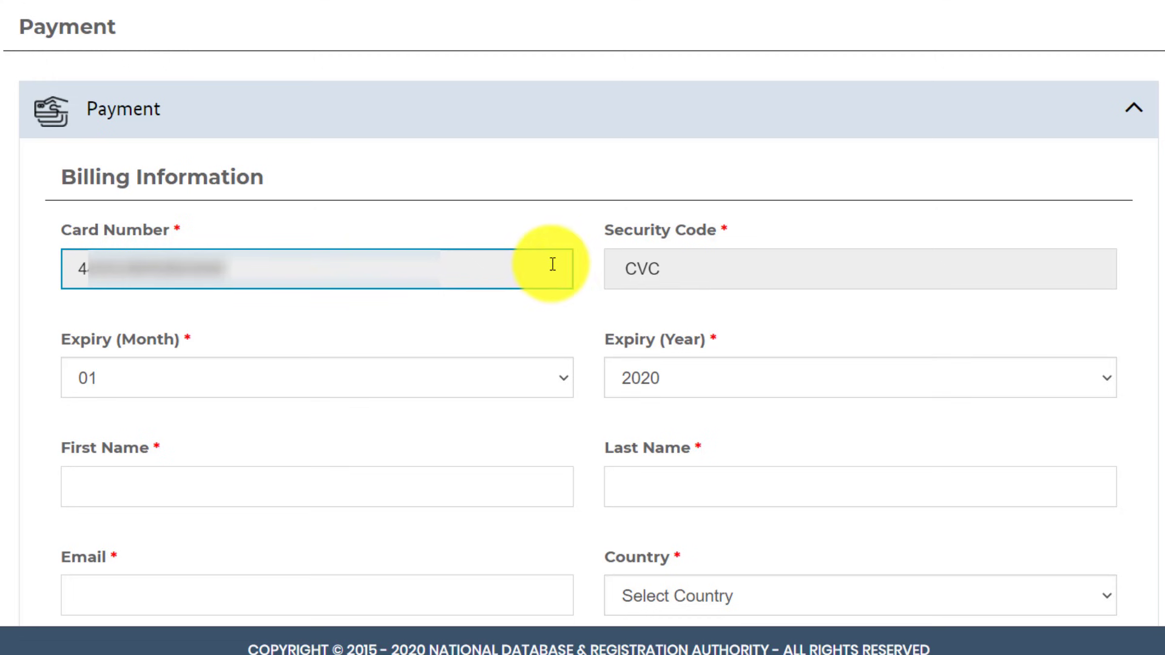
click(645, 268)
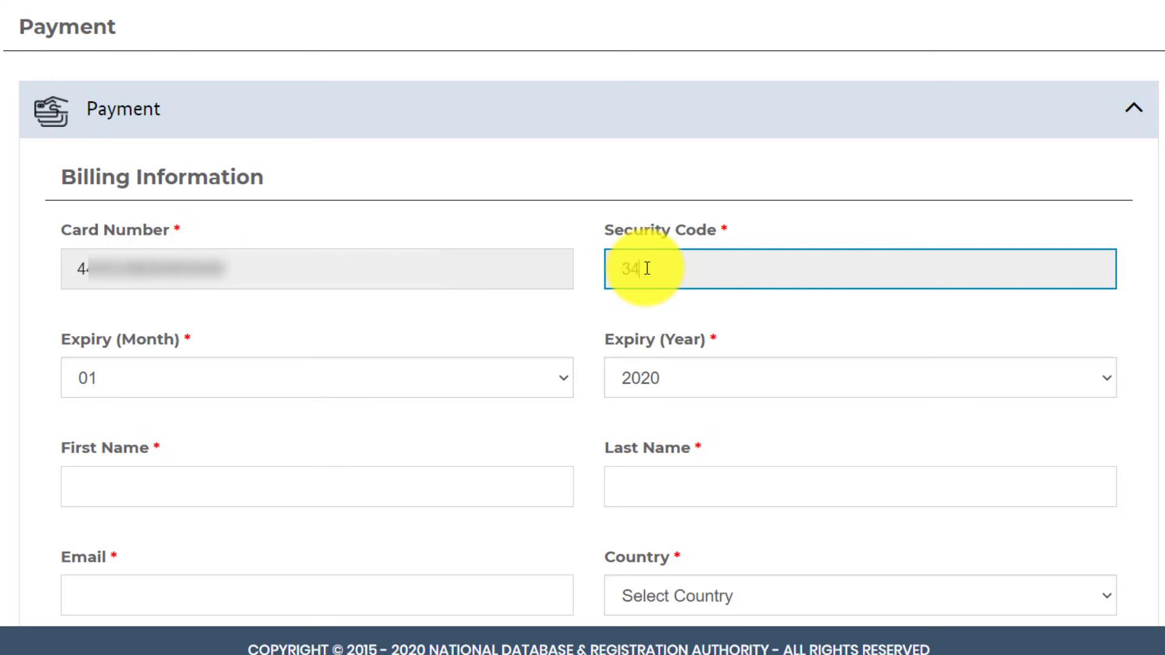
click(228, 370)
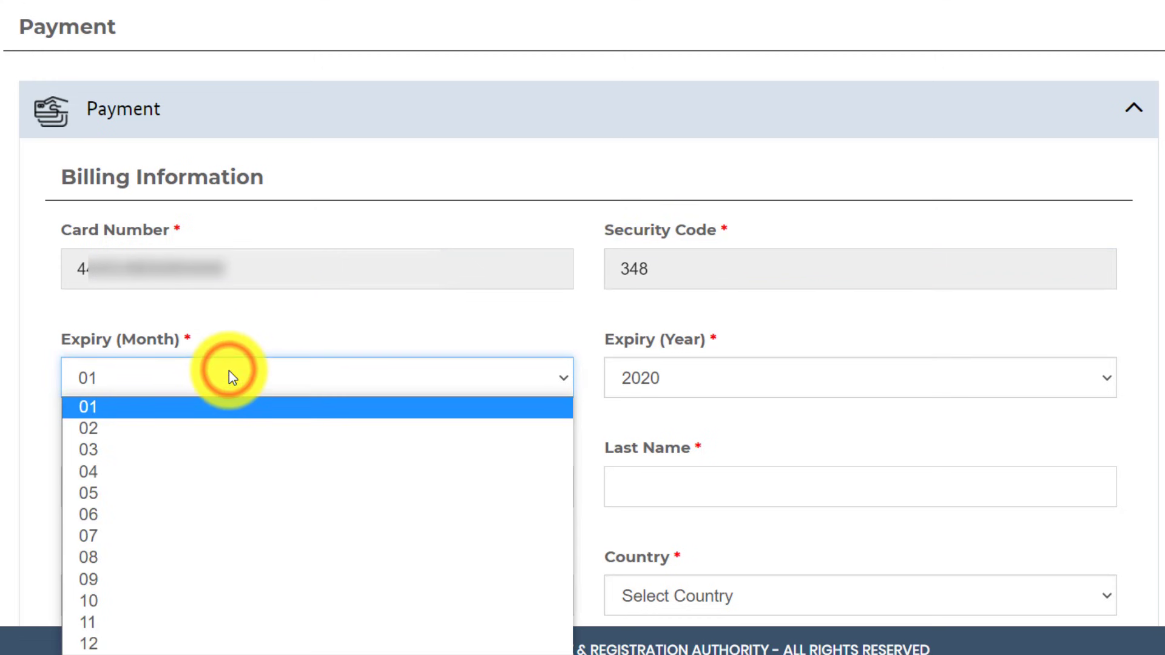
click(245, 472)
Fill in the cardholder's first name, last name and e-mail address
scroll(267, 364, down, 6)
click(283, 102)
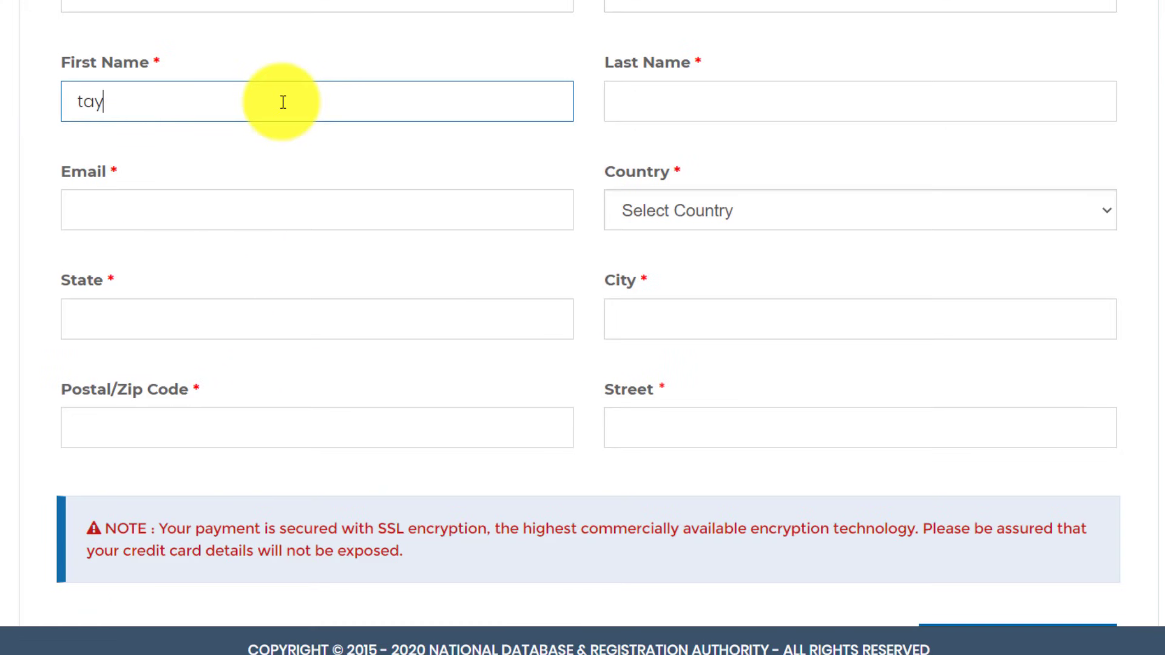
key(Tab)
text(mahmood)
key(Tab)
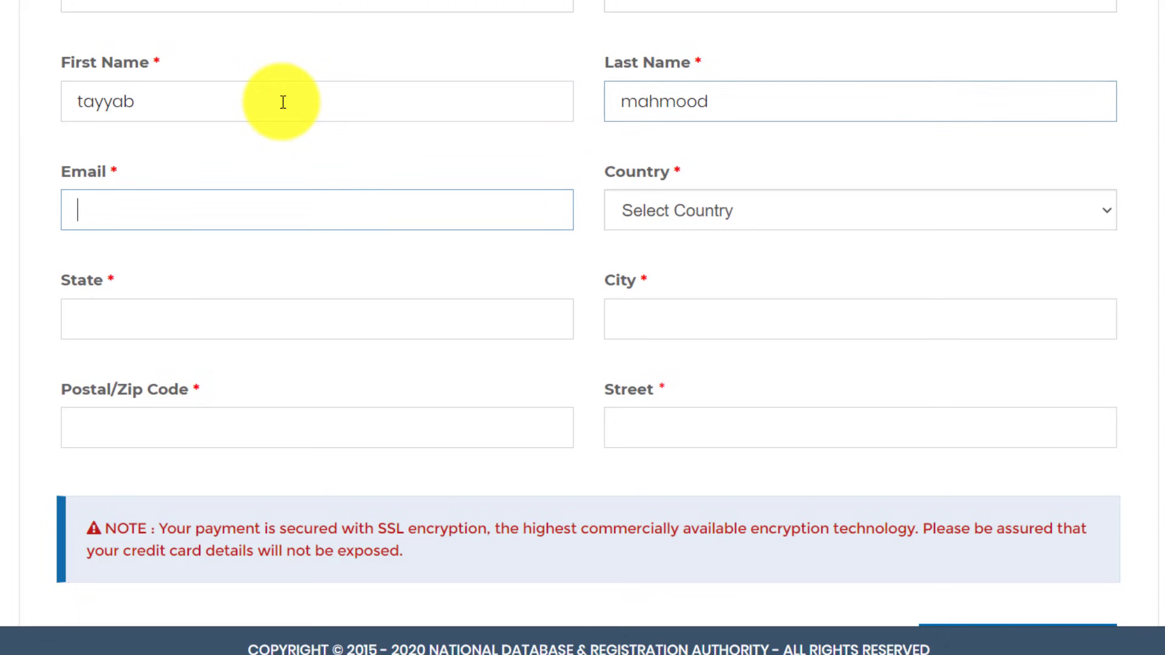
text(mtm)
click(182, 265)
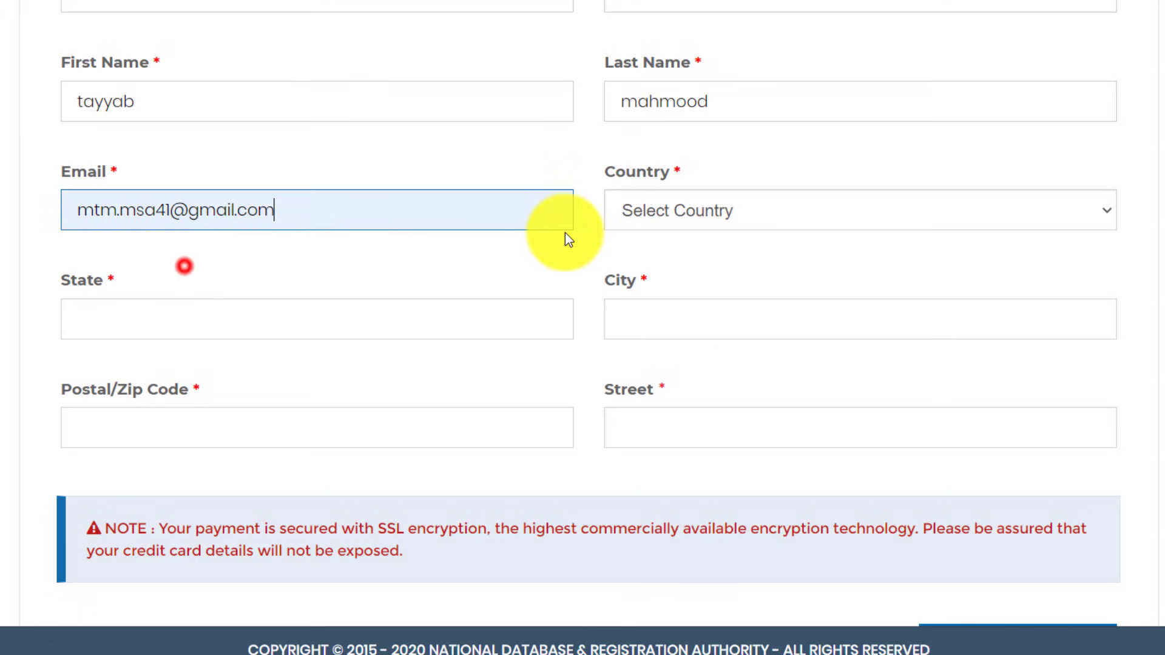
Choose Saudi Arabia as billing country, enter the state and address details, and confirm the payment
click(723, 224)
key(Down)
key(Down)
key(Down)
key(Down)
key(Down)
key(Down)
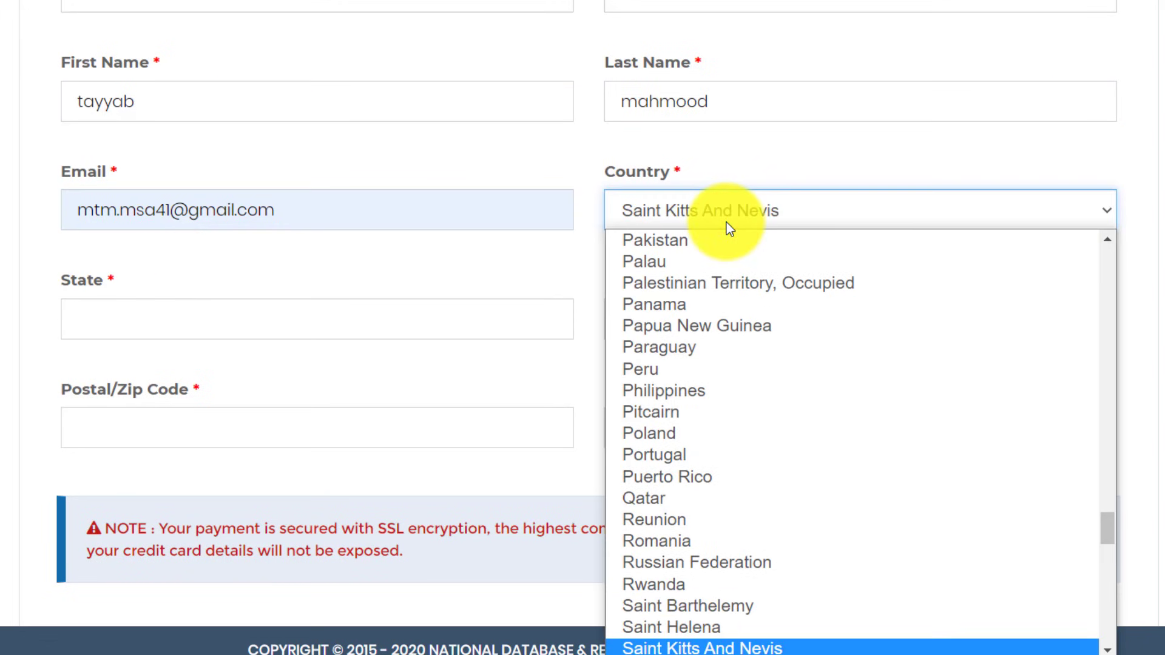
key(Down)
key(Down)
key(Down)
key(Down)
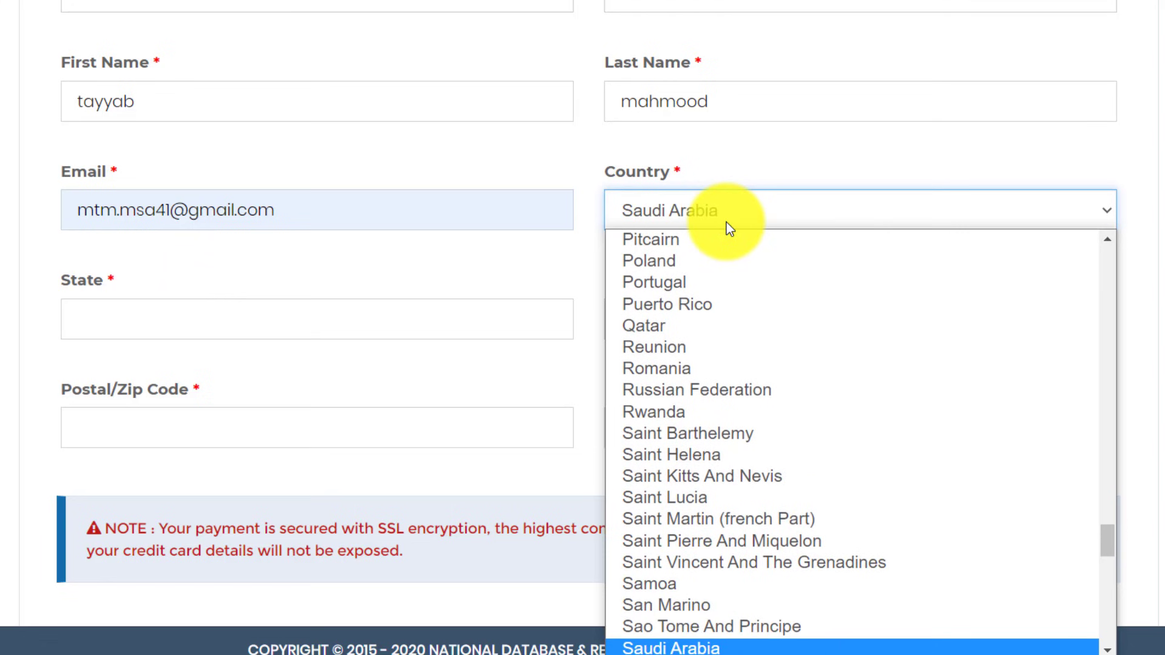
key(Return)
click(427, 322)
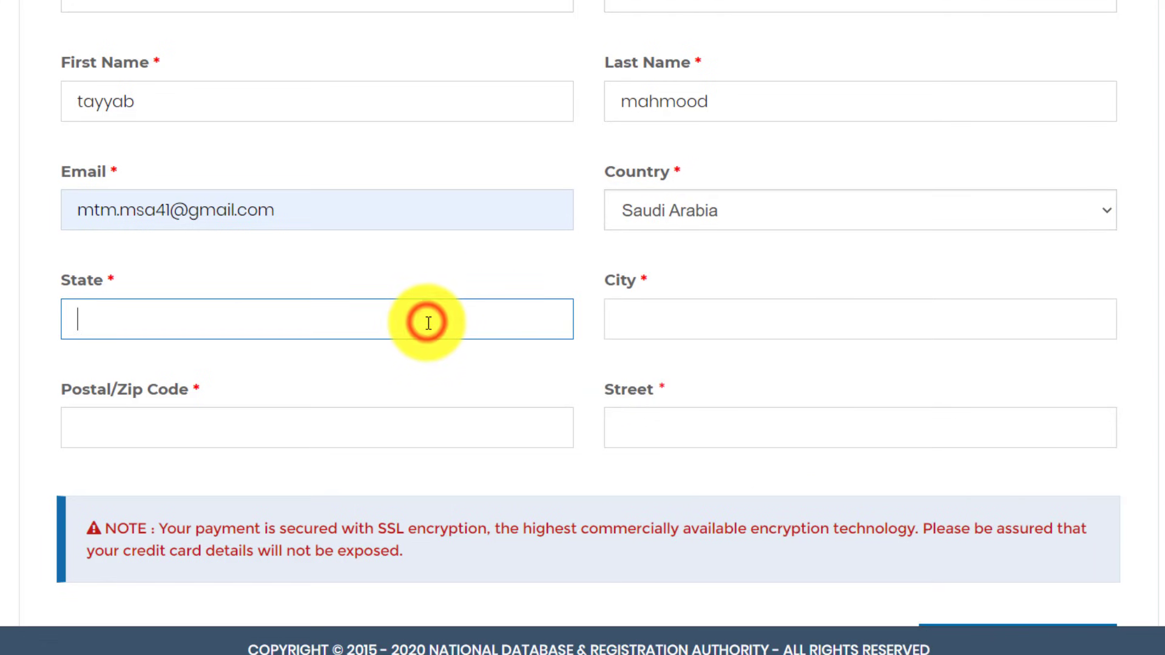
text(ju)
text(jubail)
key(Tab)
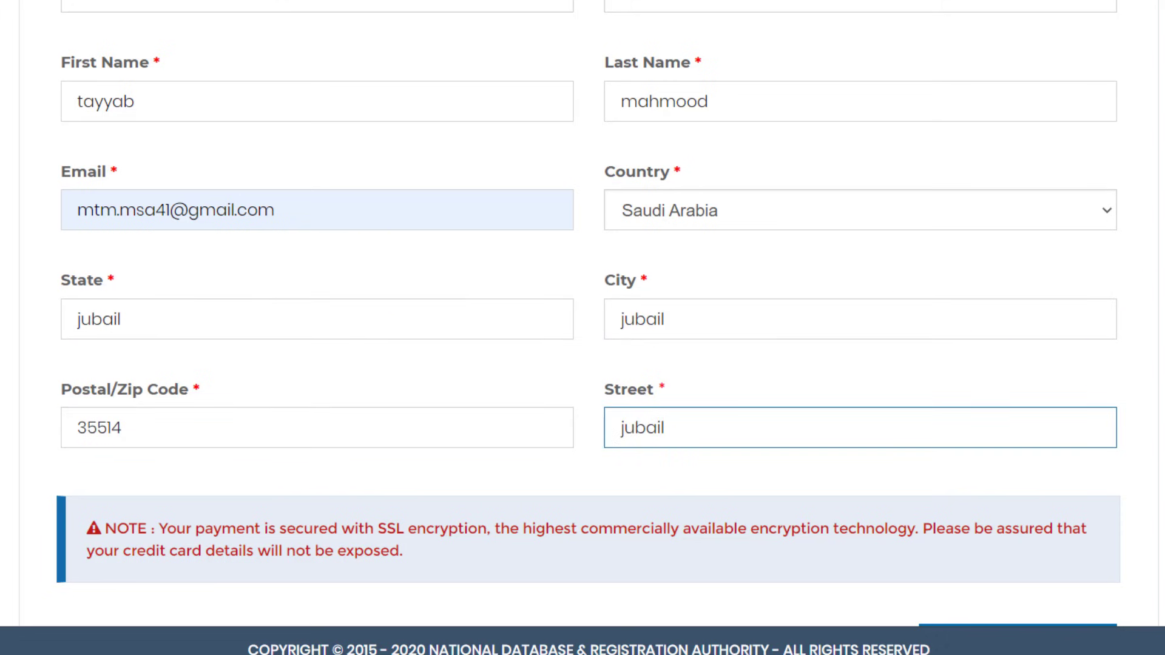
scroll(582, 328, down, 3)
click(1033, 446)
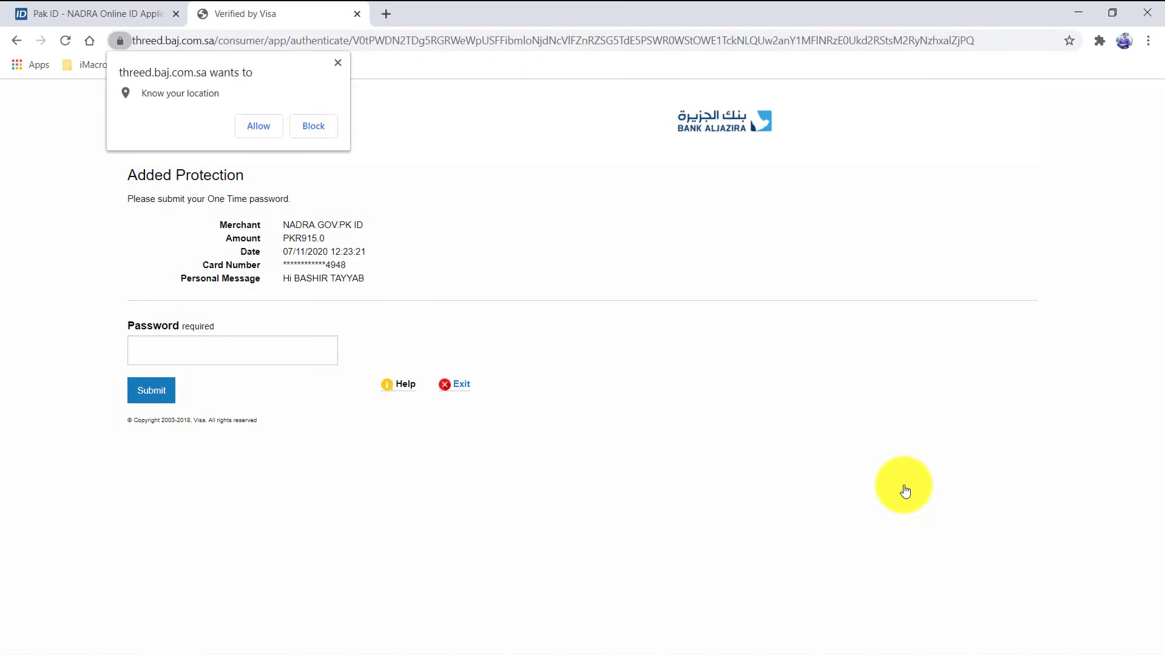
Enter the one-time password and submit it to authorise the PKR 915 payment
click(258, 349)
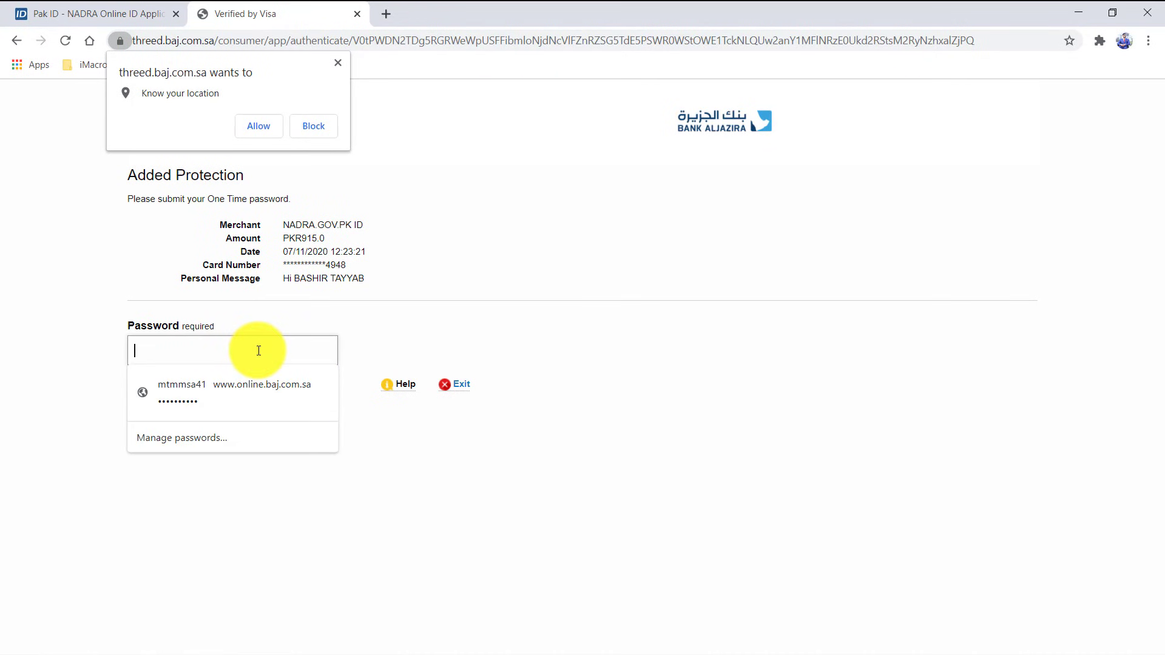
text(•••)
click(161, 386)
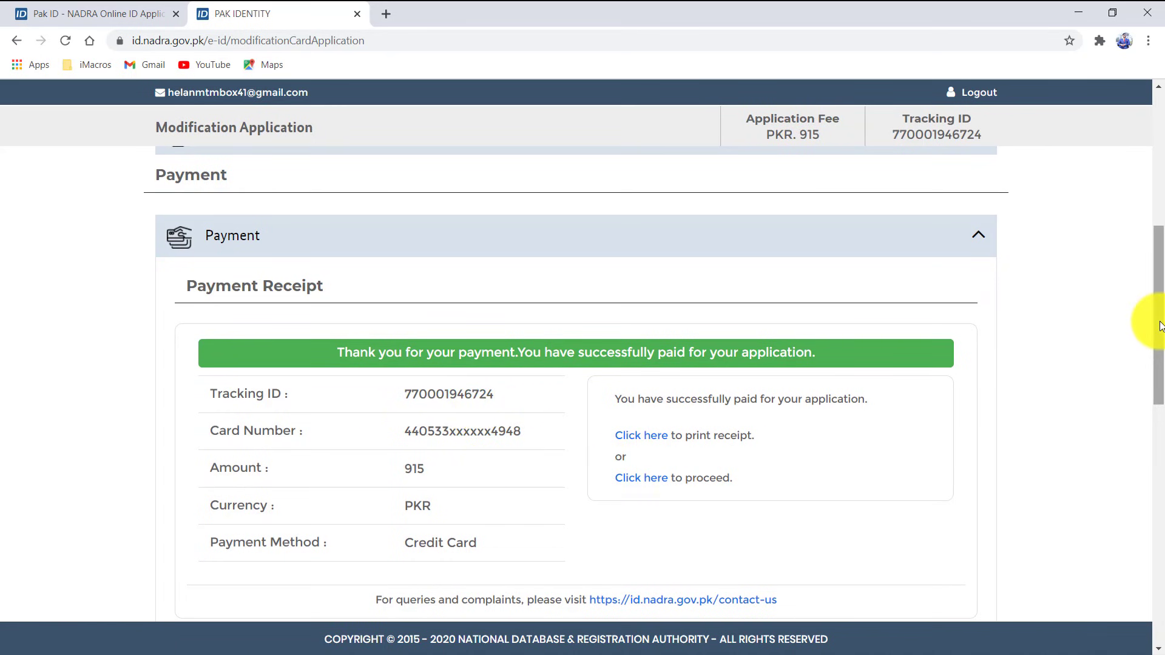
Continue from the payment receipt to the Personal Details section
drag(1158, 318, 1156, 362)
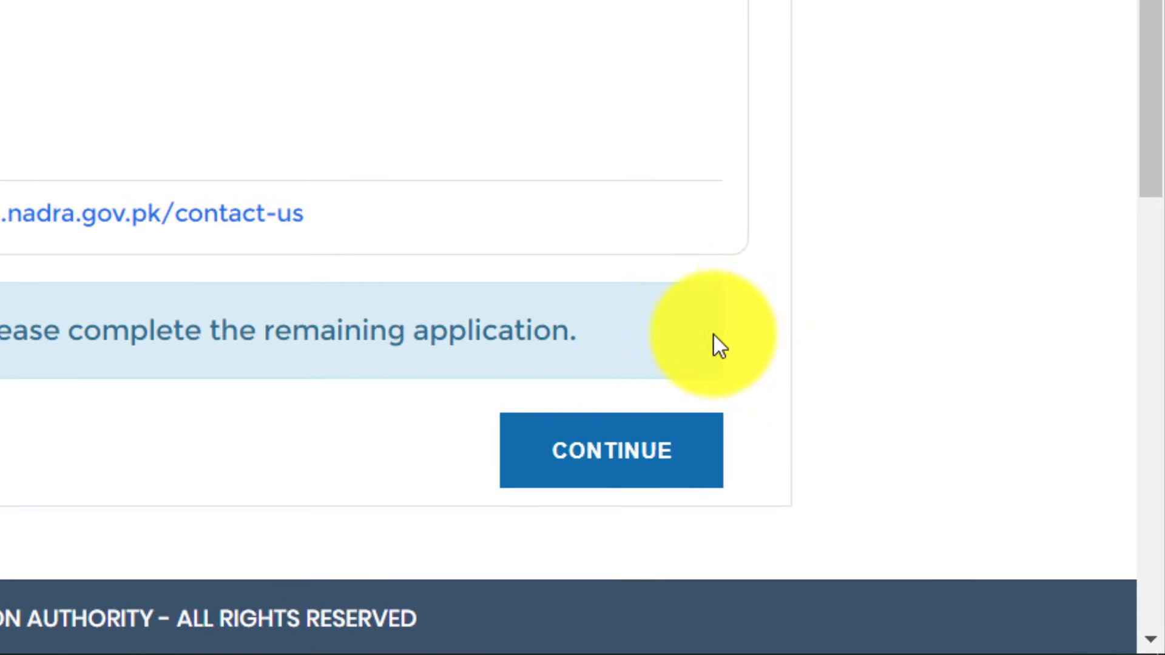
click(683, 494)
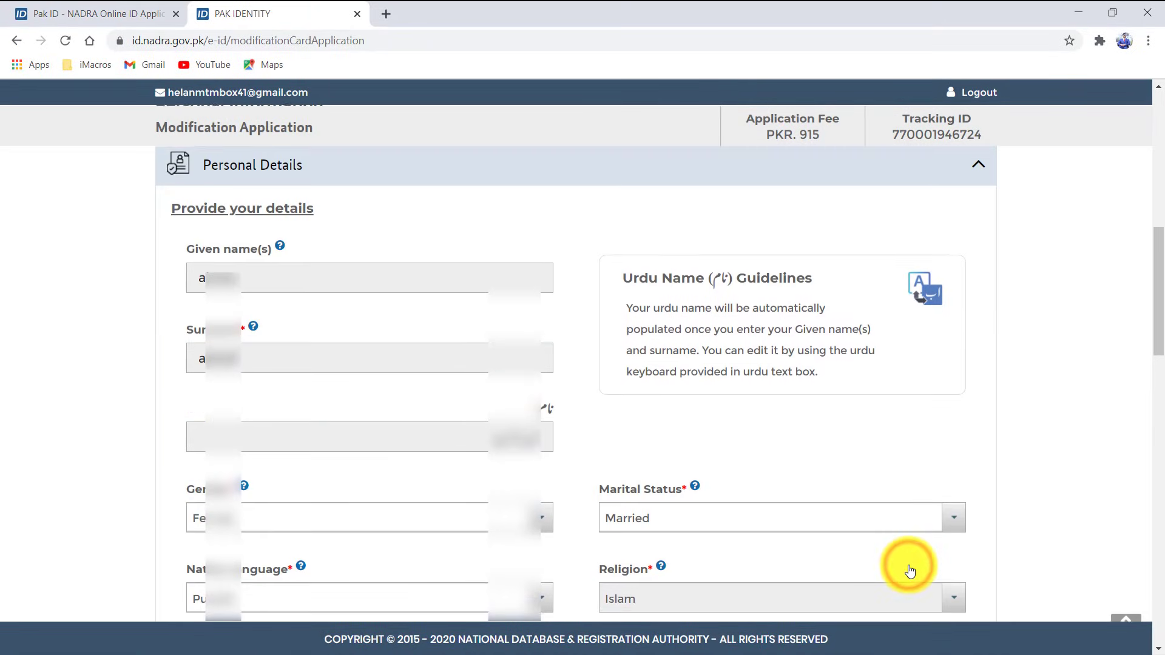
scroll(907, 564, up, 2)
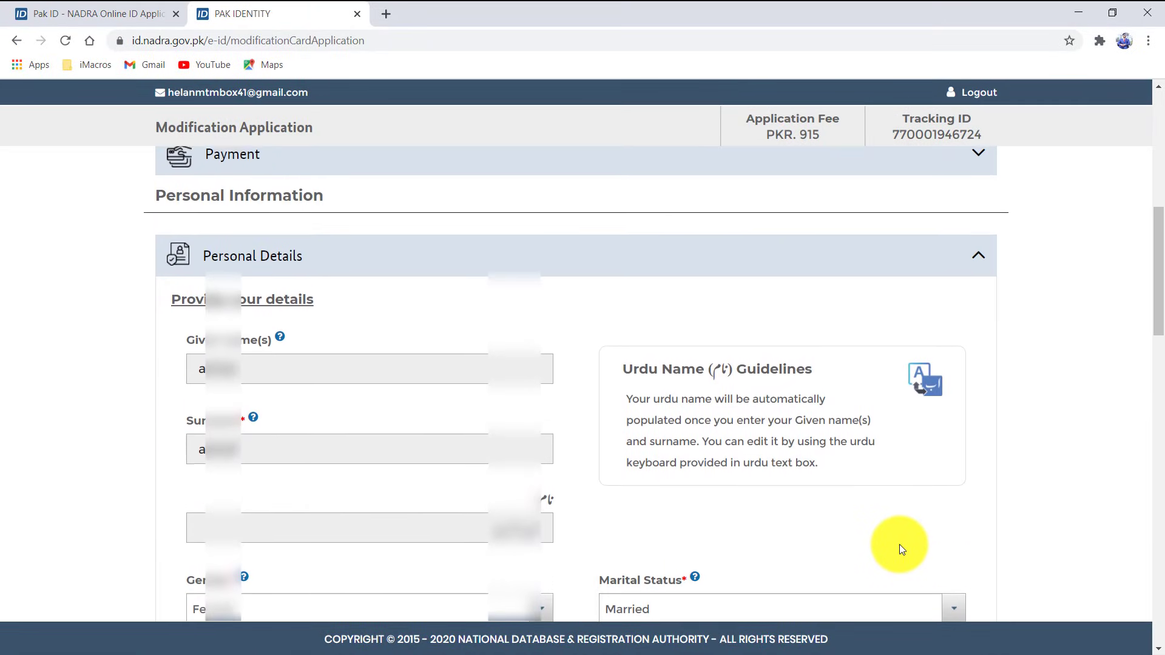
Keep the marital status as Married
drag(1158, 262, 1143, 305)
click(235, 262)
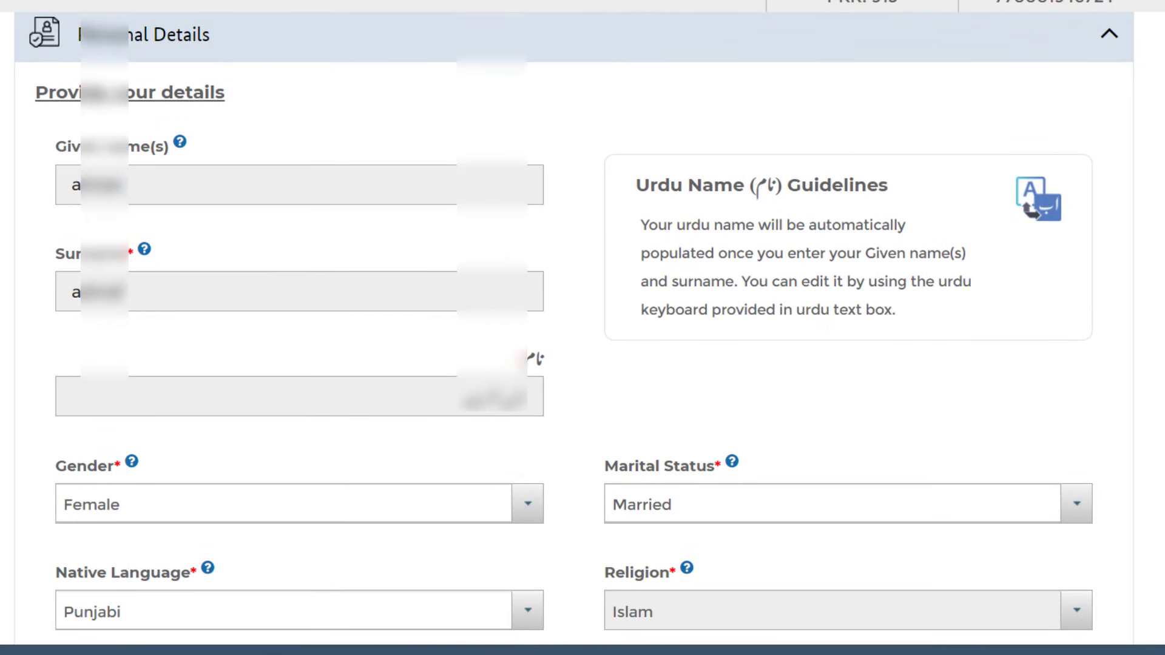
scroll(574, 320, down, 4)
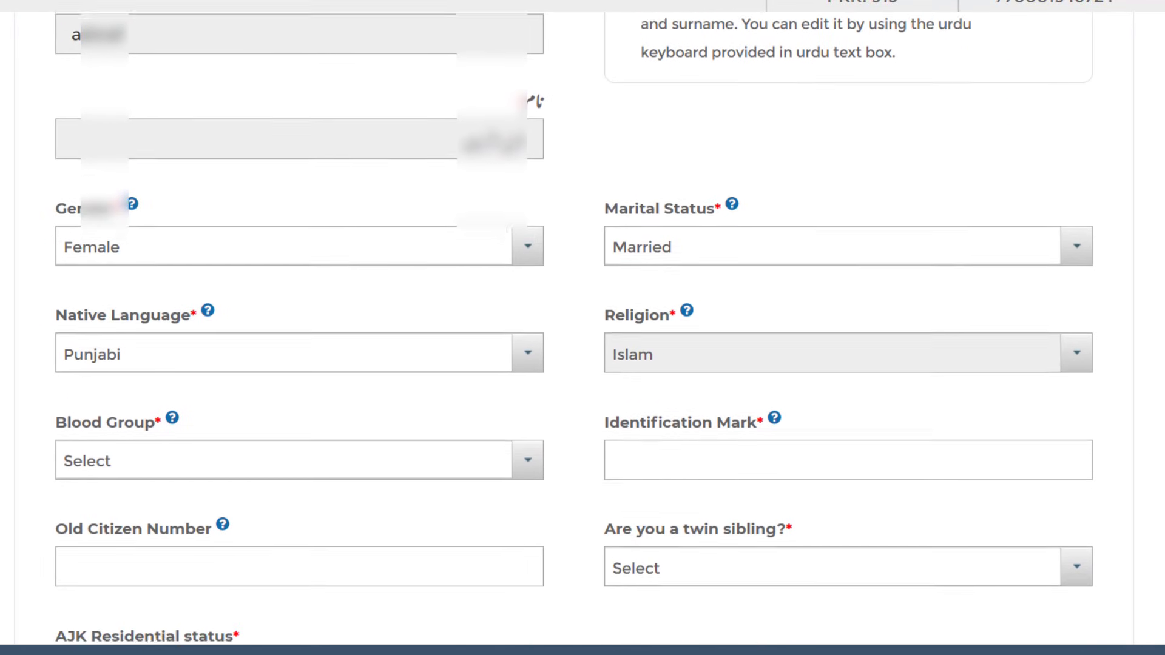
scroll(574, 321, down, 2)
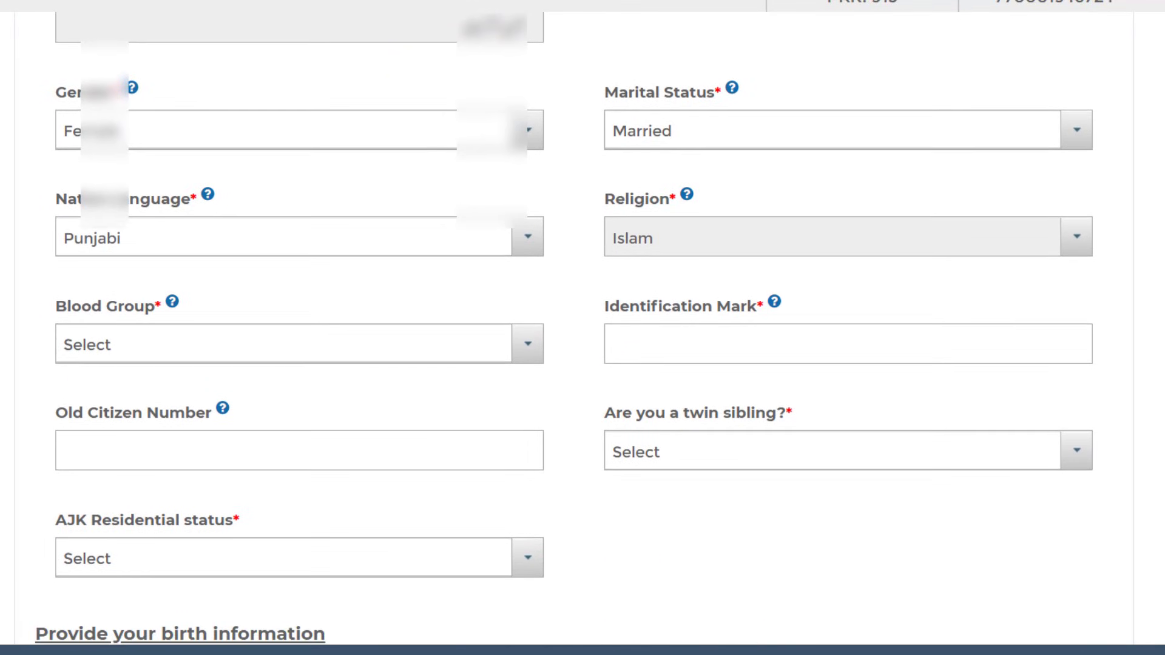
click(260, 130)
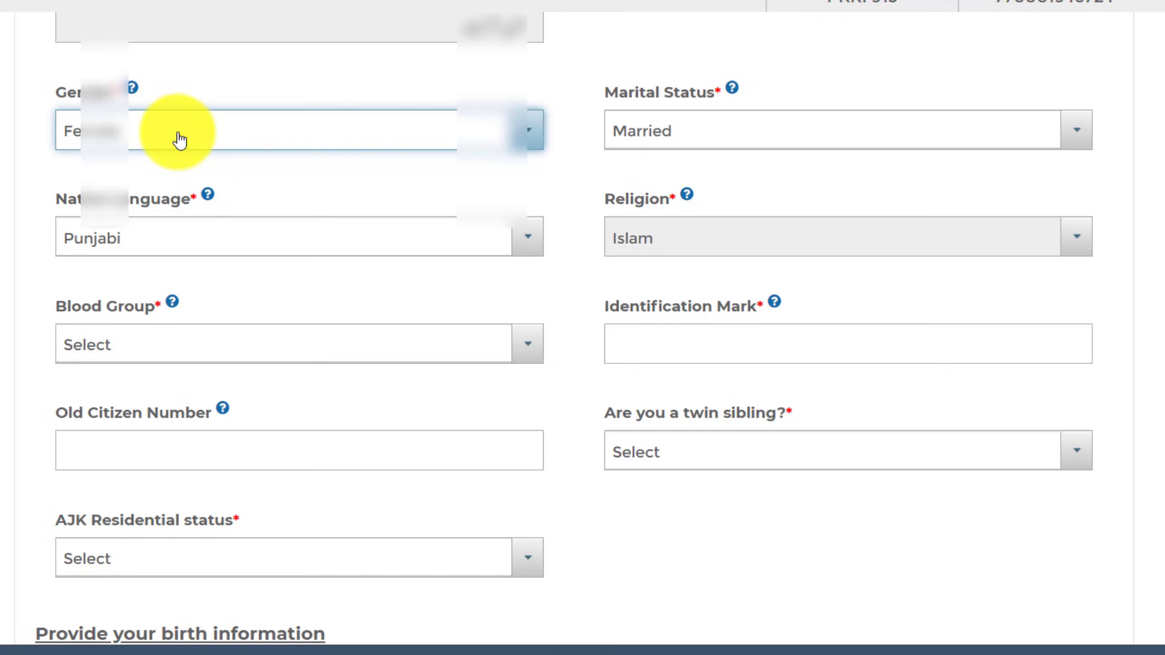
click(668, 134)
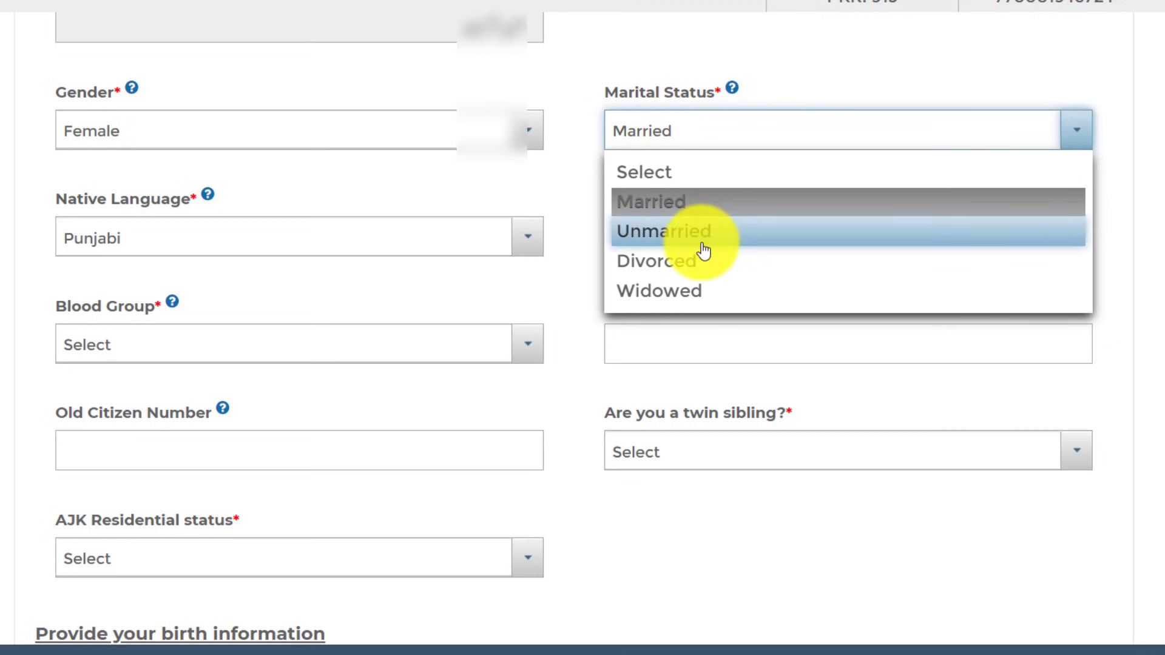
scroll(703, 201, down, 2)
scroll(704, 226, up, 3)
scroll(703, 227, down, 2)
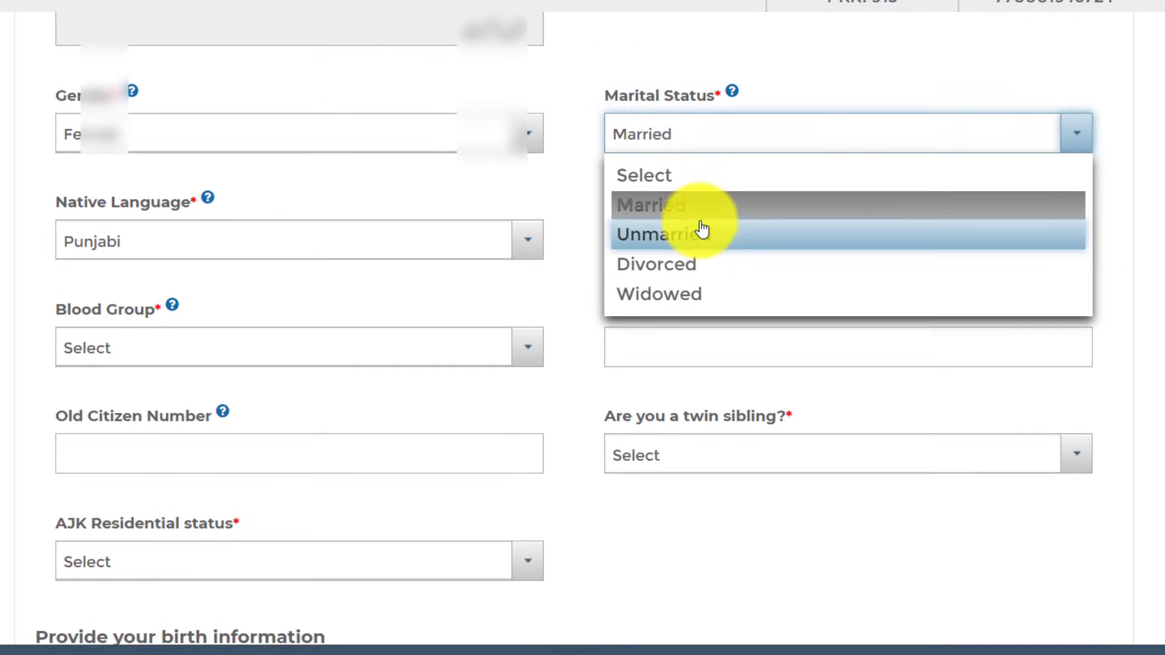
scroll(702, 229, up, 2)
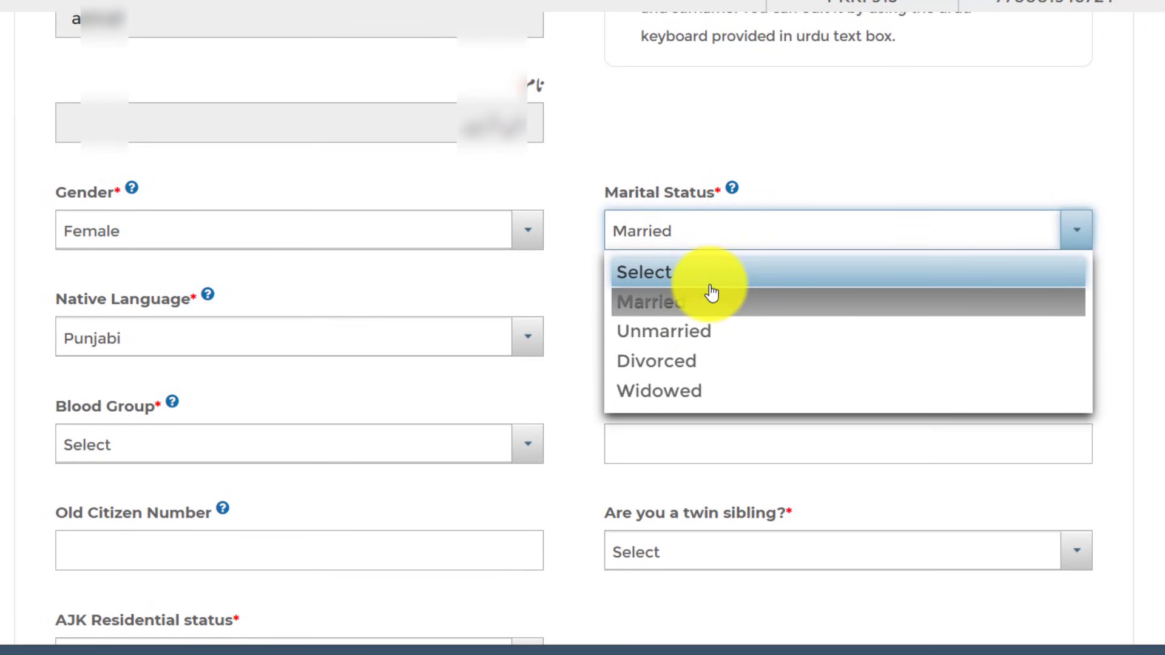
click(709, 310)
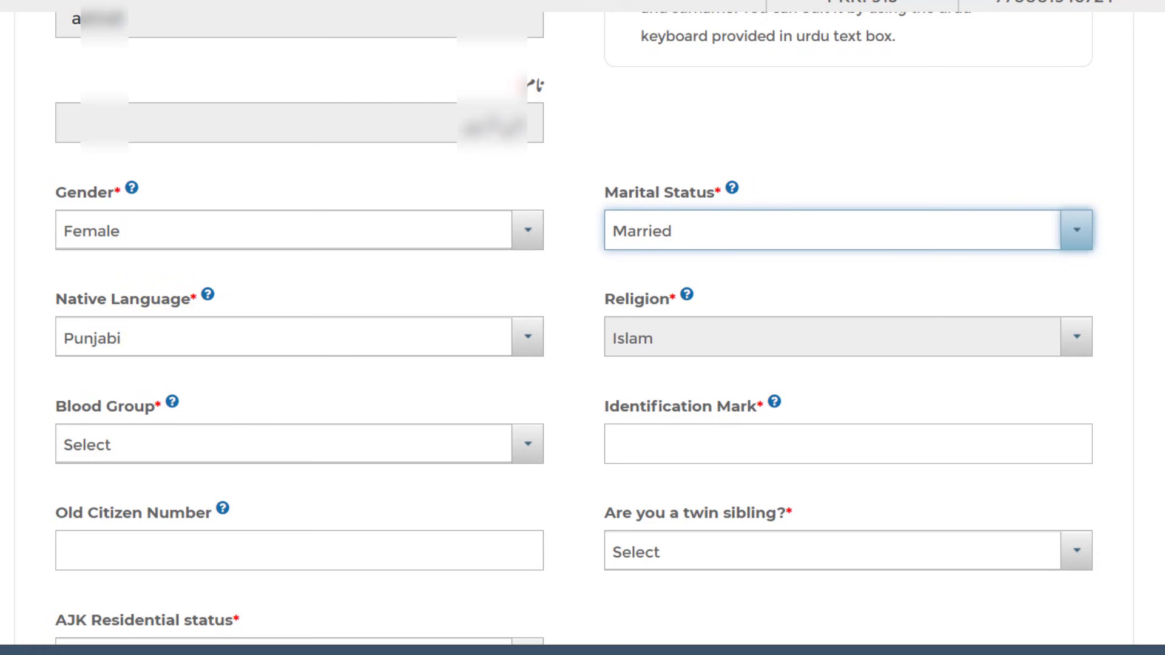
Set Blood Group to None and enter 'no' as the identification mark
scroll(583, 328, down, 4)
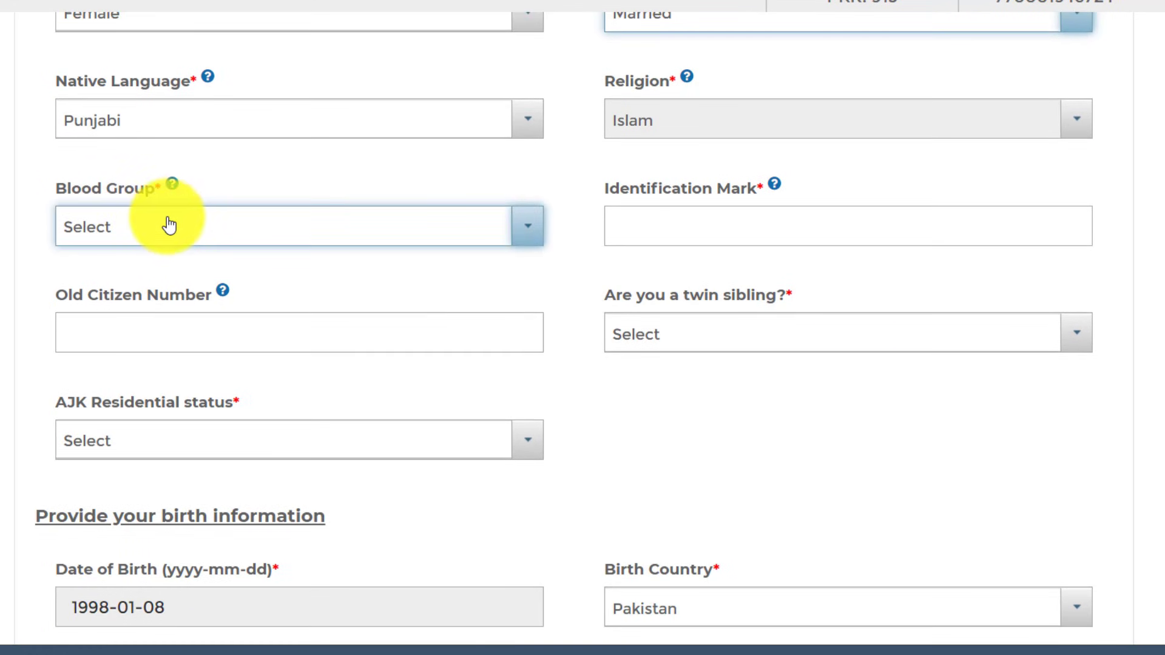
click(145, 232)
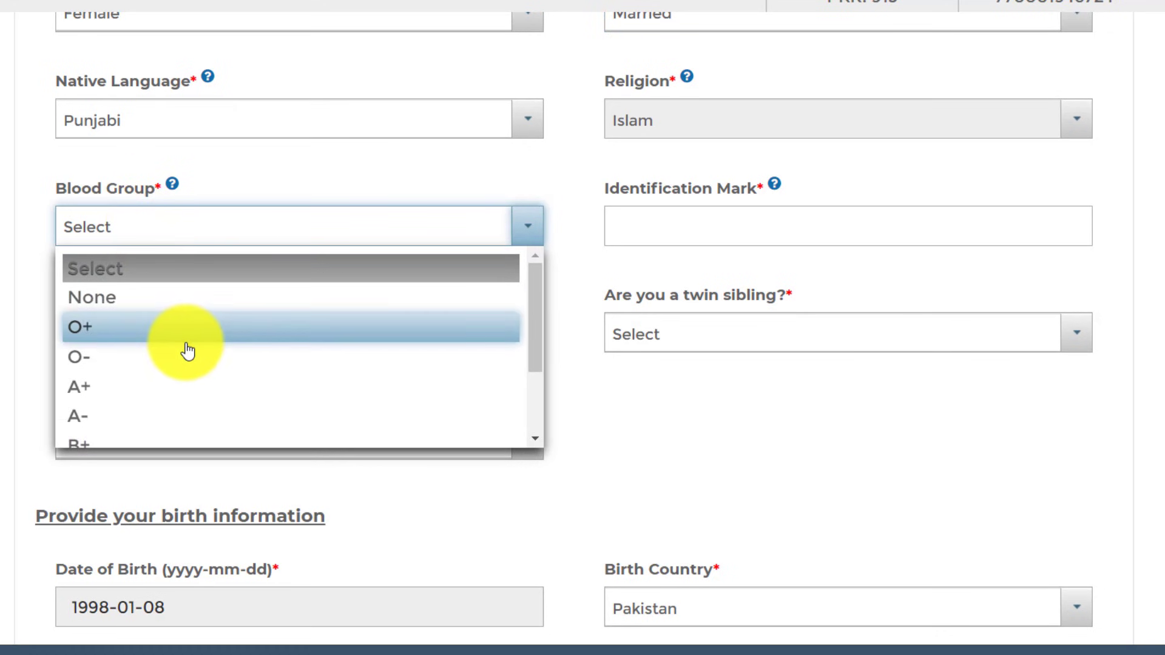
click(186, 298)
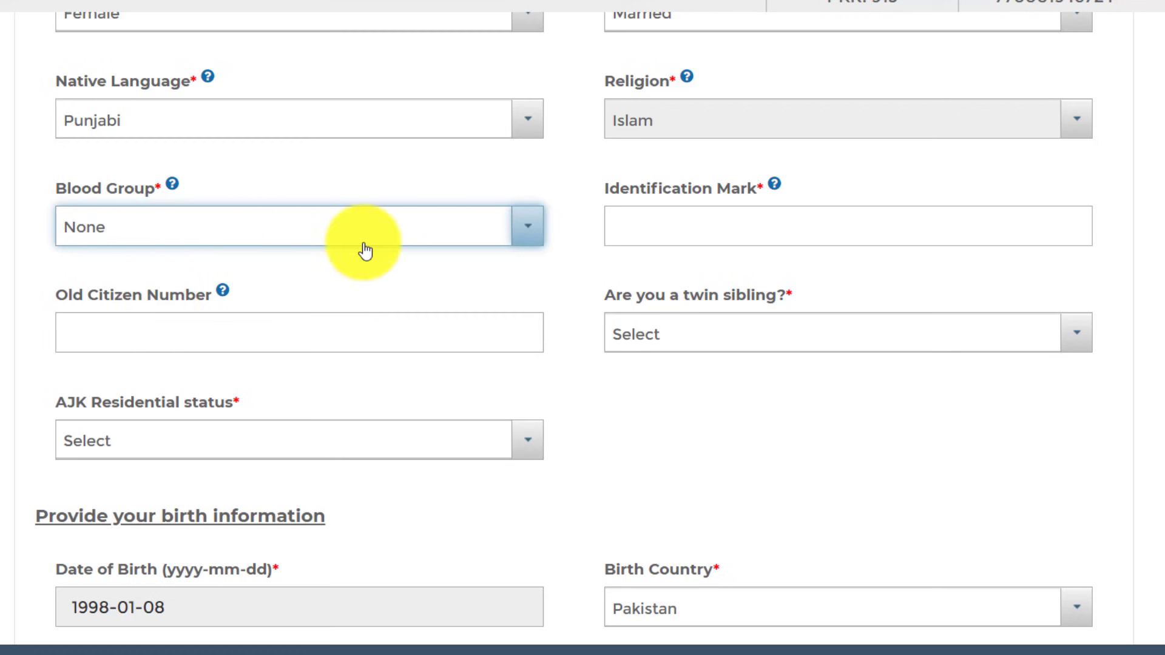
click(652, 225)
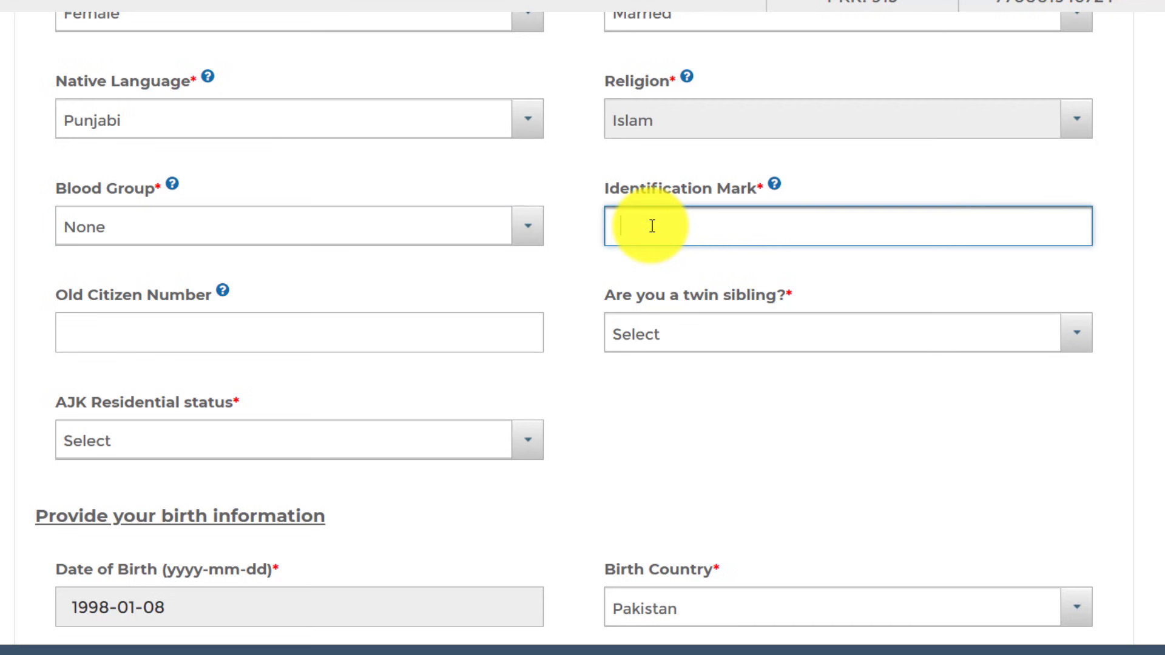
text(no have identification mark)
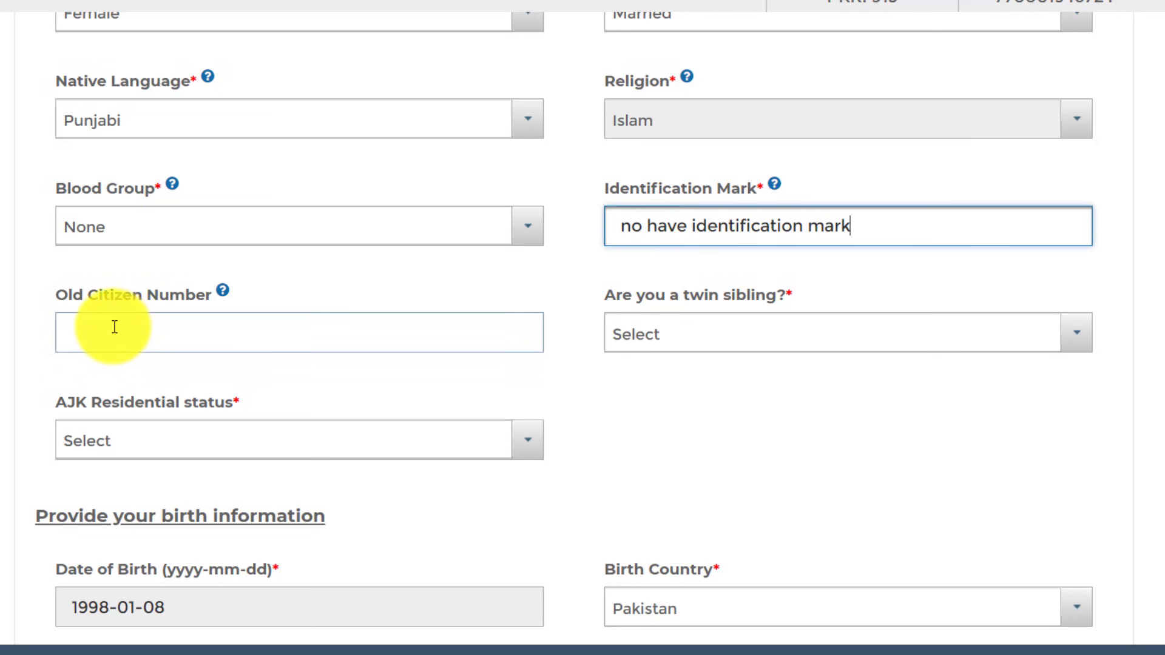
Answer No to the twin-sibling question and set AJK Residential status to None
click(170, 331)
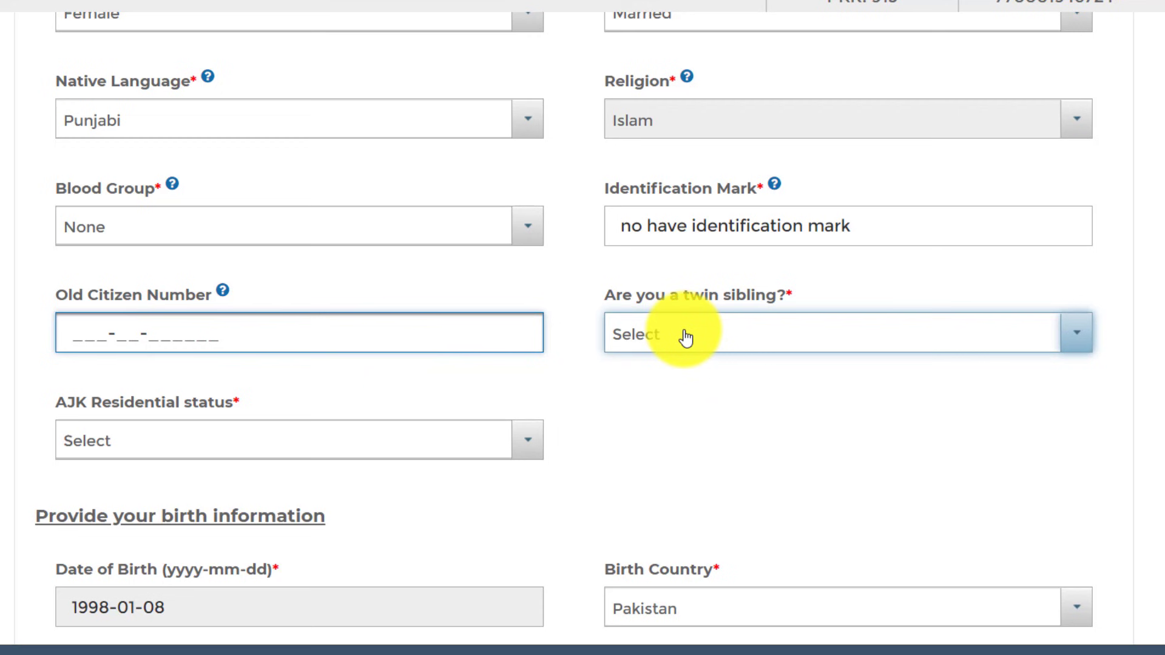
drag(602, 295, 784, 299)
click(723, 333)
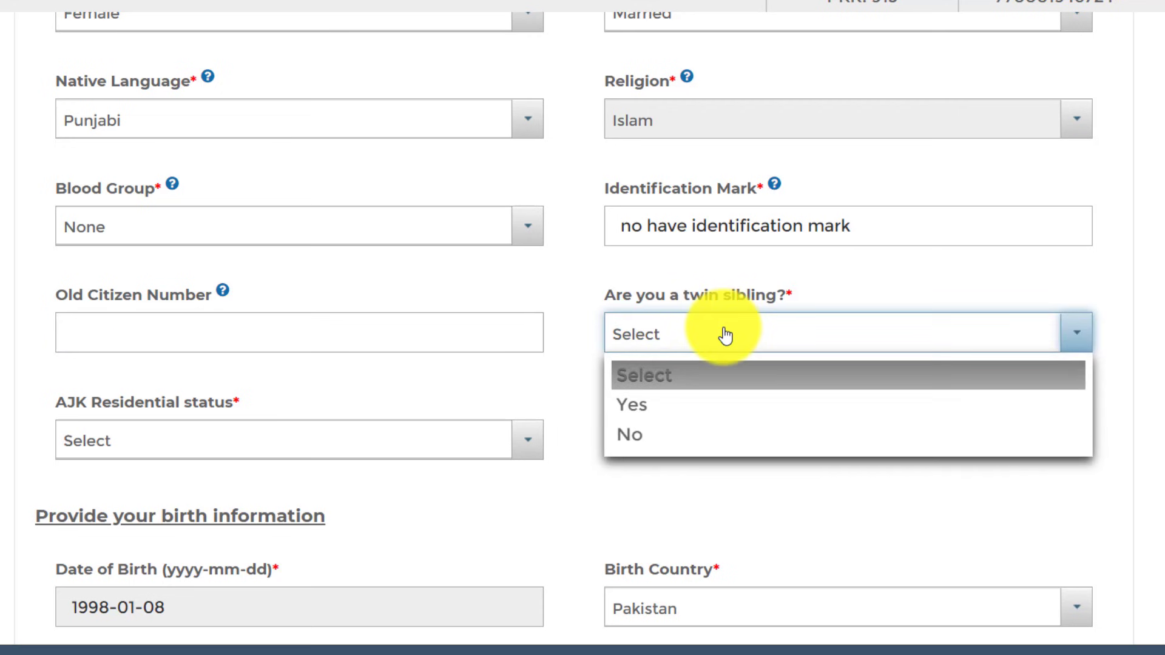
click(688, 442)
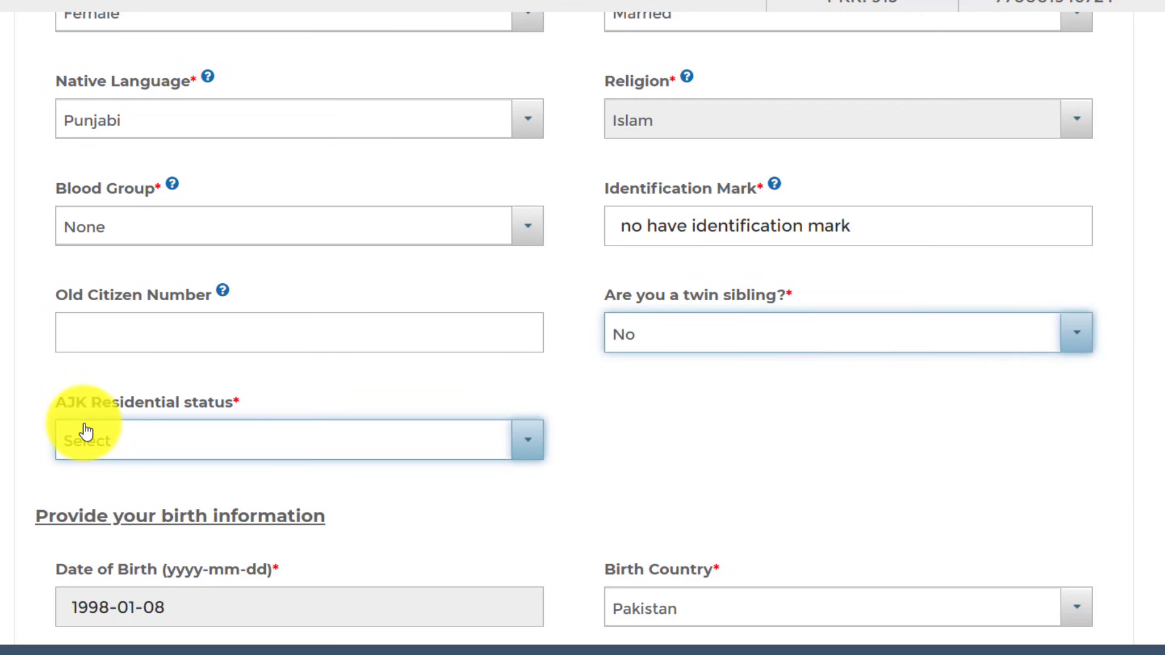
click(123, 443)
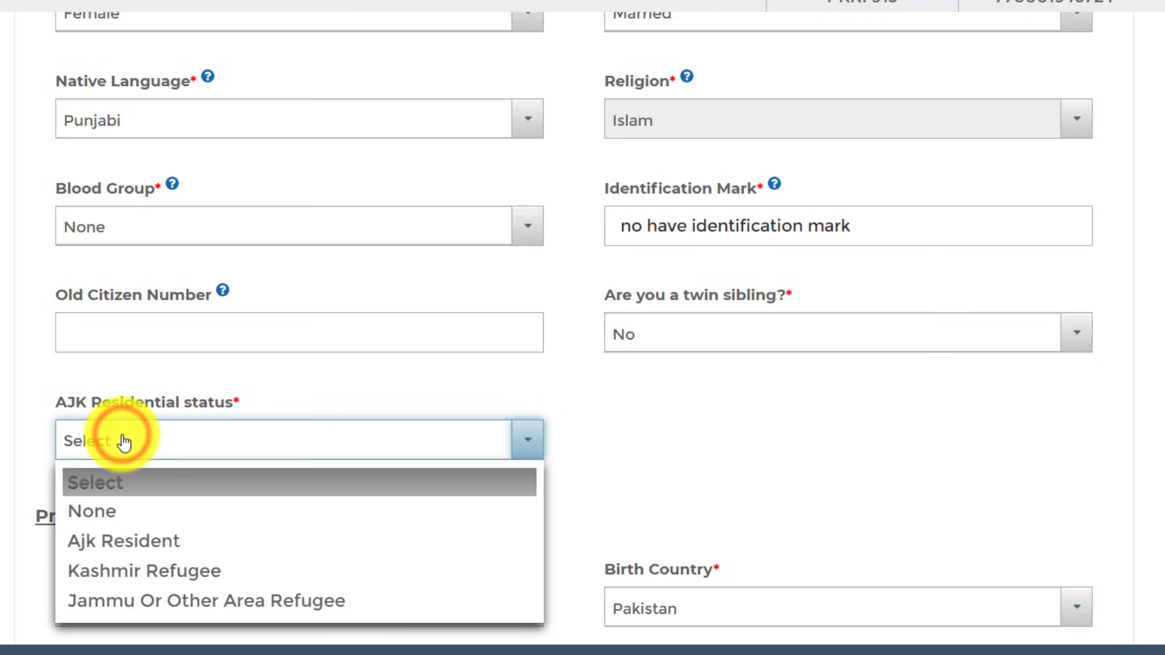
click(150, 513)
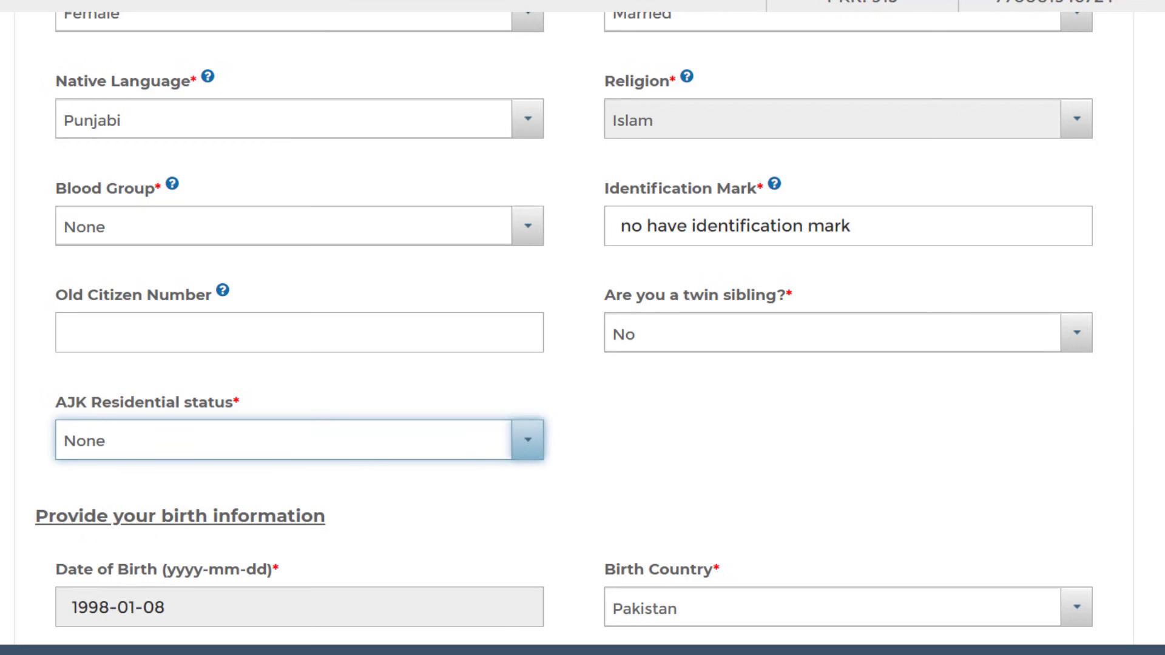
scroll(583, 327, down, 2)
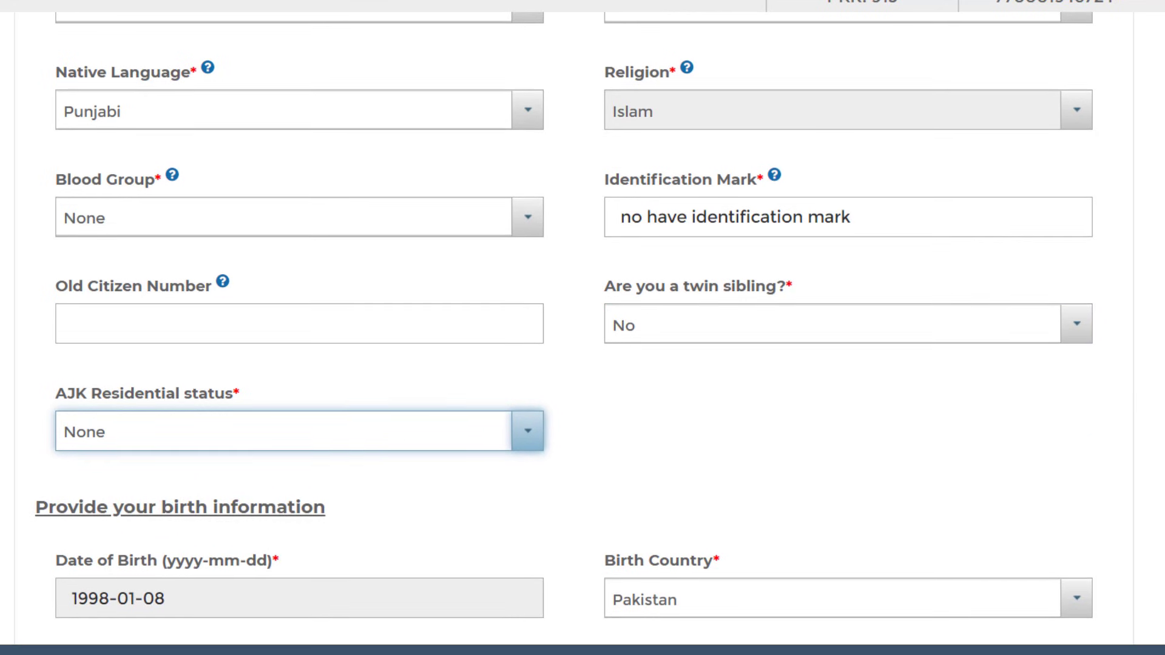
Set the profession to House Wife by searching 'hous'
scroll(583, 328, down, 4)
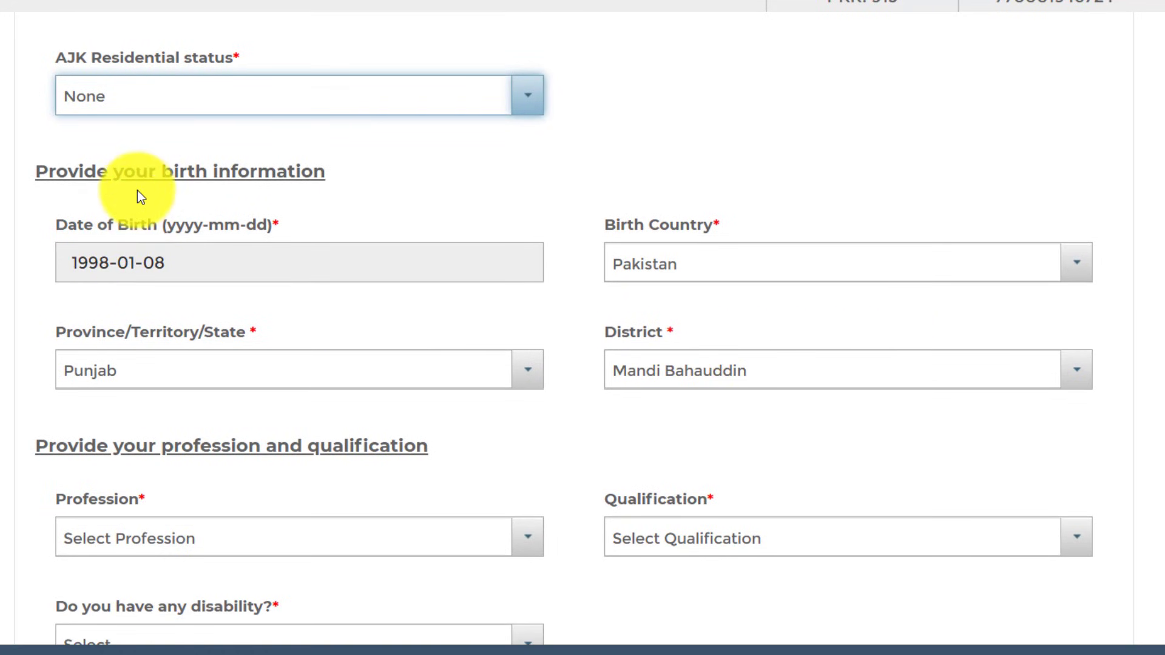
click(152, 267)
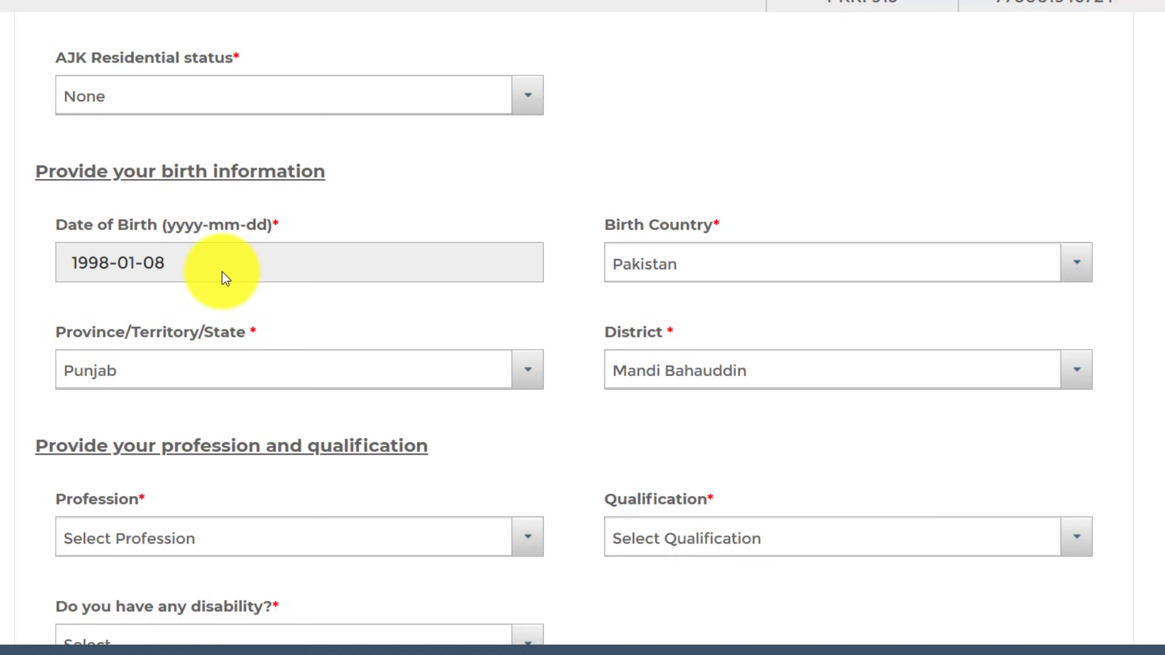
click(629, 263)
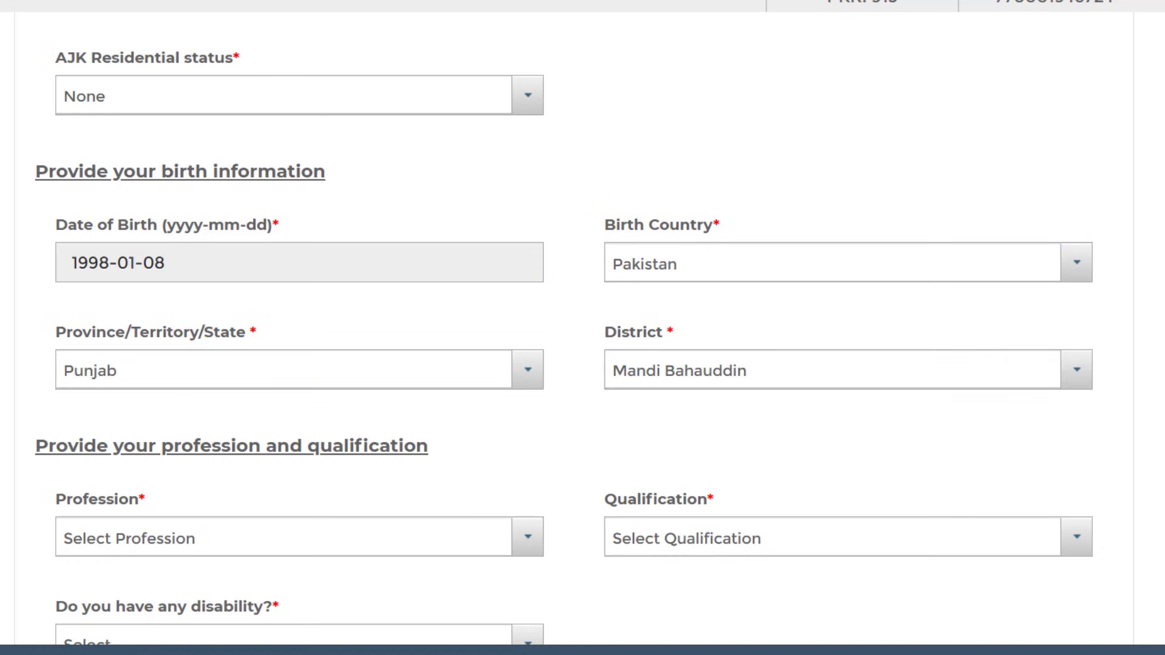
scroll(452, 305, down, 5)
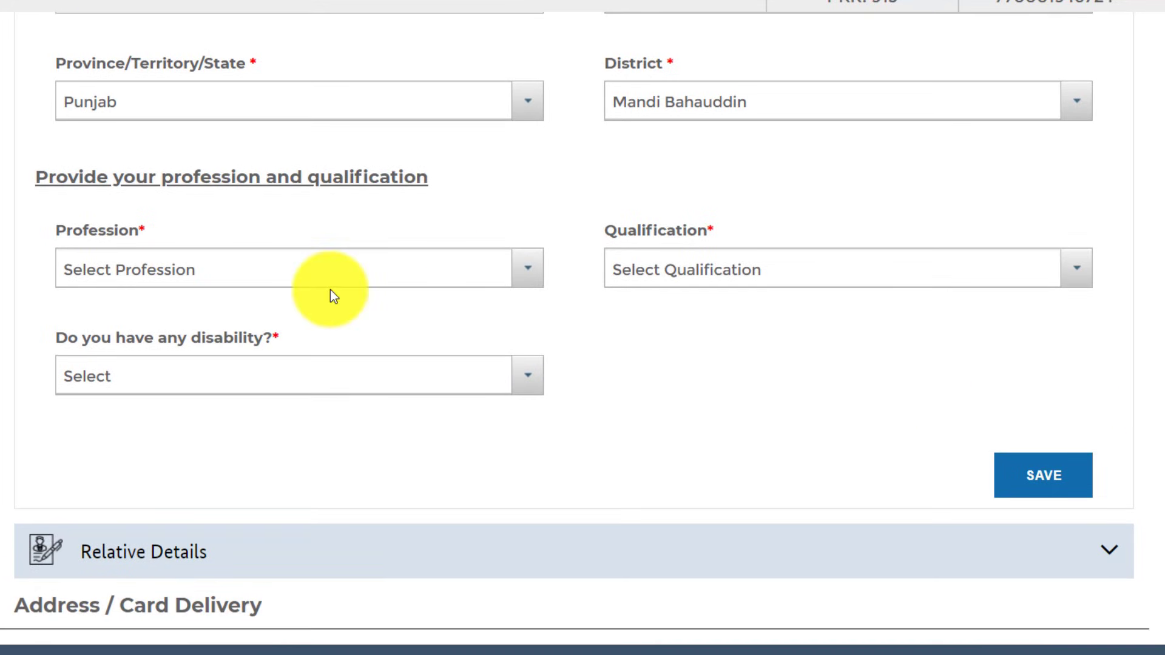
click(155, 271)
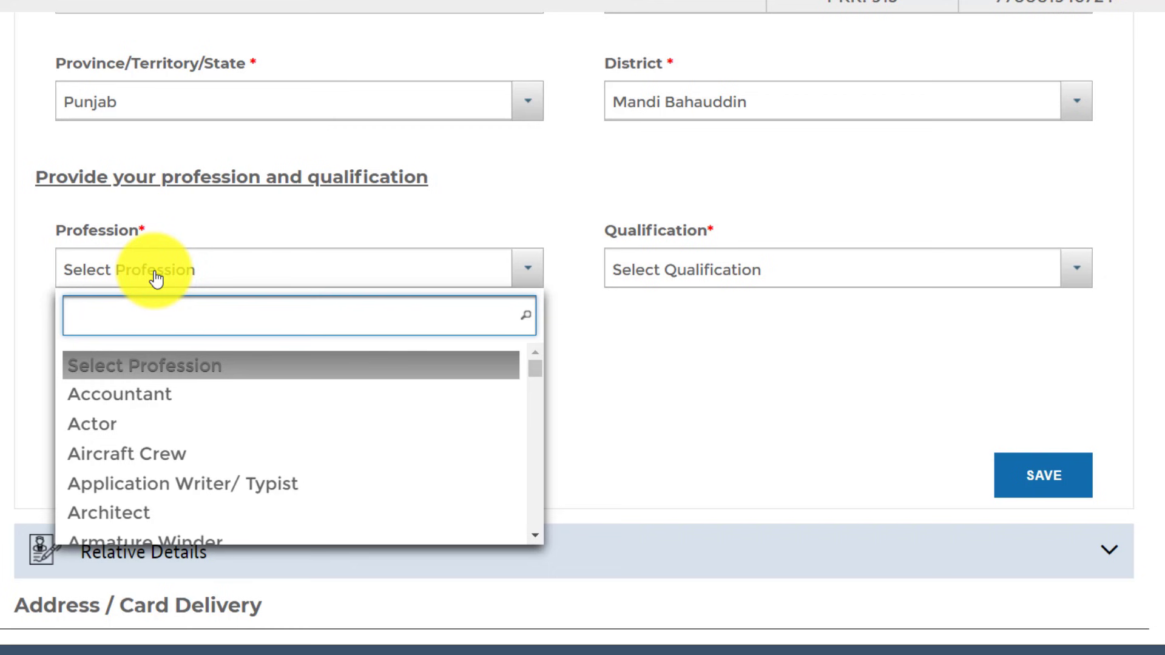
text(hous)
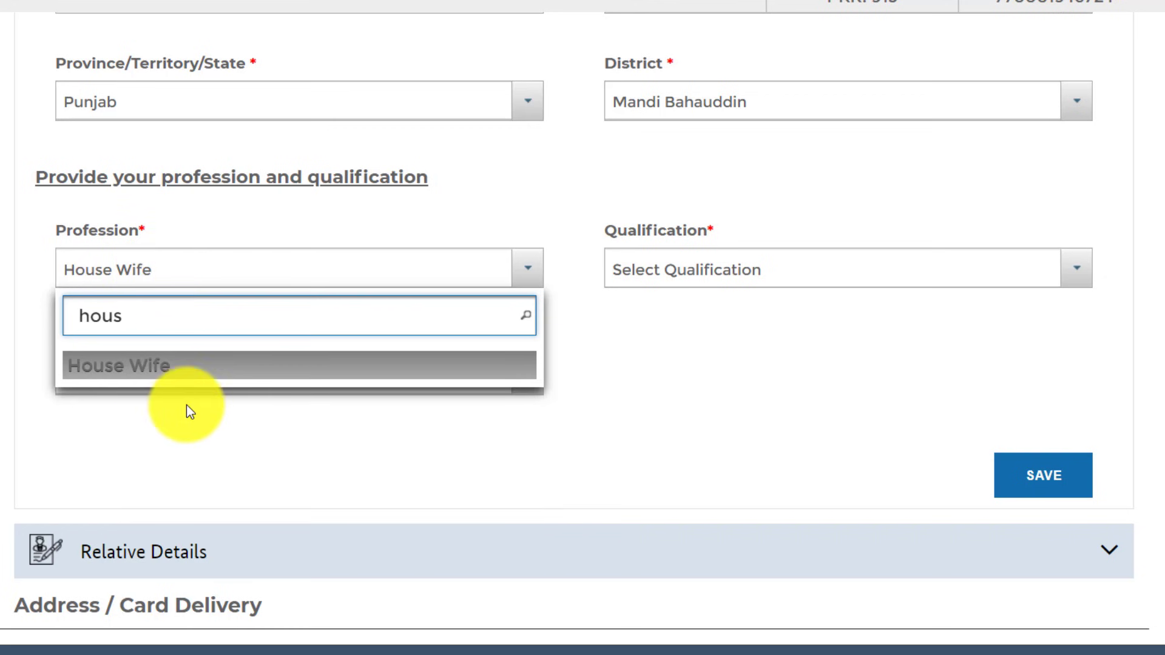
click(192, 381)
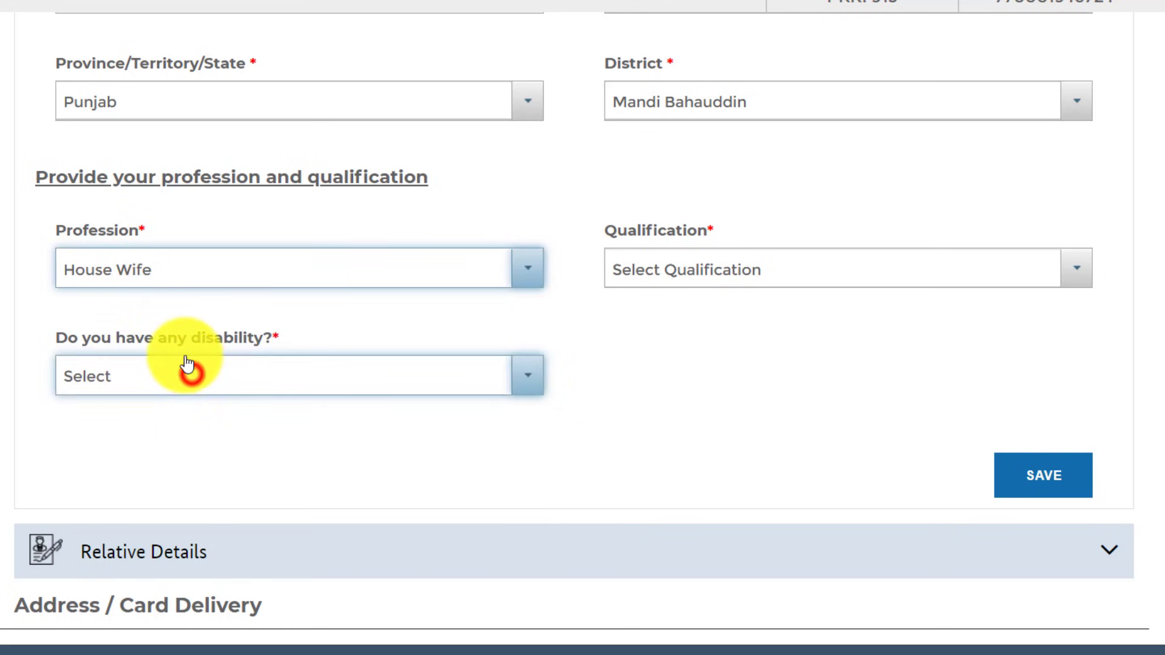
Choose Under Graduate qualification, answer No to disability, and save the personal details
click(687, 271)
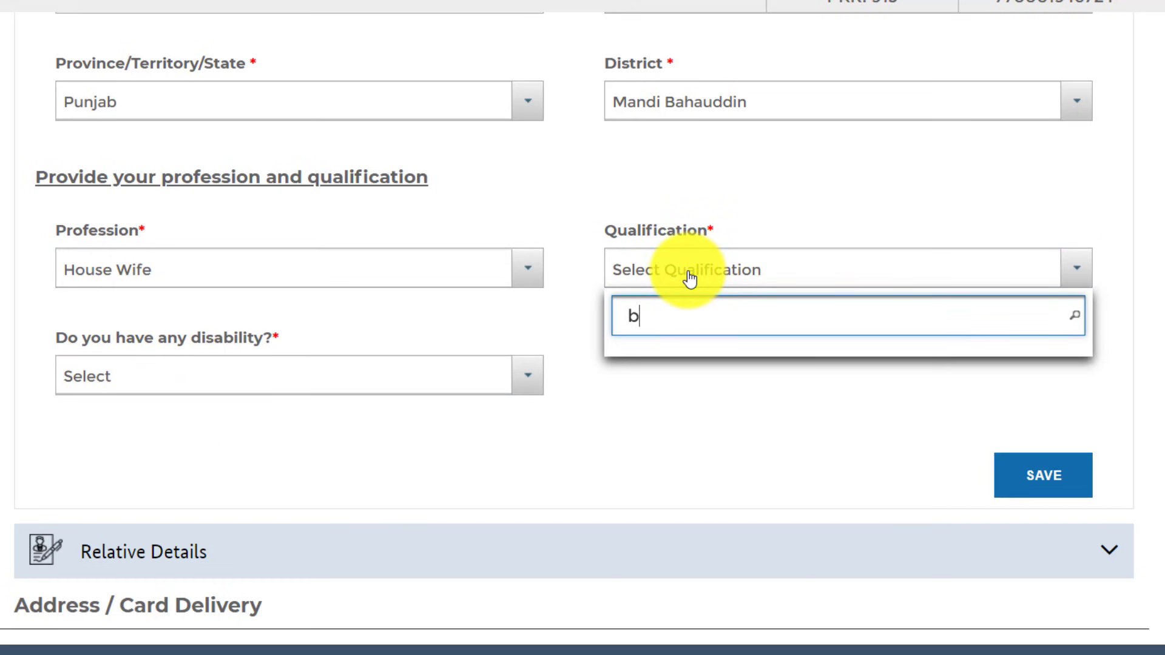
key(BackSpace)
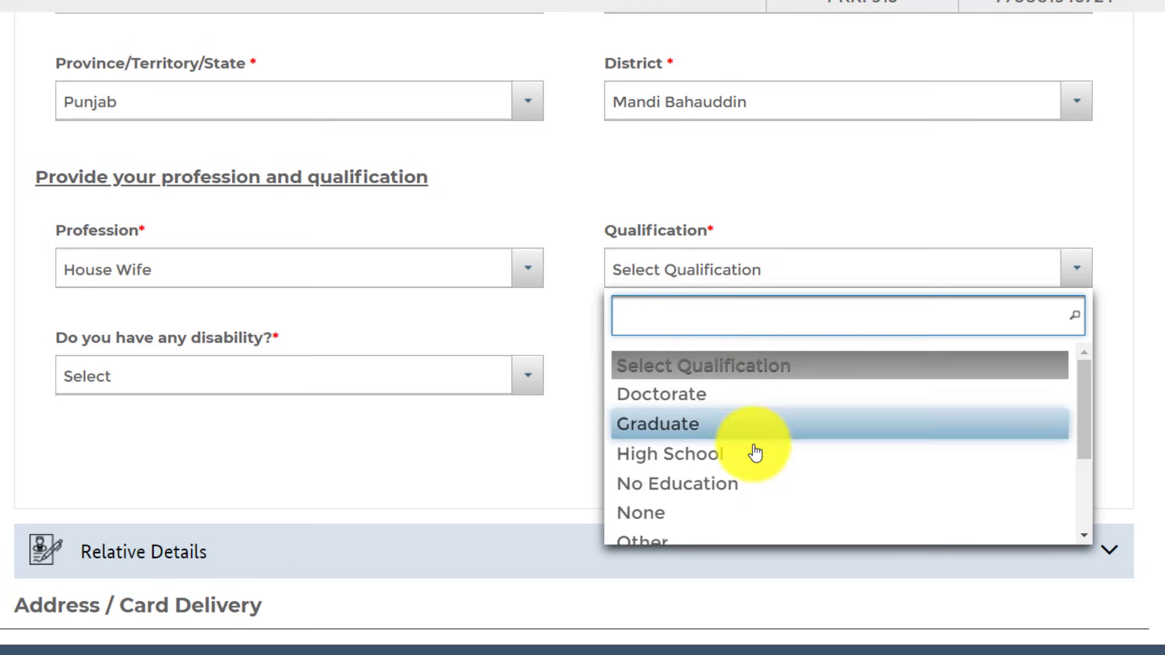
scroll(746, 457, down, 2)
scroll(746, 456, down, 3)
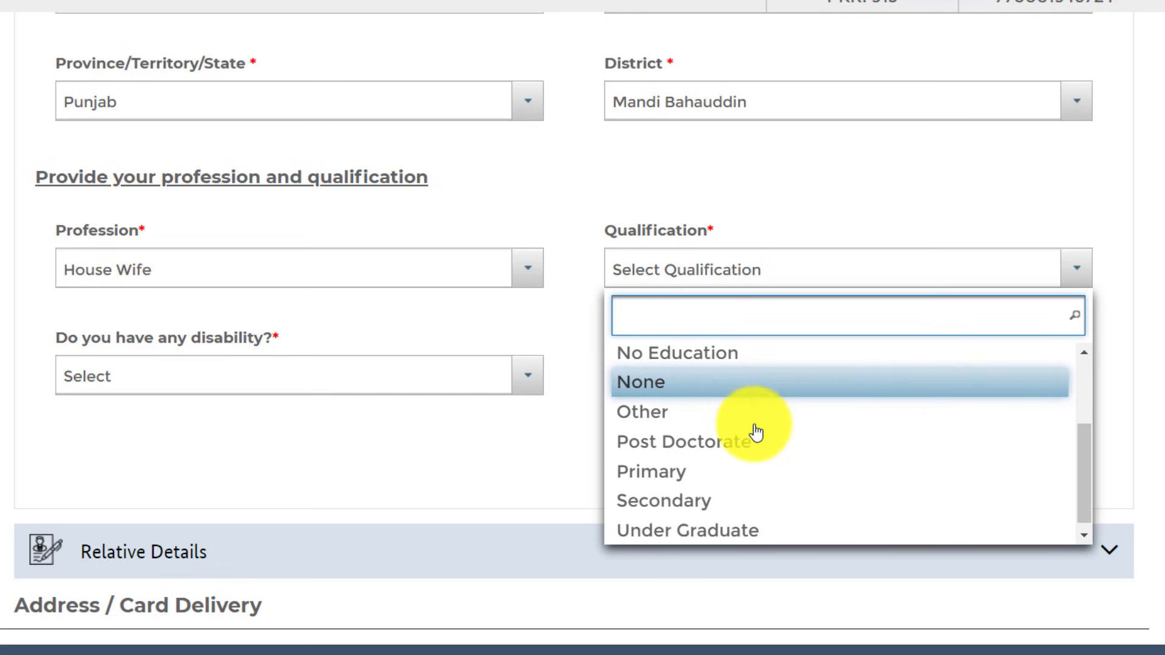
scroll(749, 476, up, 2)
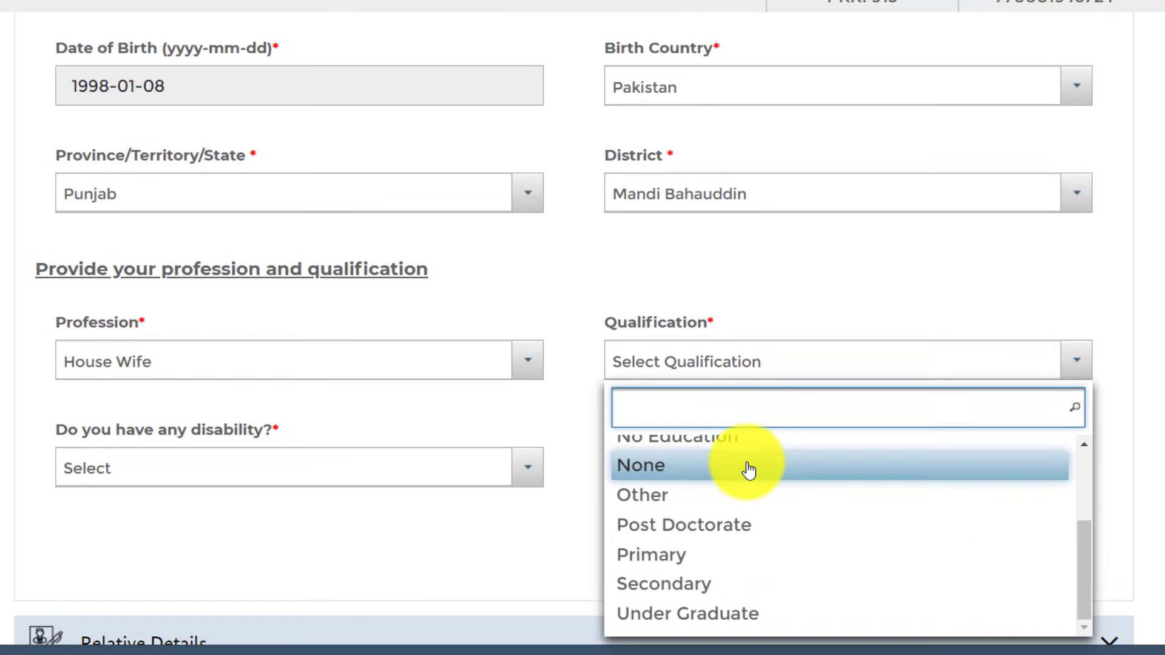
click(743, 609)
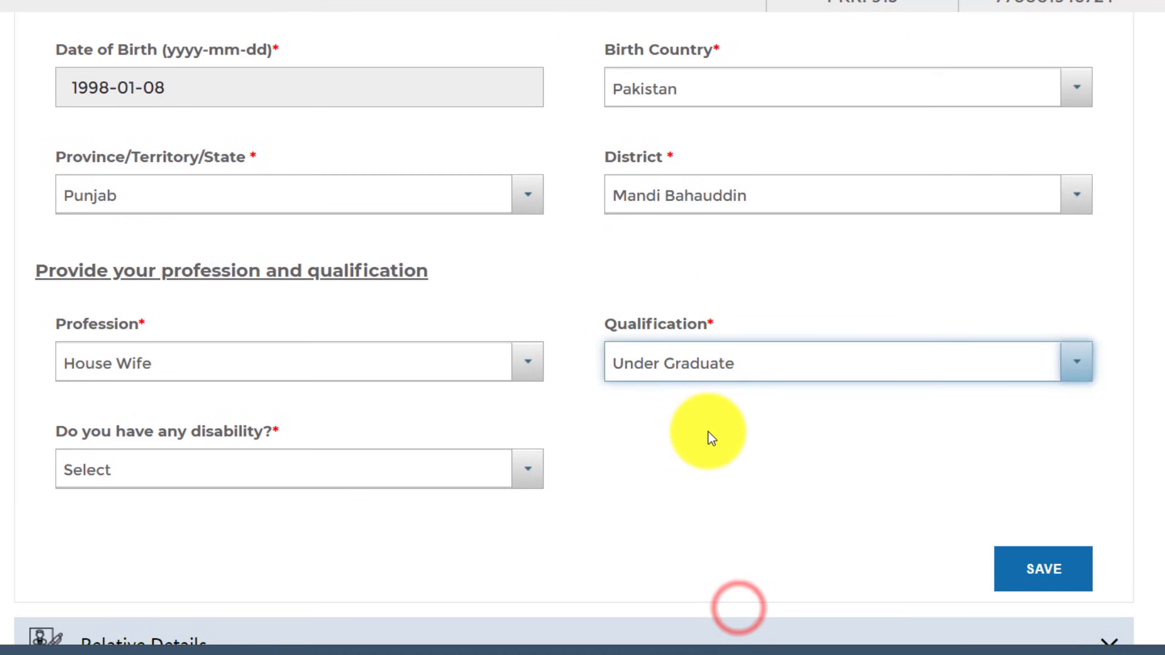
scroll(417, 417, down, 2)
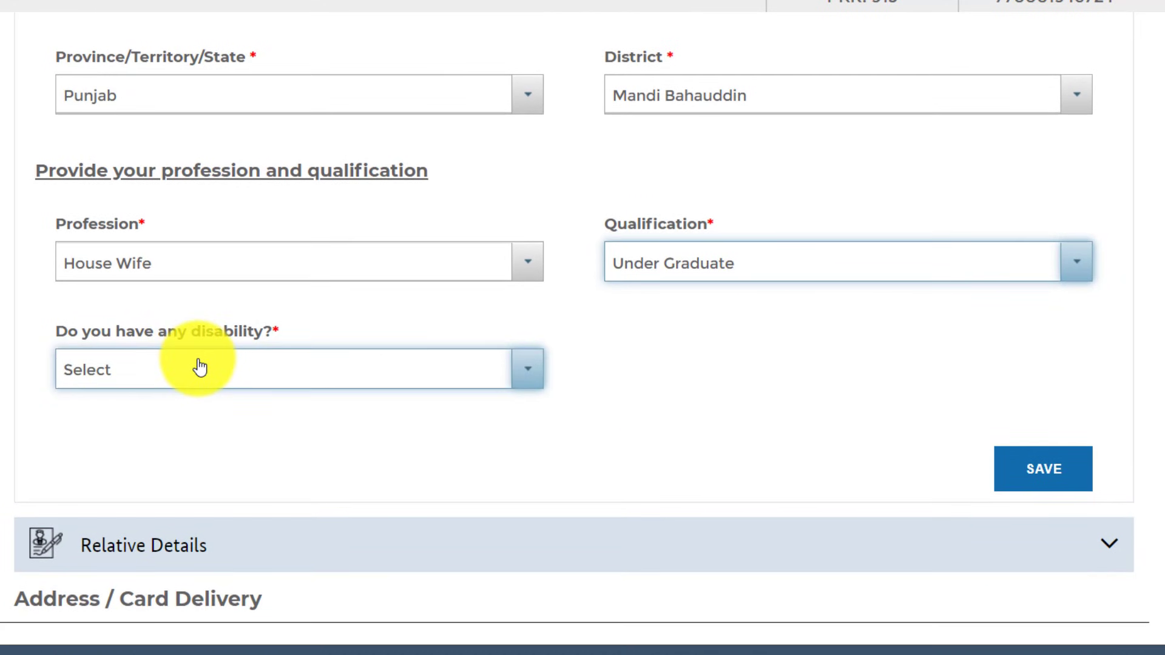
click(197, 372)
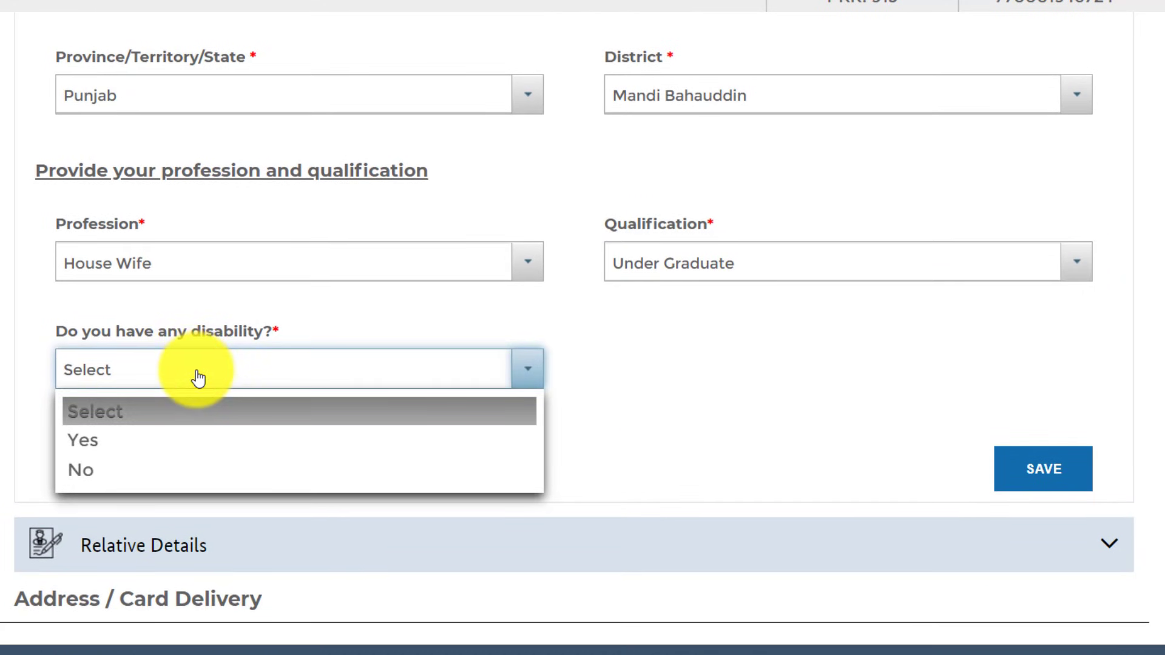
click(194, 471)
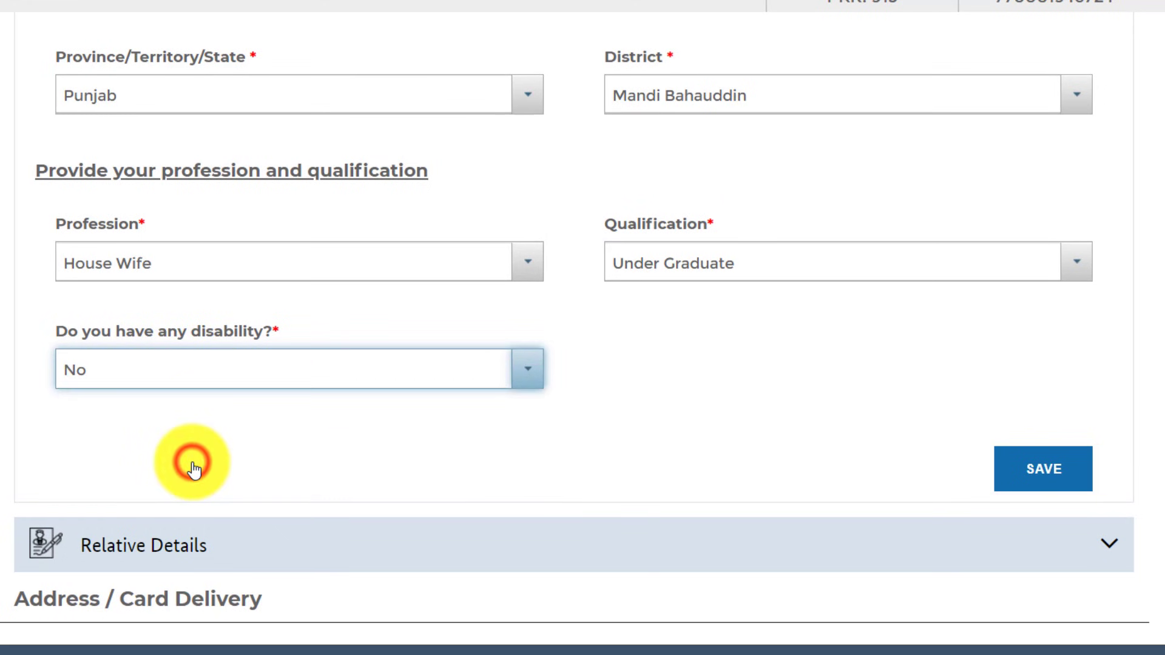
click(1036, 479)
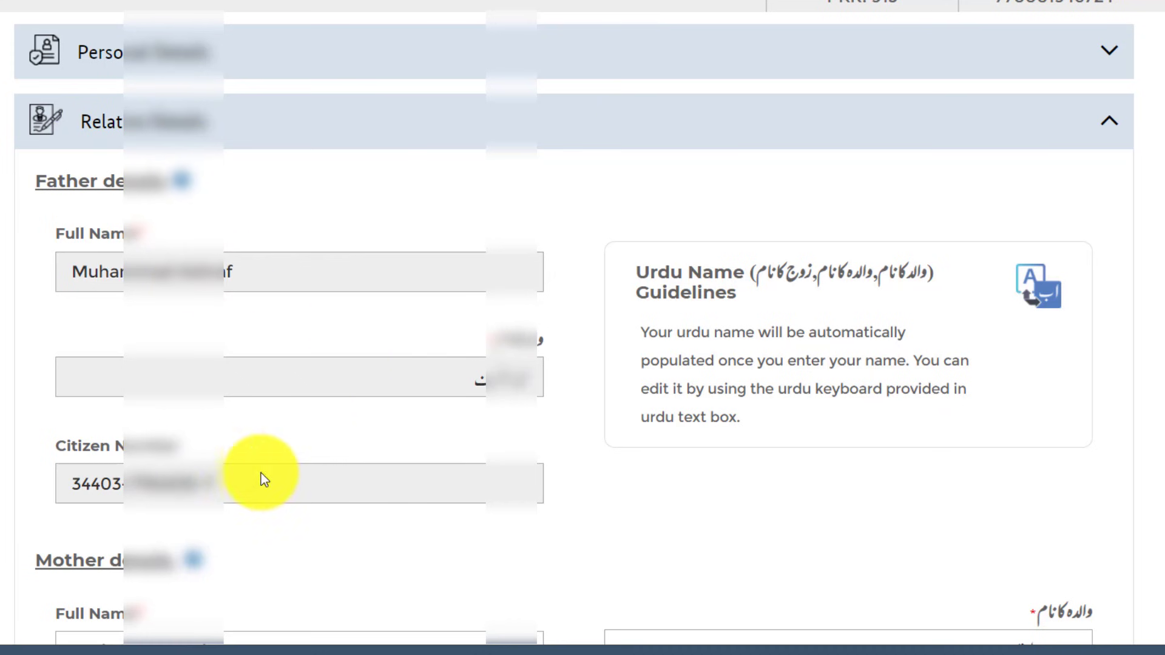
scroll(573, 327, down, 4)
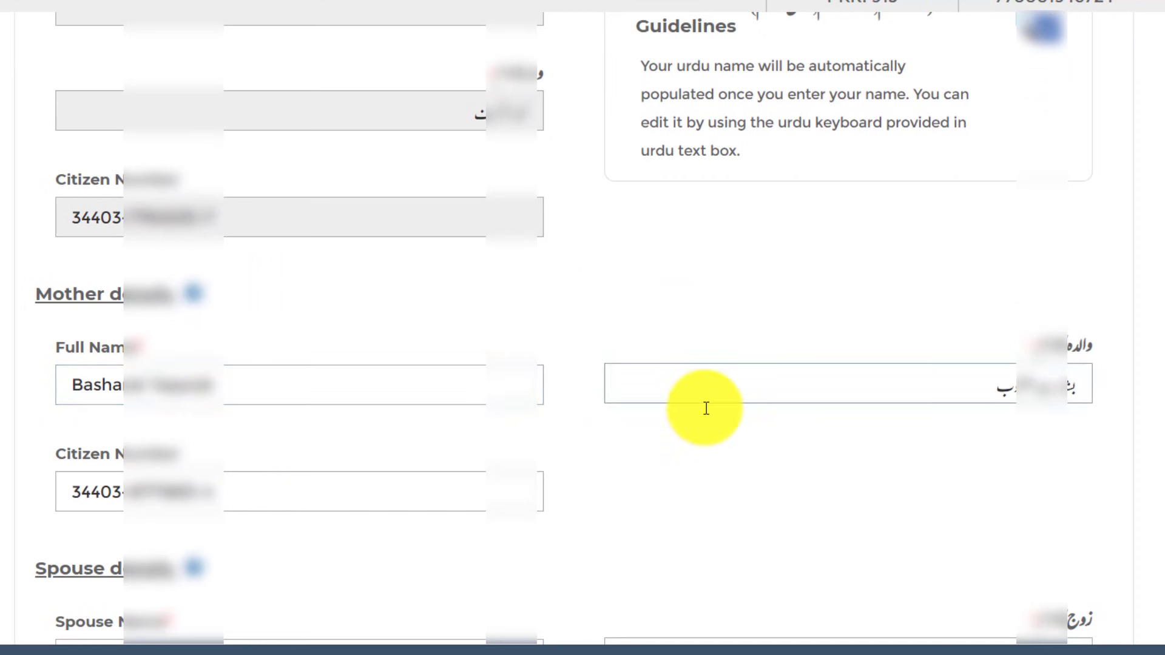
scroll(573, 328, down, 5)
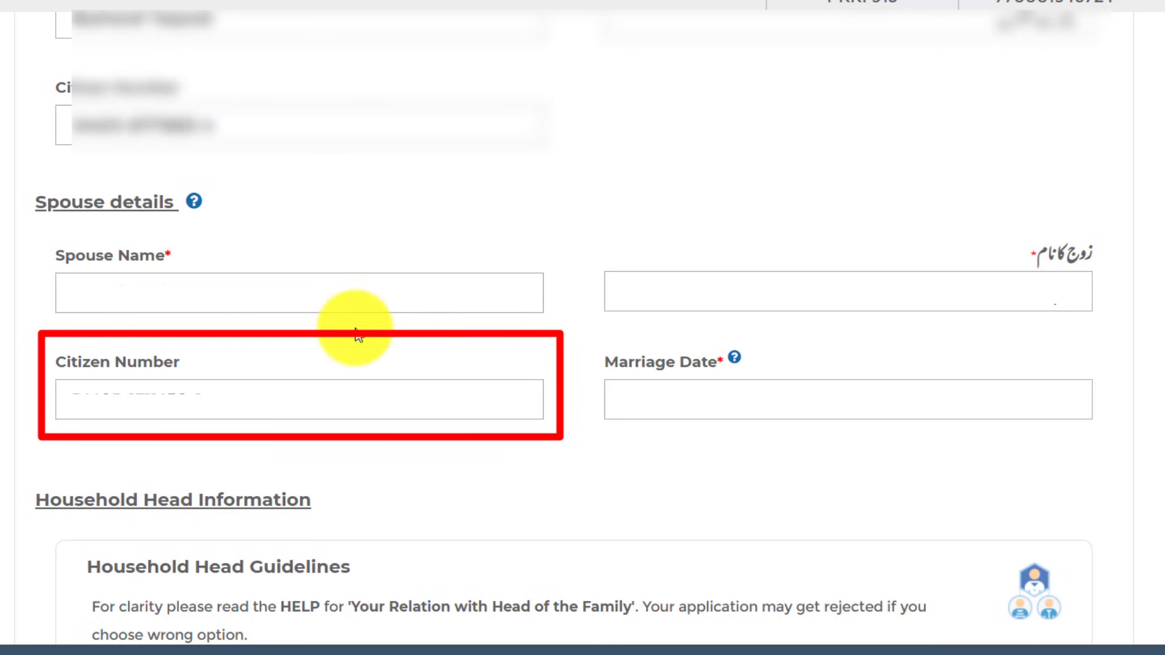
Pick 29 December 2018 as the spouse's marriage date in the date picker
click(690, 396)
click(792, 443)
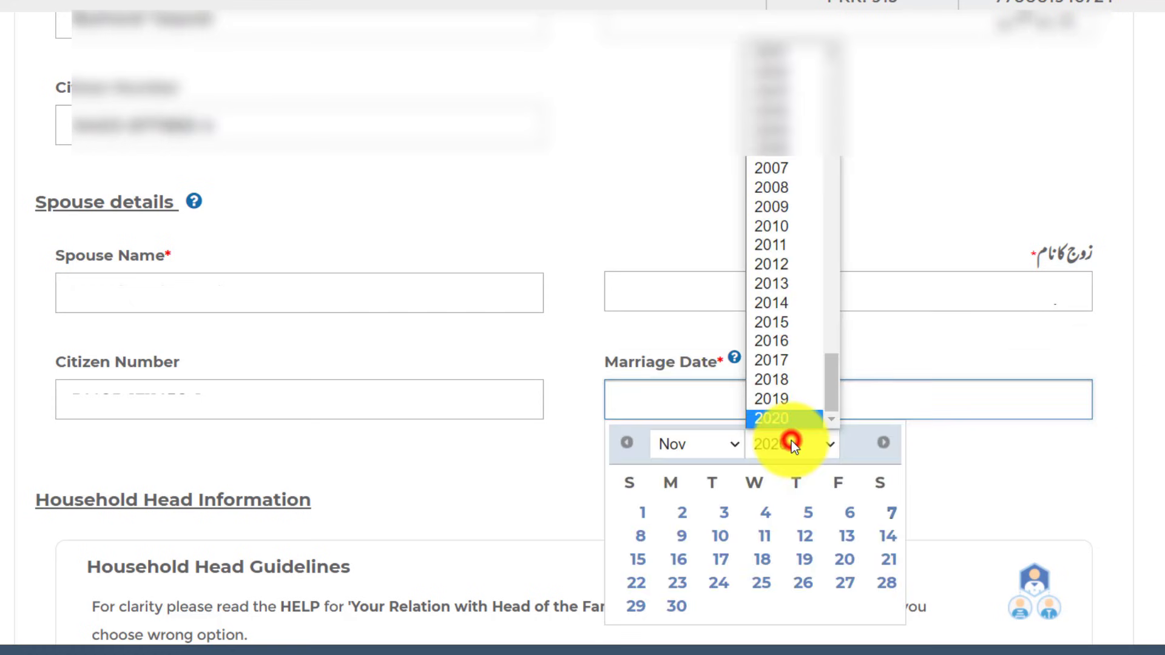
click(791, 384)
click(699, 439)
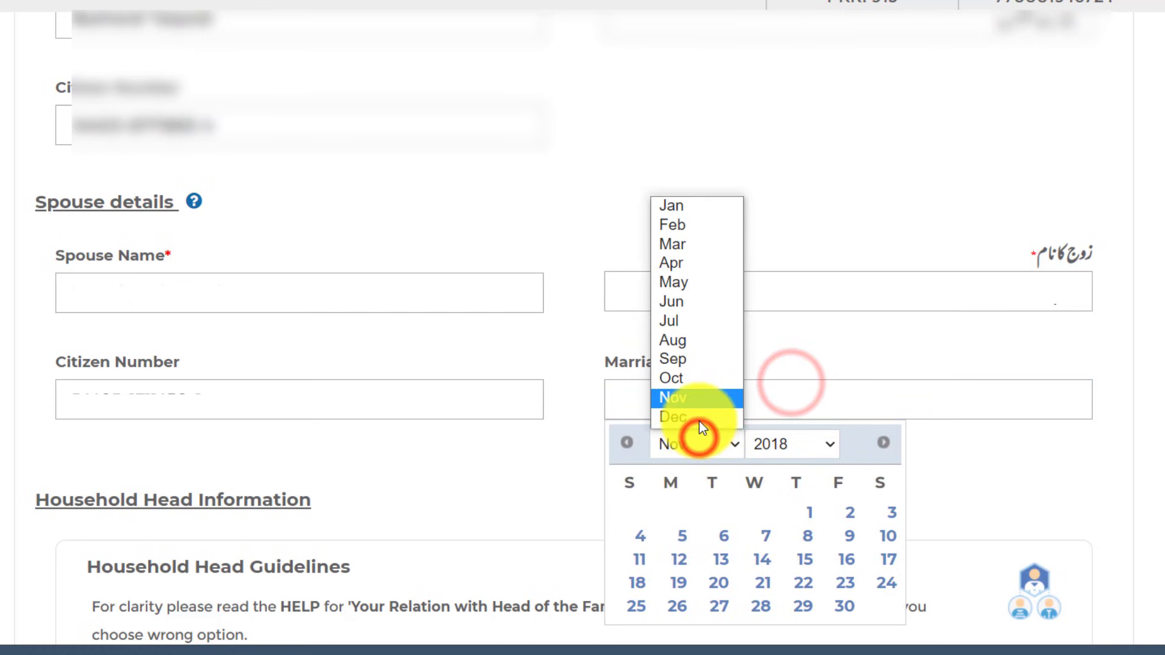
click(697, 415)
click(887, 606)
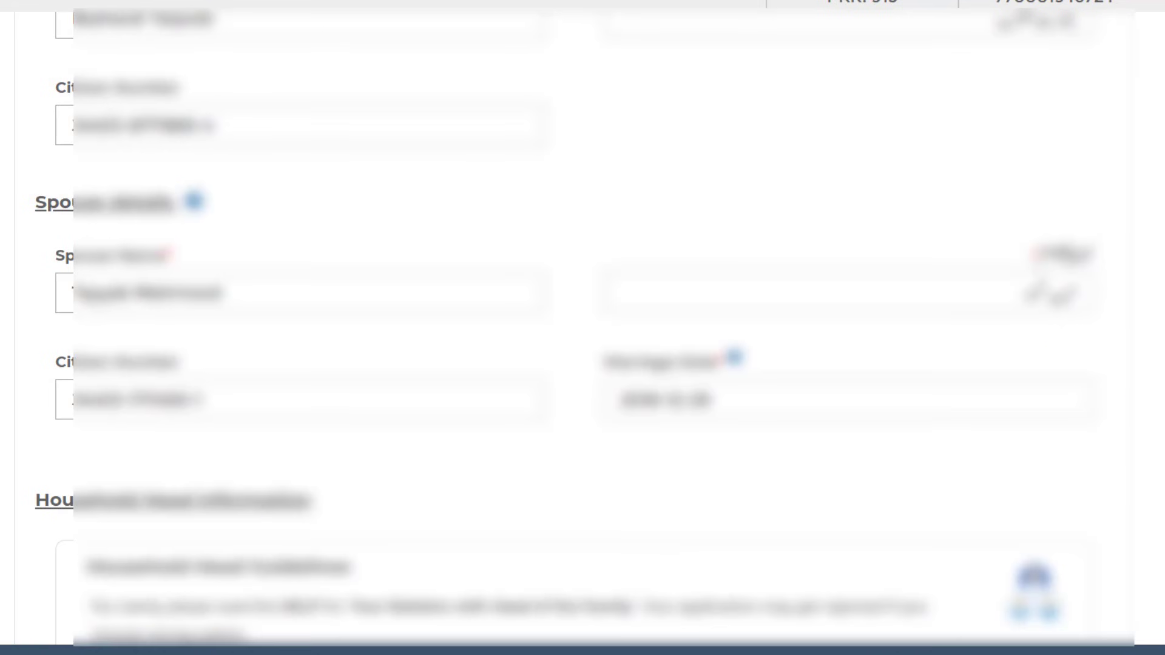
scroll(566, 327, down, 6)
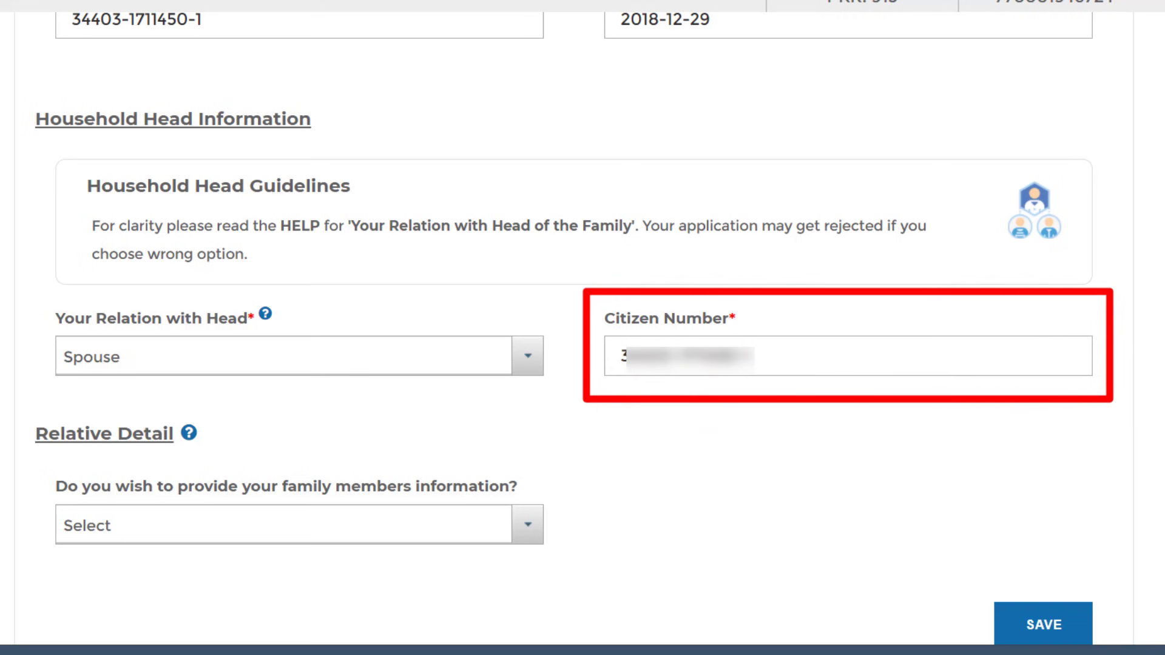
Change the family-members question from Yes to No and save the relation details
scroll(582, 328, down, 3)
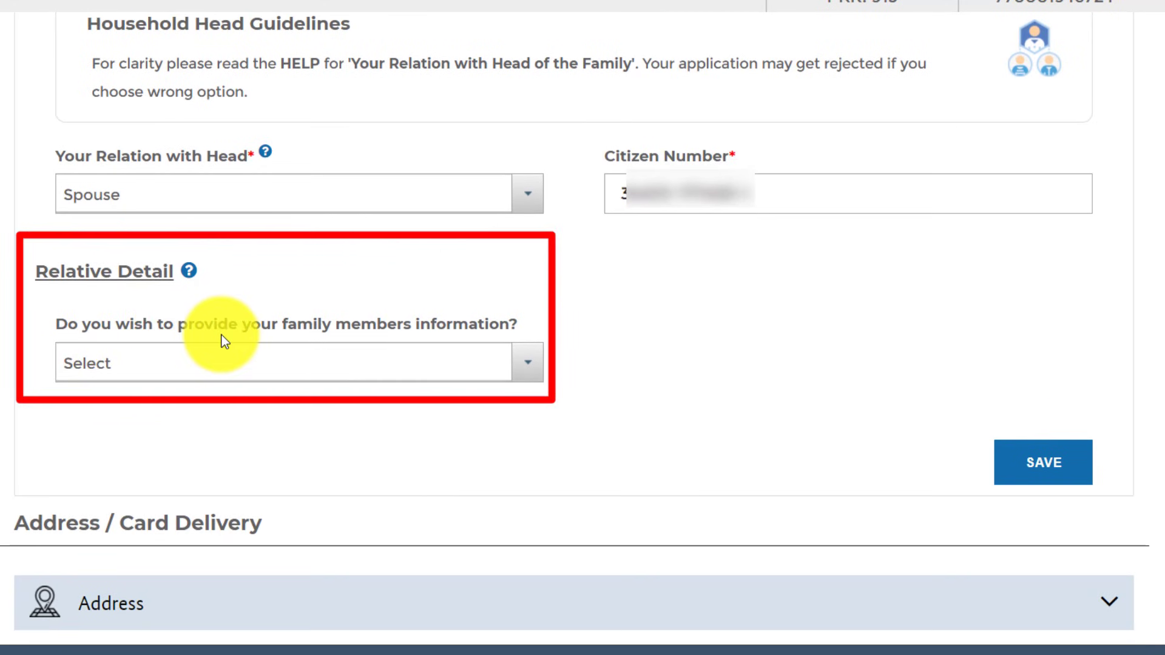
click(299, 359)
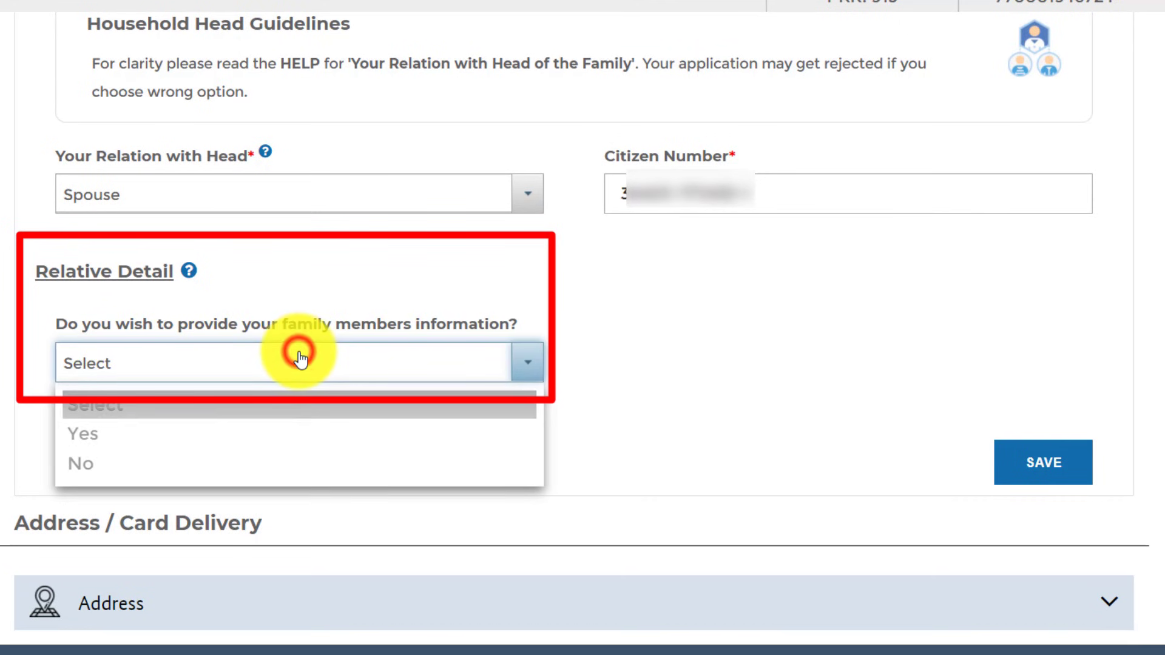
click(271, 434)
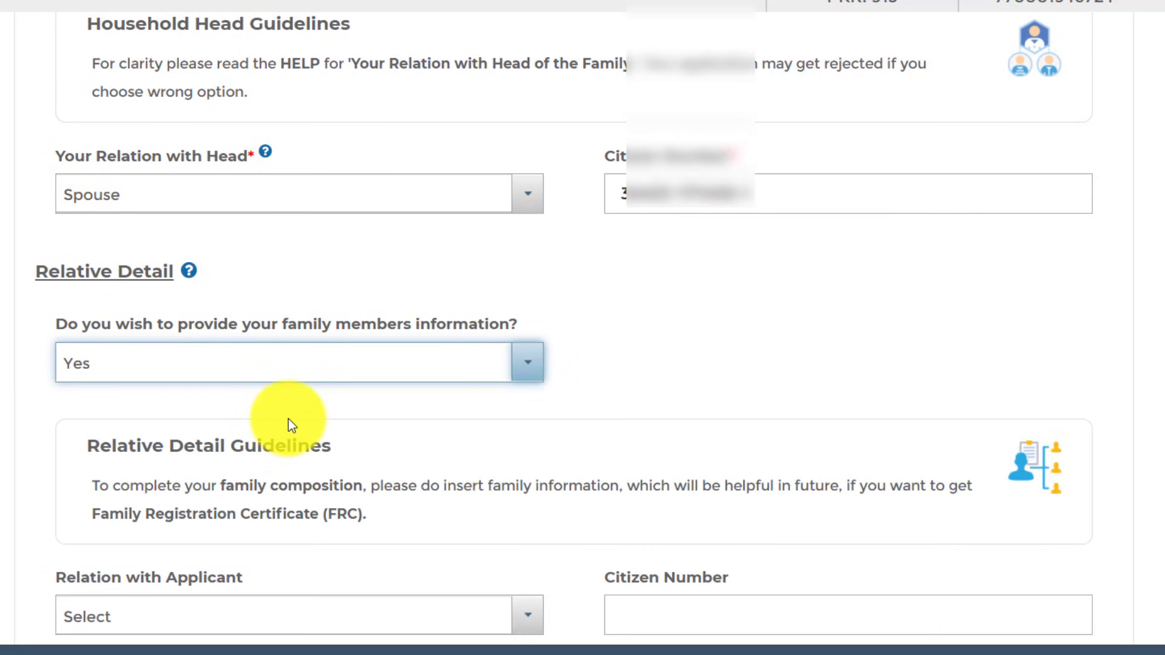
scroll(289, 424, down, 3)
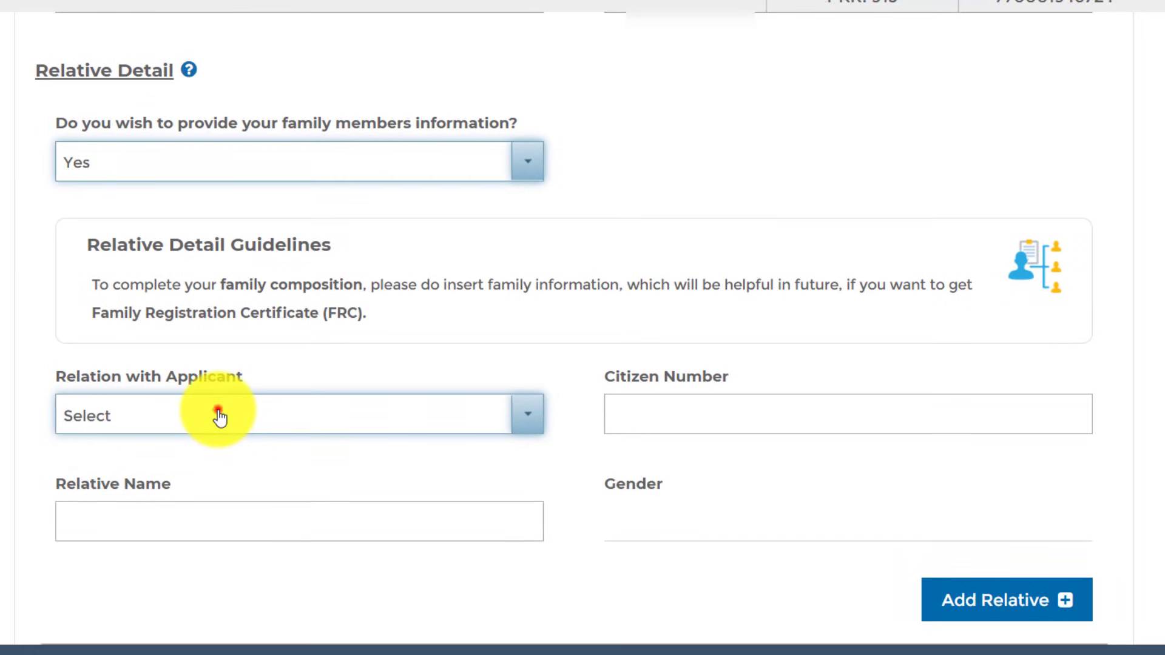
click(221, 415)
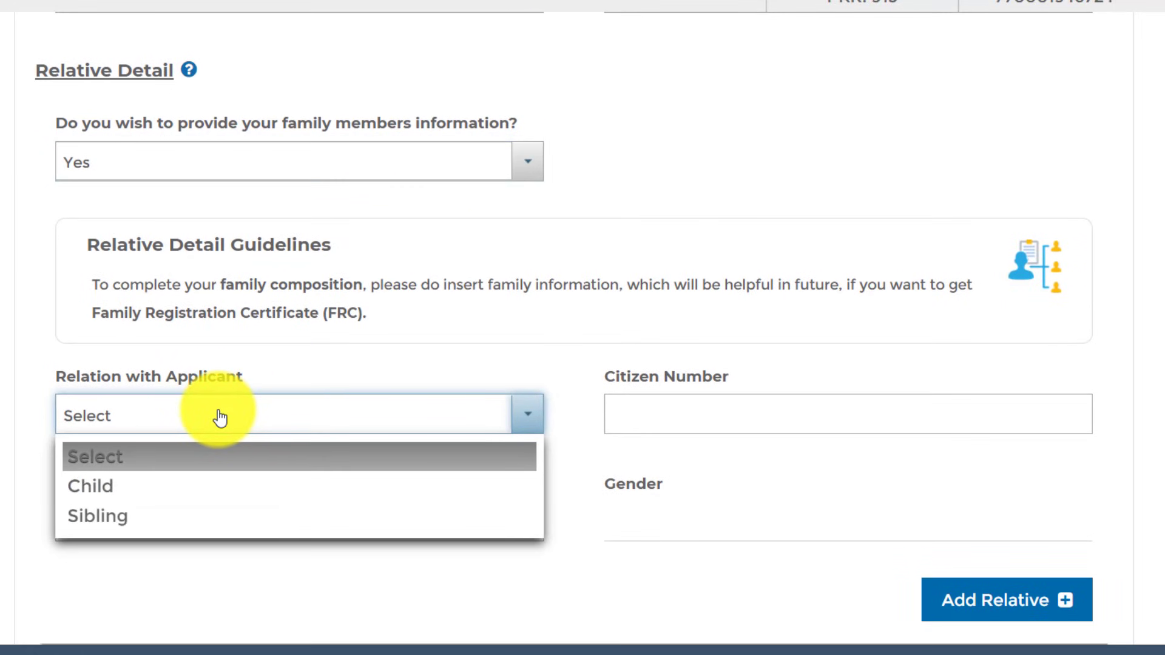
click(221, 174)
click(185, 267)
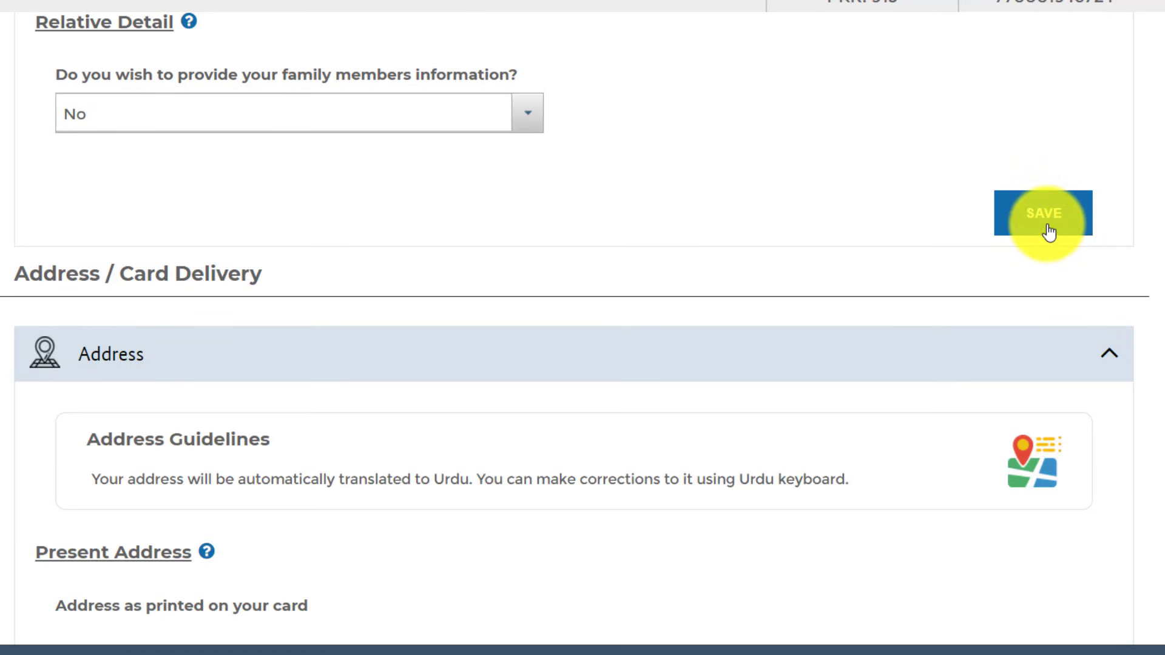
click(1046, 217)
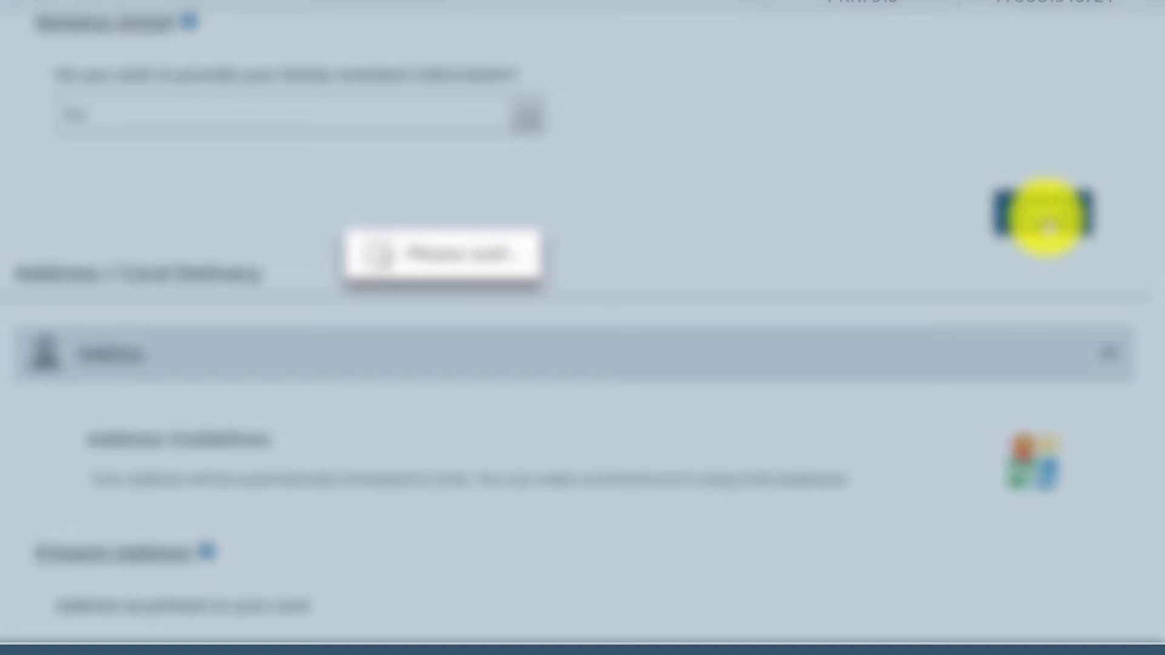
Fill the present and permanent Additional Address fields with the saved Village suggestion
scroll(1043, 217, up, 8)
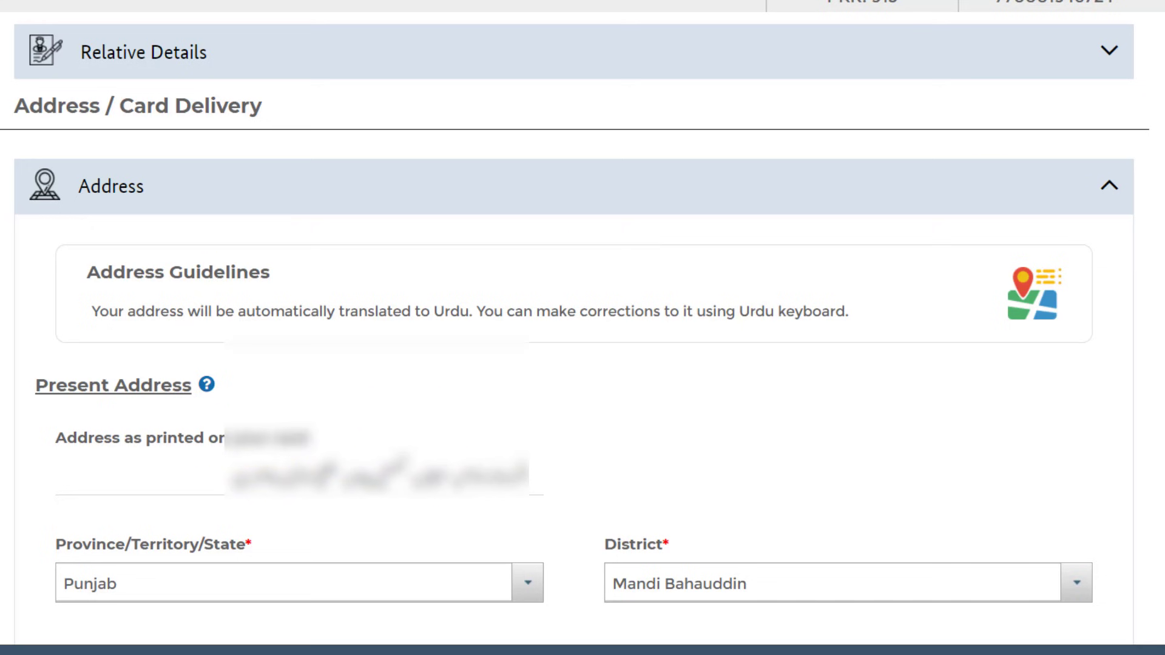
scroll(575, 327, down, 3)
scroll(576, 328, down, 3)
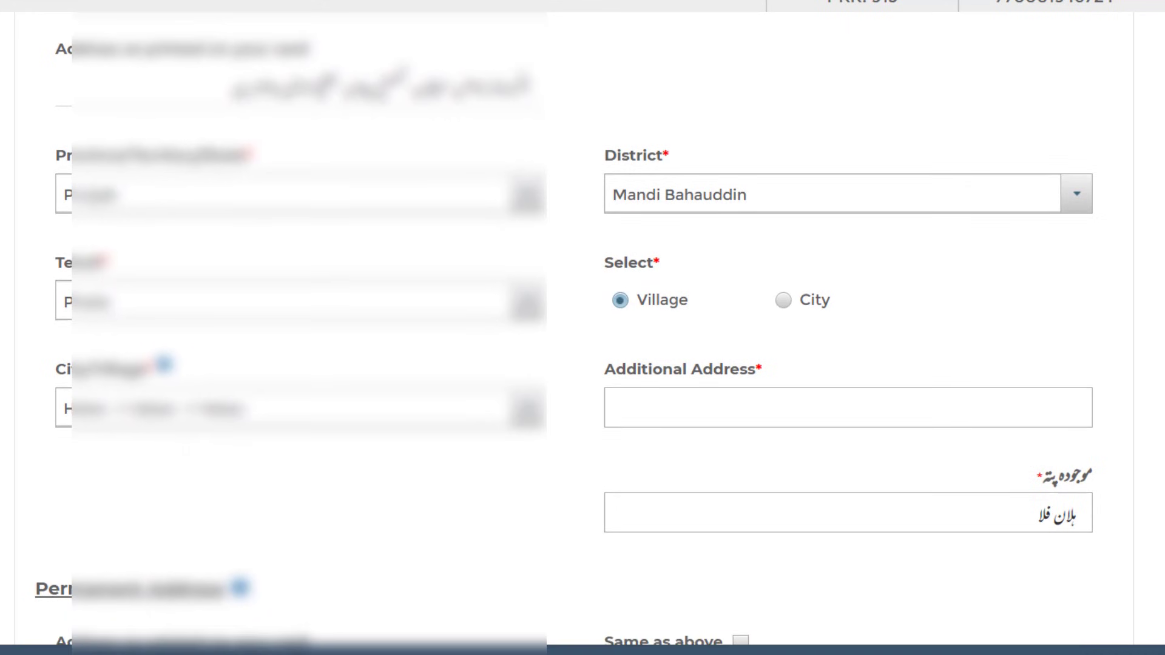
scroll(576, 328, up, 1)
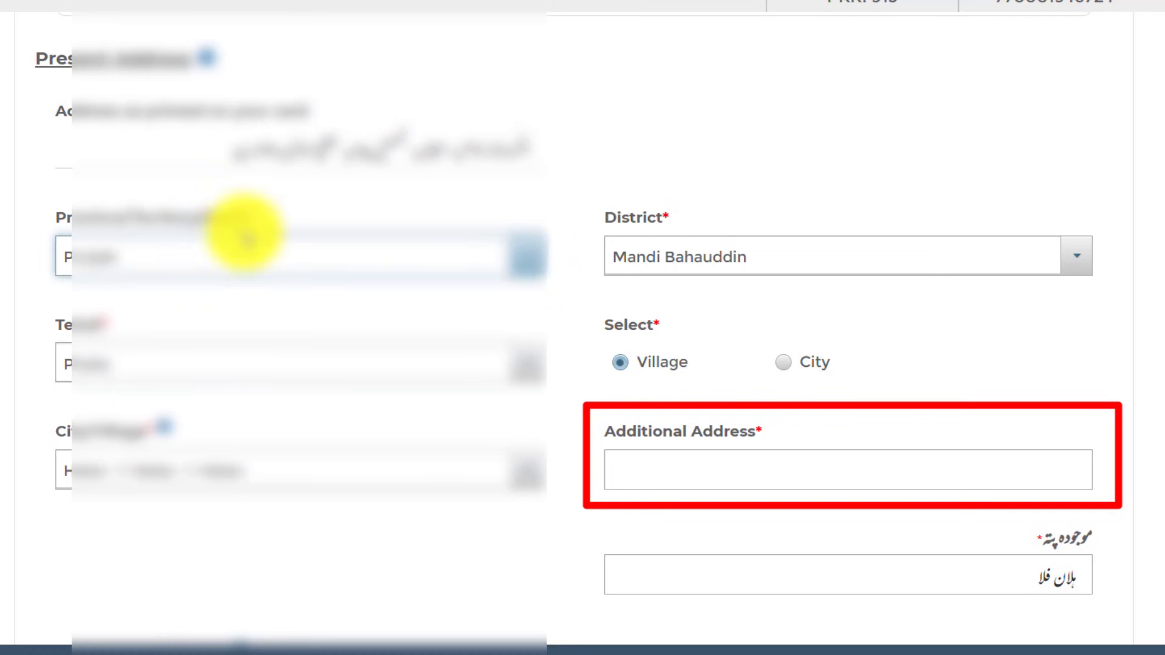
click(703, 476)
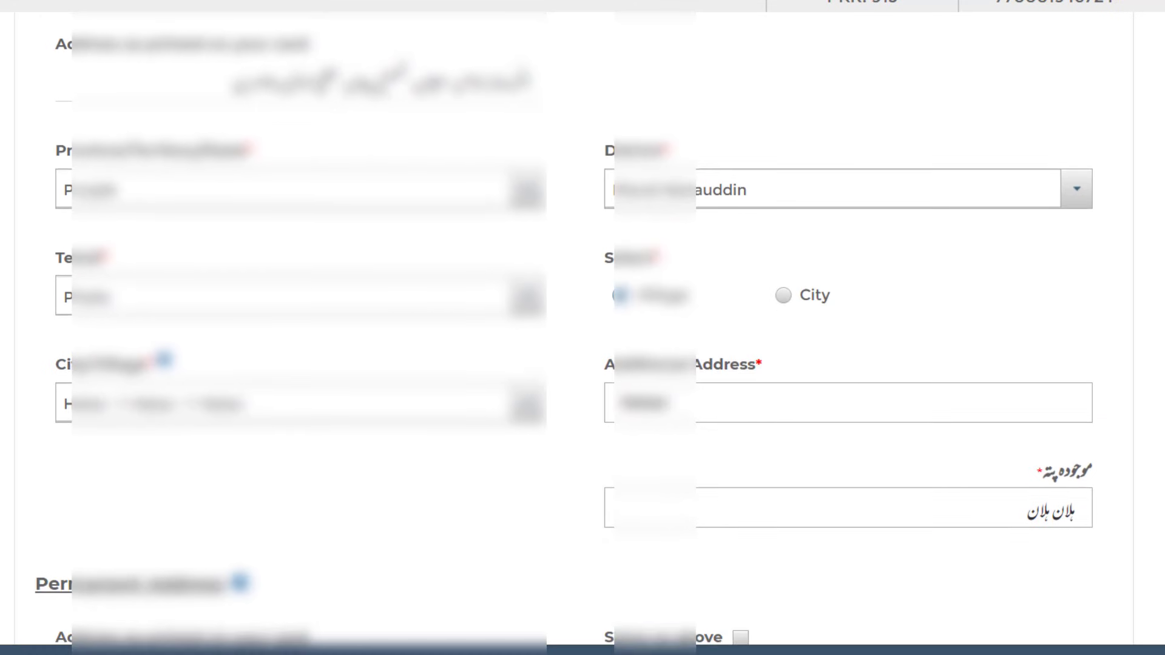
scroll(565, 328, down, 8)
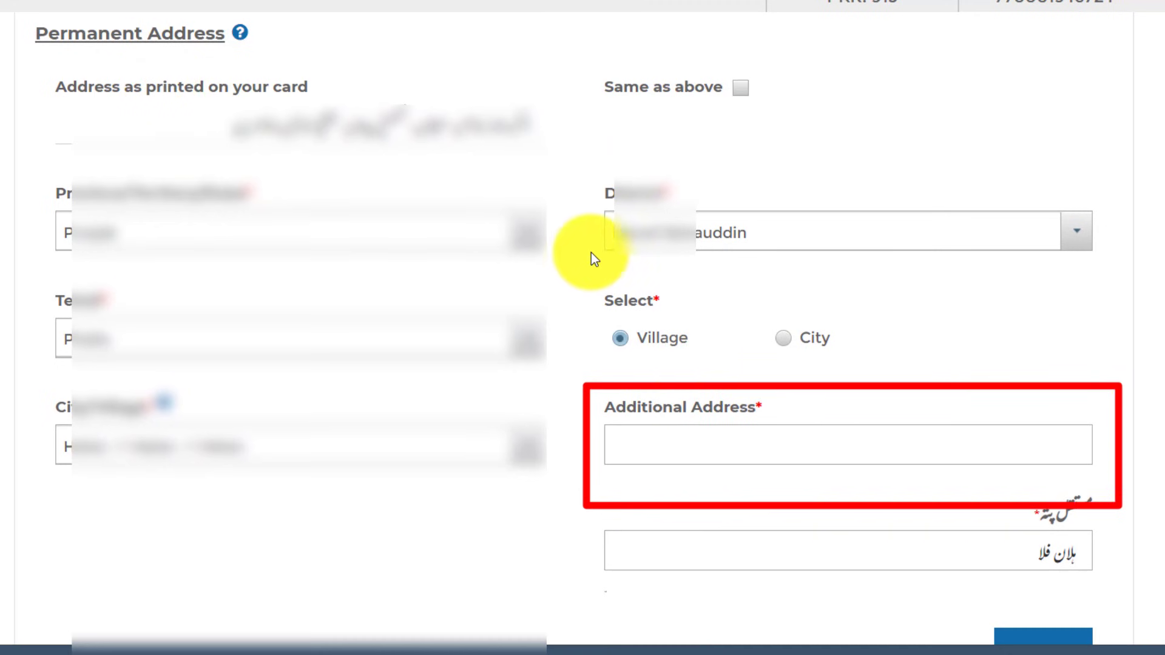
click(668, 444)
click(632, 491)
scroll(850, 461, down, 3)
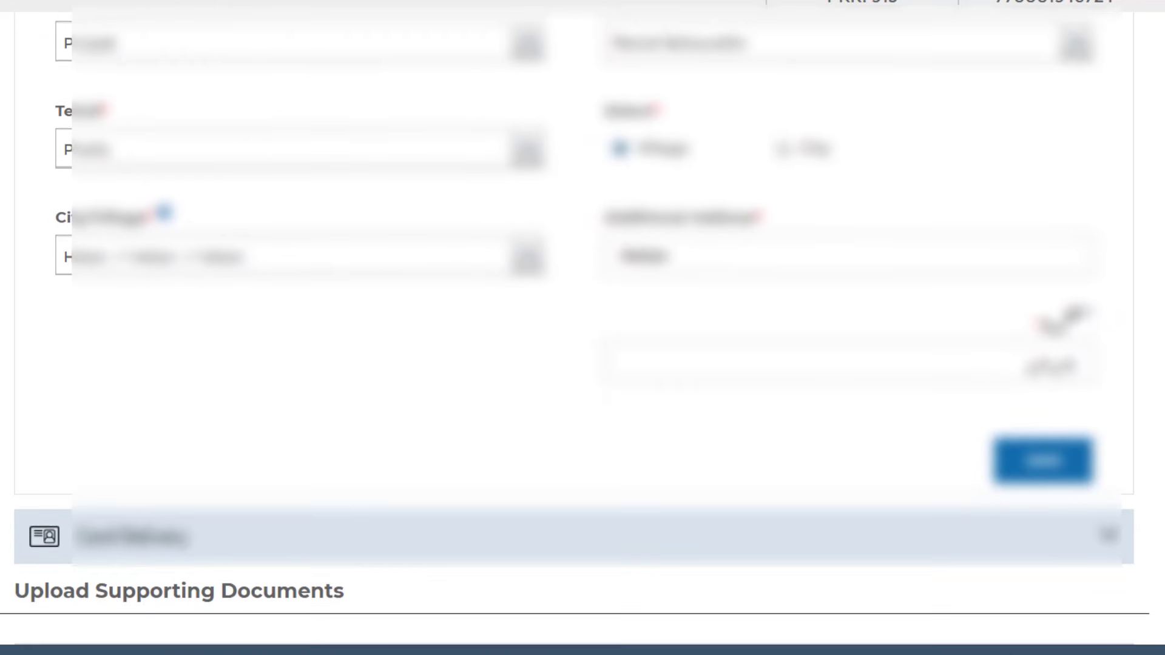
Save the address details and enter the applicant's mobile number under Card Delivery
click(1036, 446)
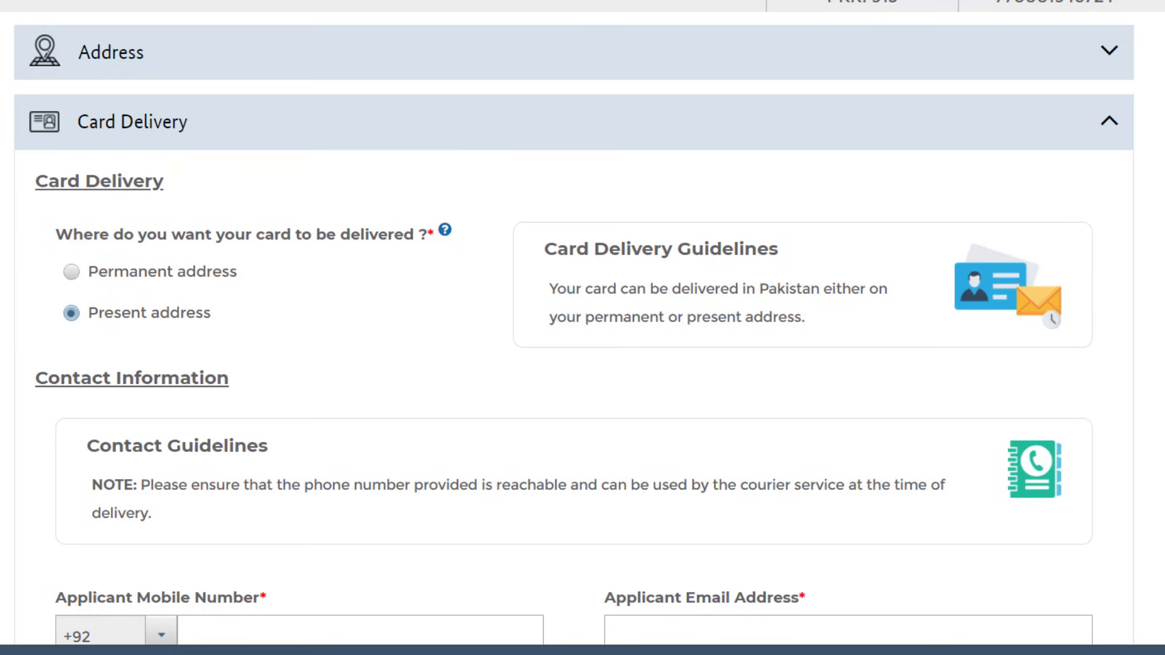
scroll(583, 328, down, 5)
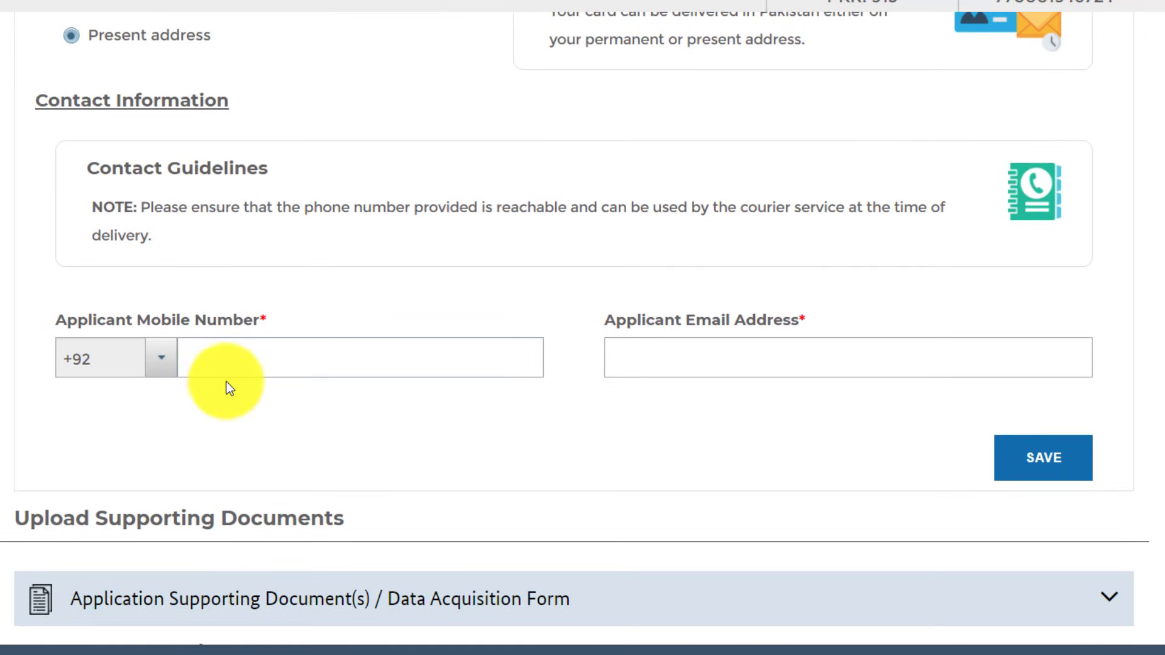
click(203, 356)
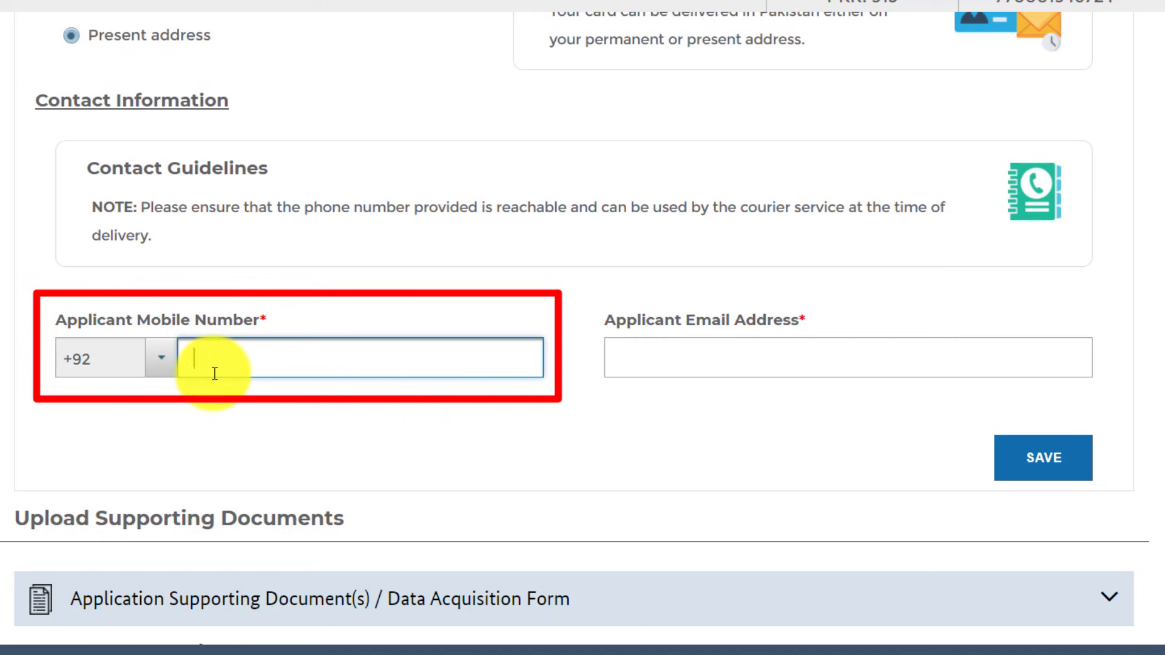
text(34)
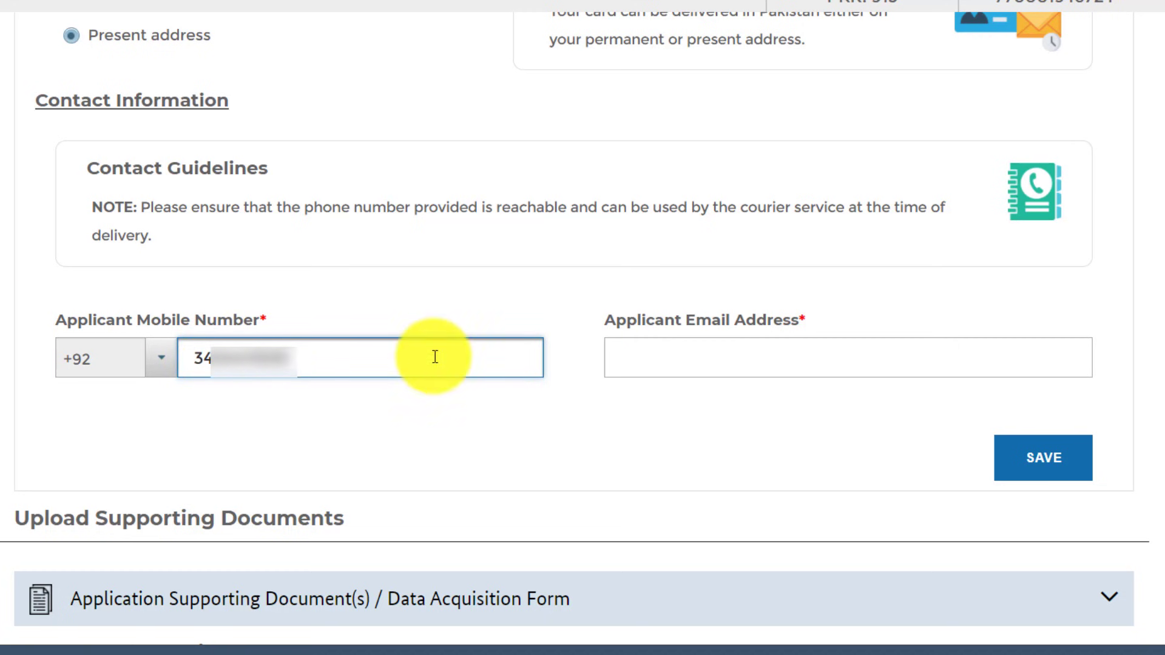
Fill in the applicant's e-mail from autofill and save the card delivery details
click(710, 356)
click(707, 400)
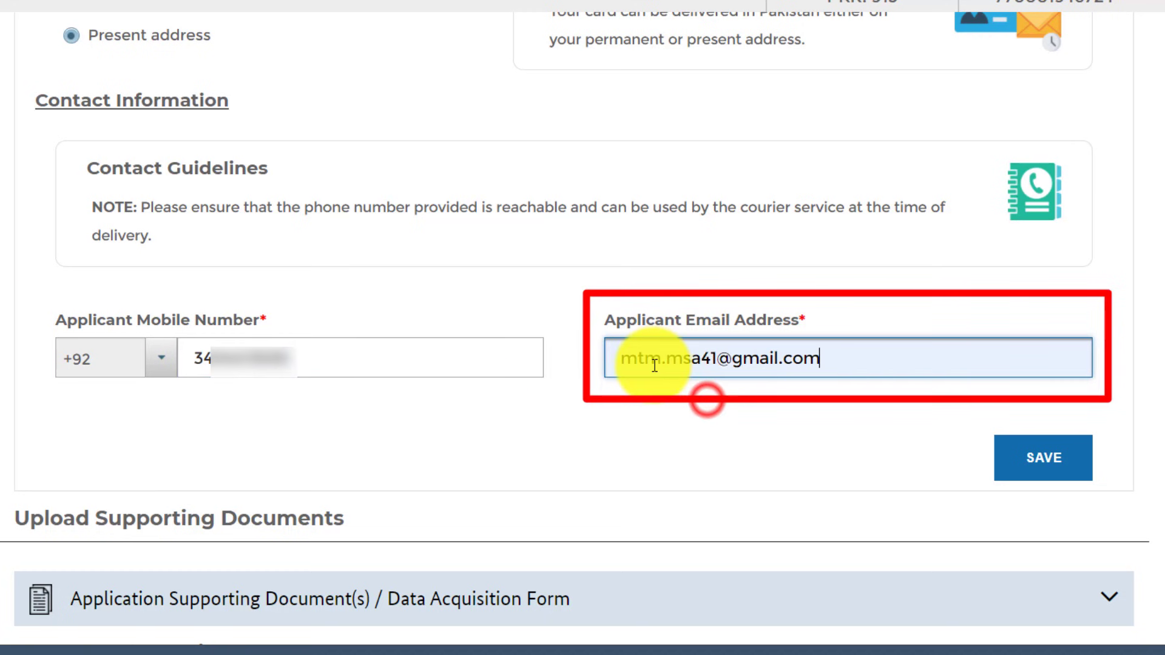
click(1036, 451)
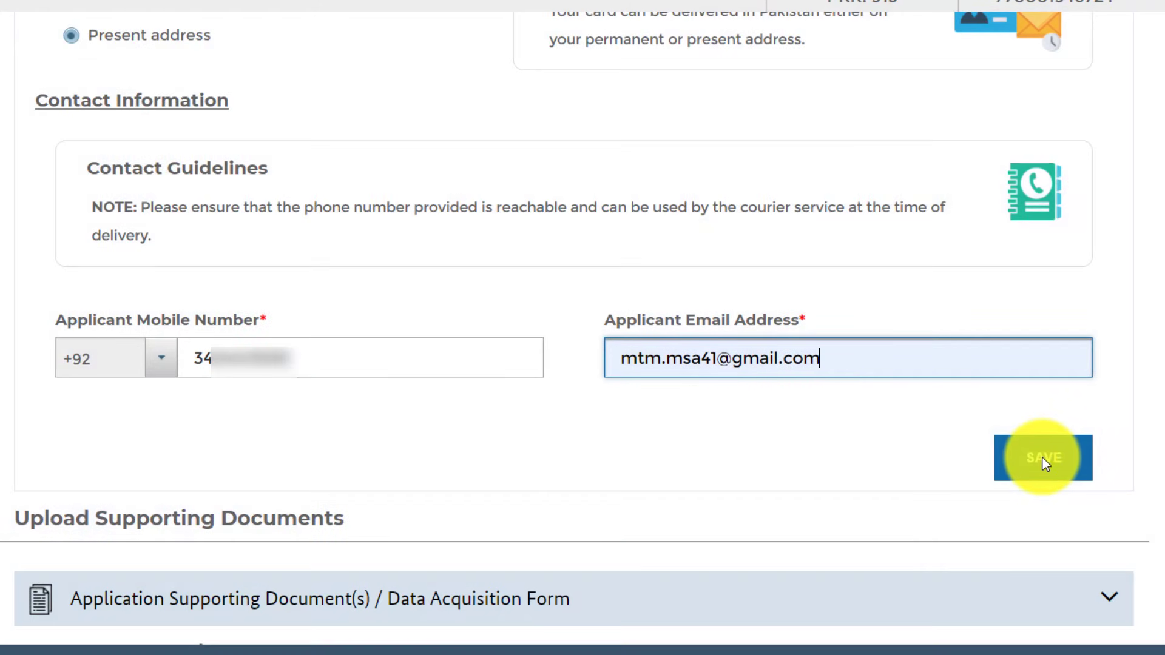
click(1043, 458)
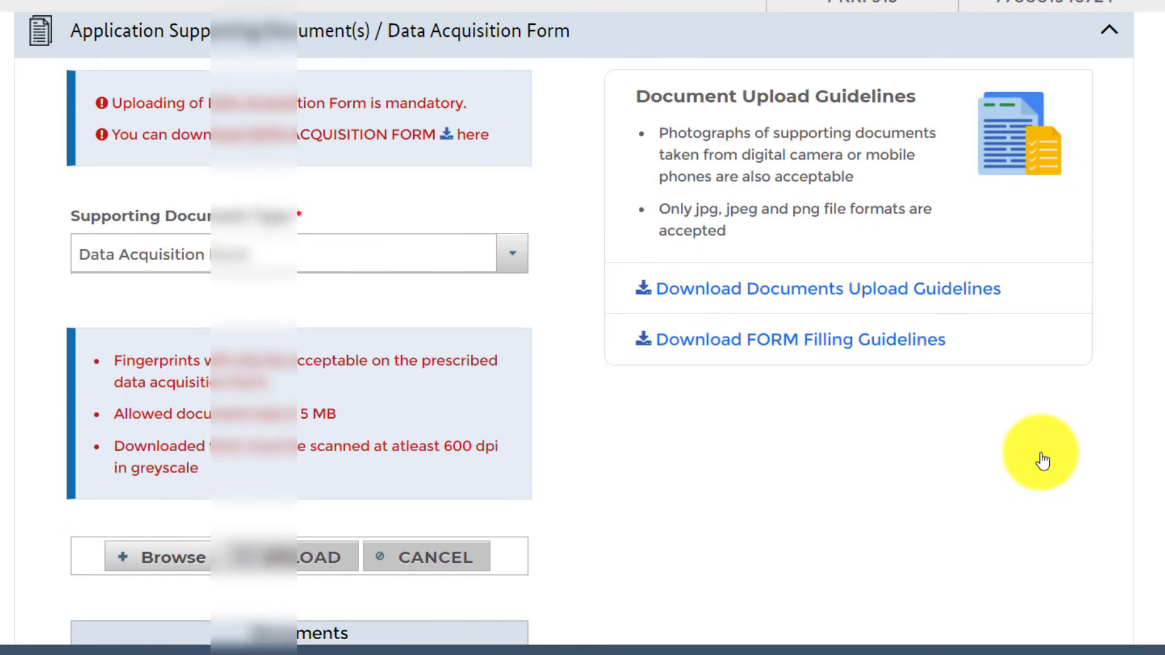
Download the blank Data Acquisition Form (attesterForm (1).pdf) and dismiss the download shelf
scroll(1043, 461, up, 3)
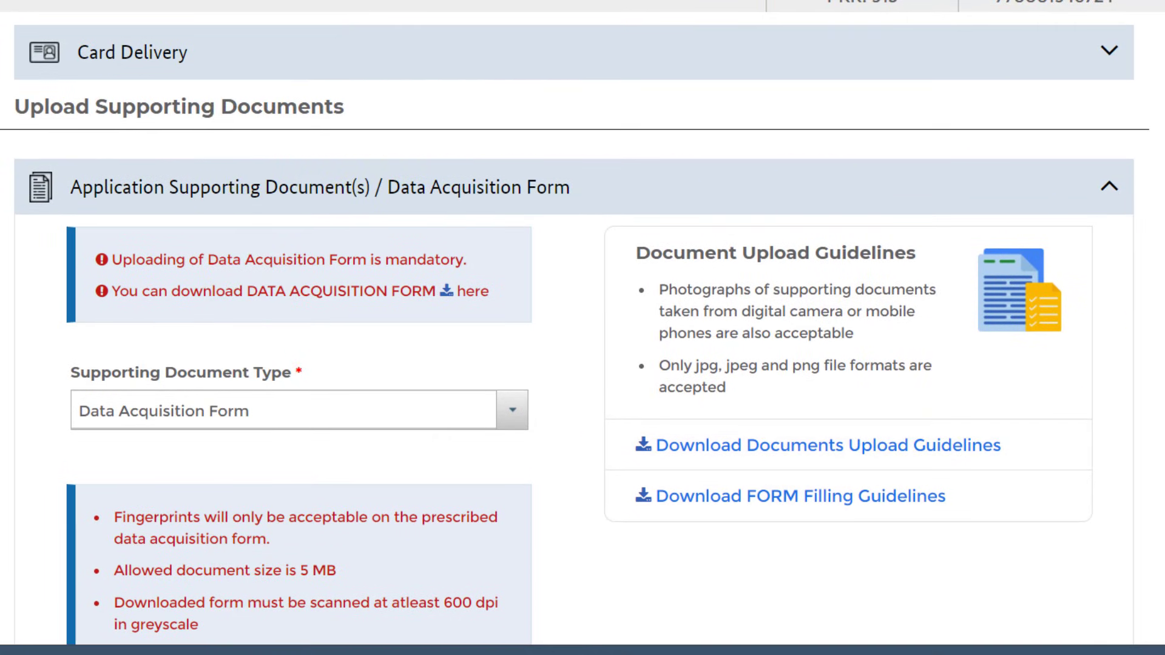
scroll(575, 328, down, 3)
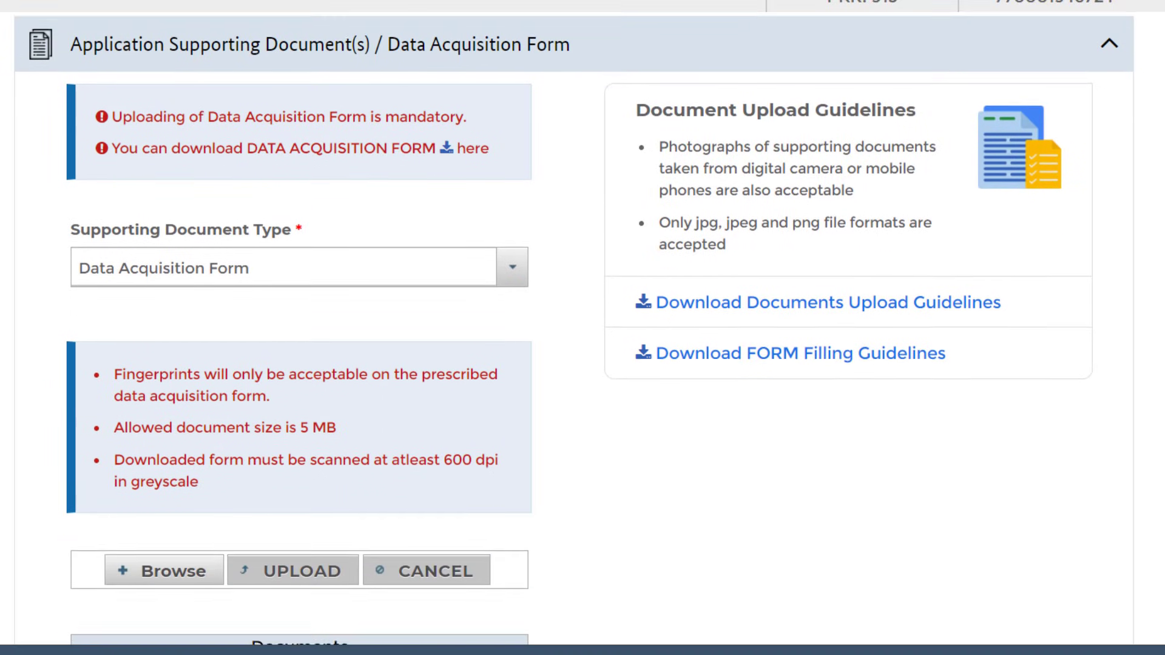
scroll(575, 328, down, 1)
scroll(575, 328, up, 1)
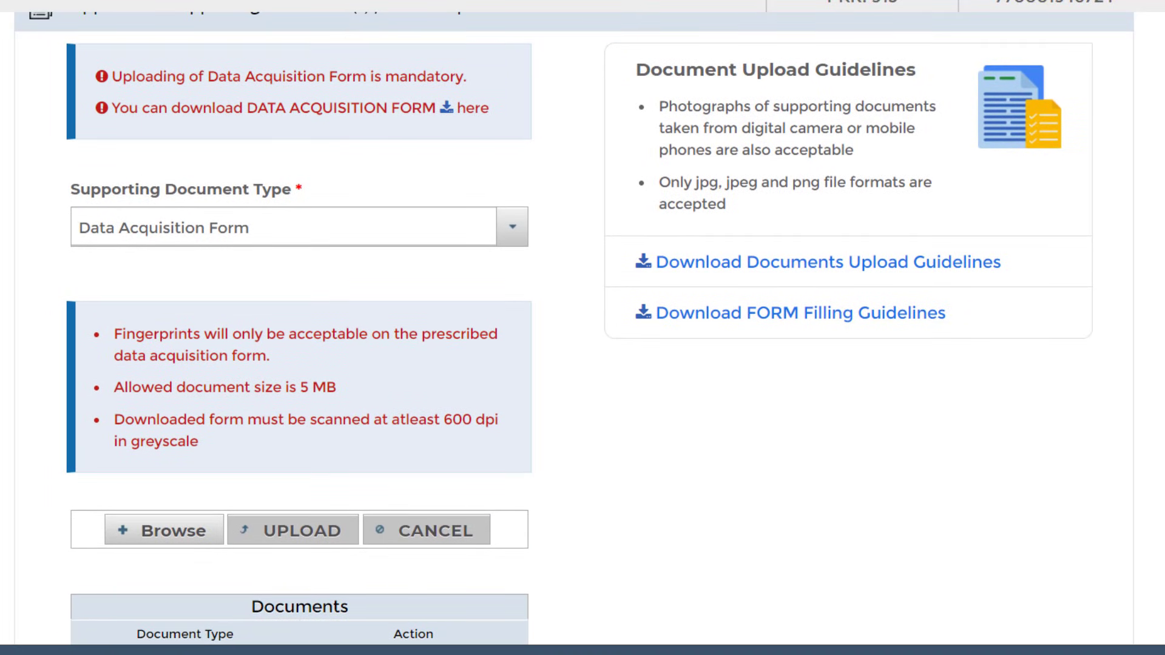
scroll(507, 455, up, 1)
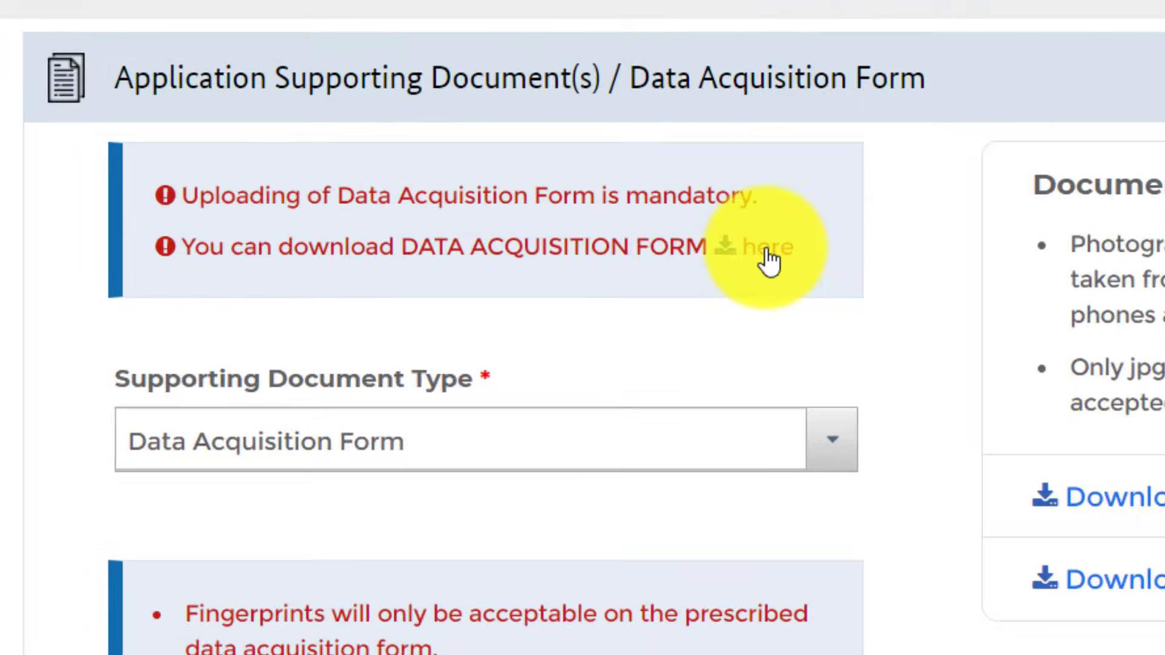
click(472, 157)
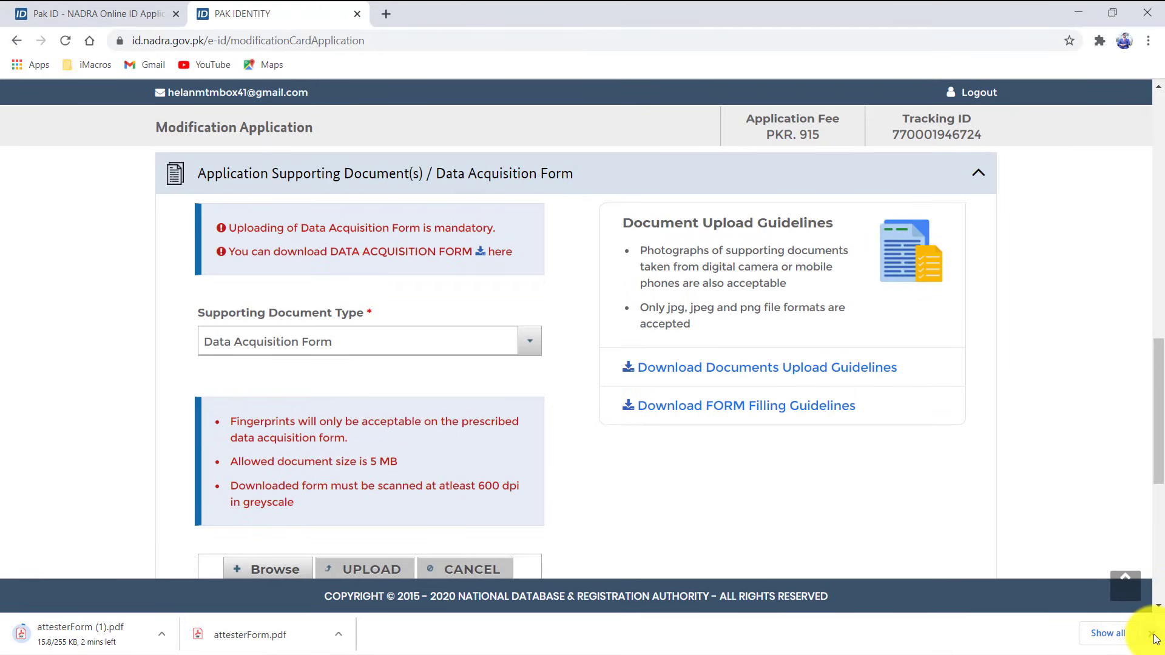
click(1154, 631)
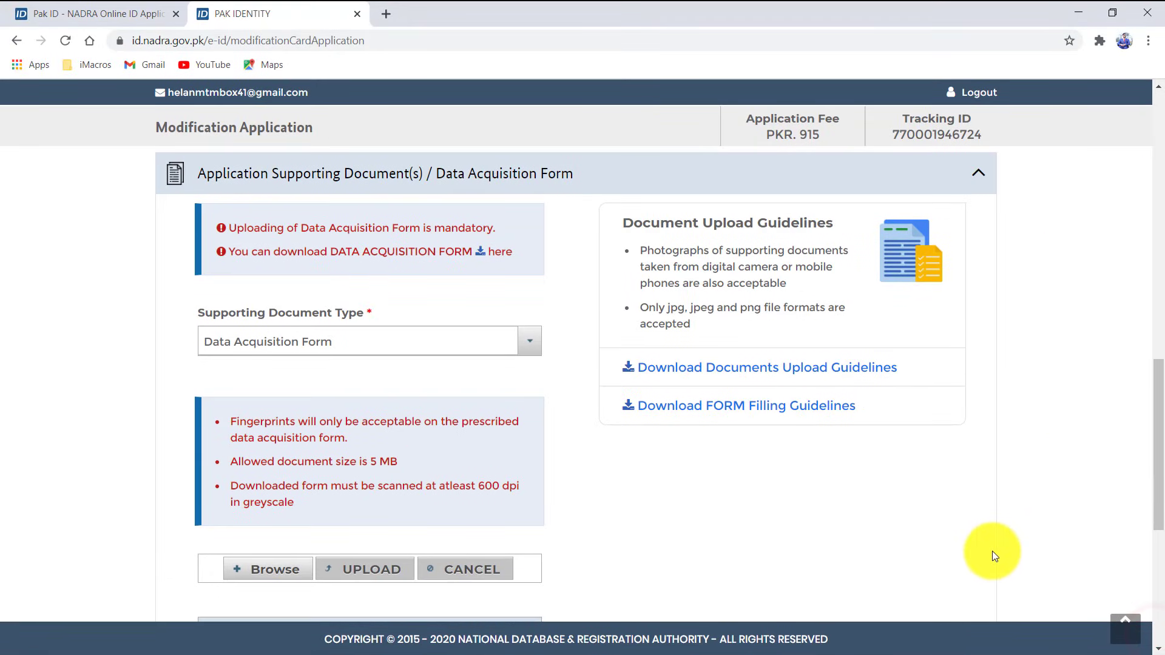
Log out of Pak-Identity and scroll attesterForm.jpg in Photos down to sections 6–8
click(968, 94)
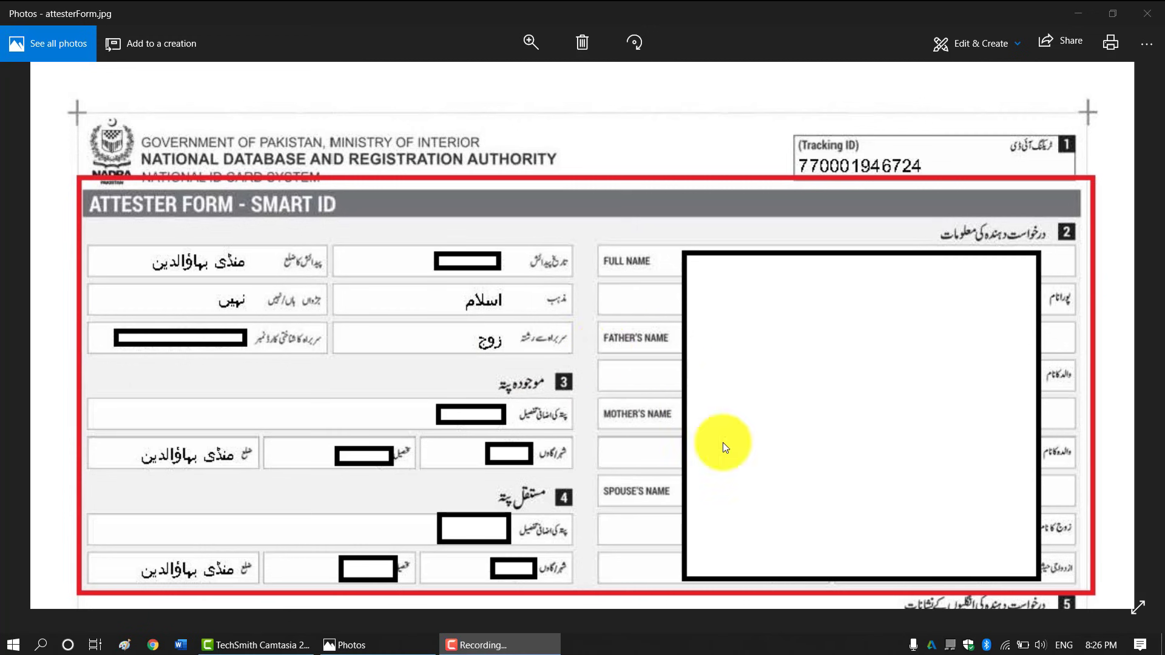
scroll(727, 483, down, 2)
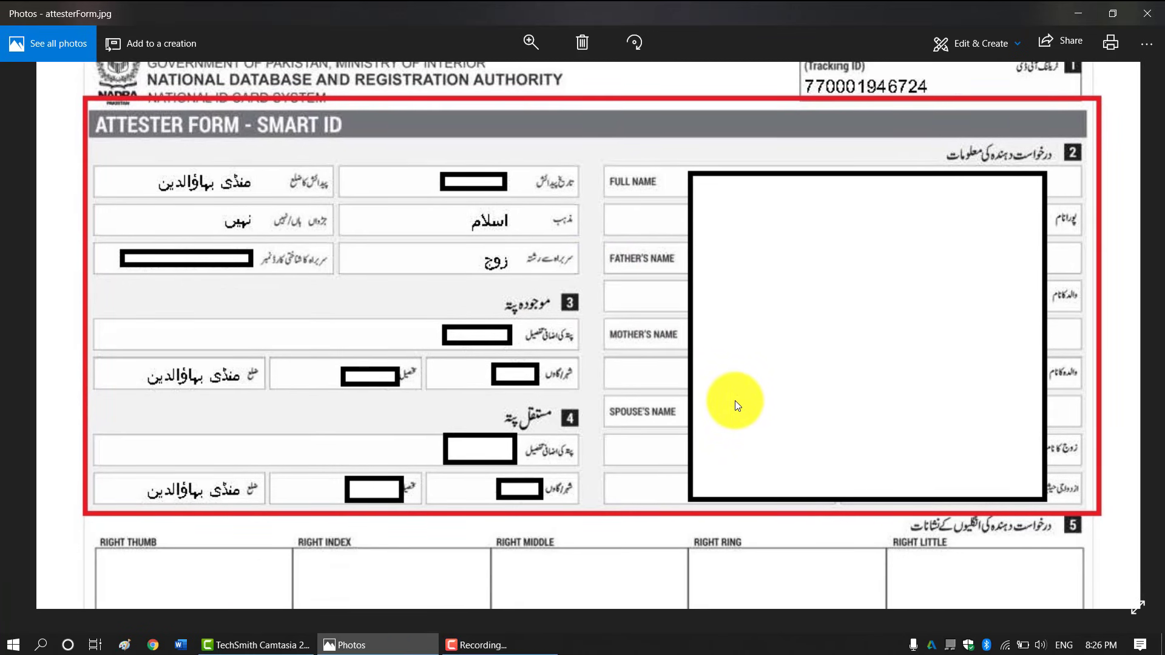
scroll(722, 513, down, 8)
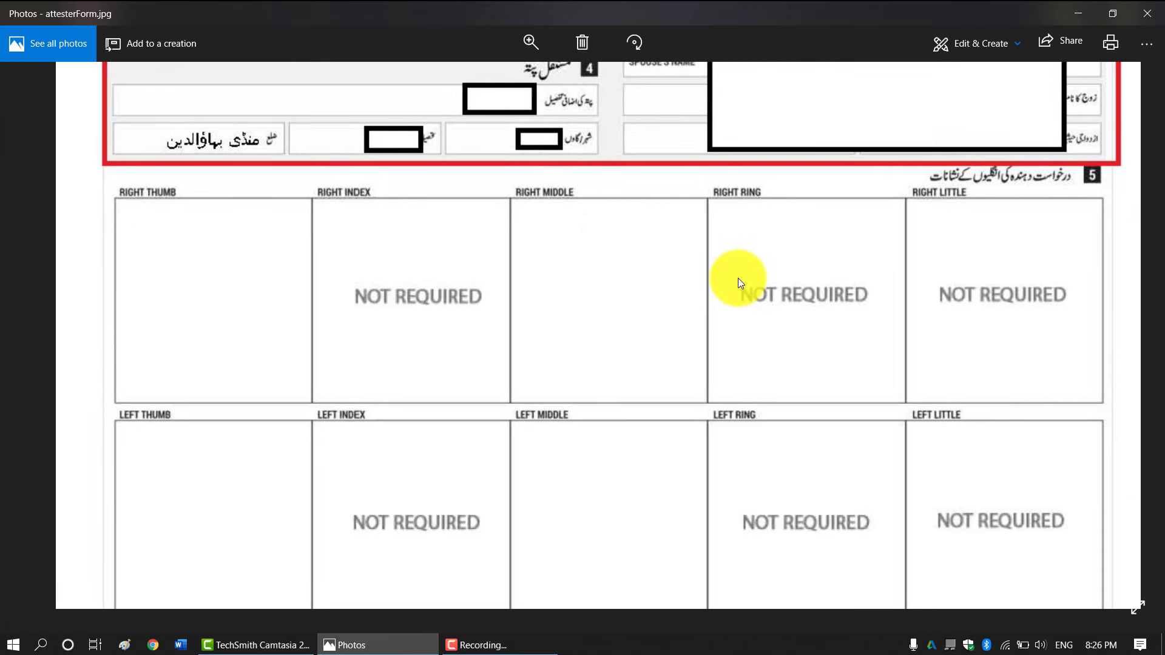
scroll(728, 425, down, 2)
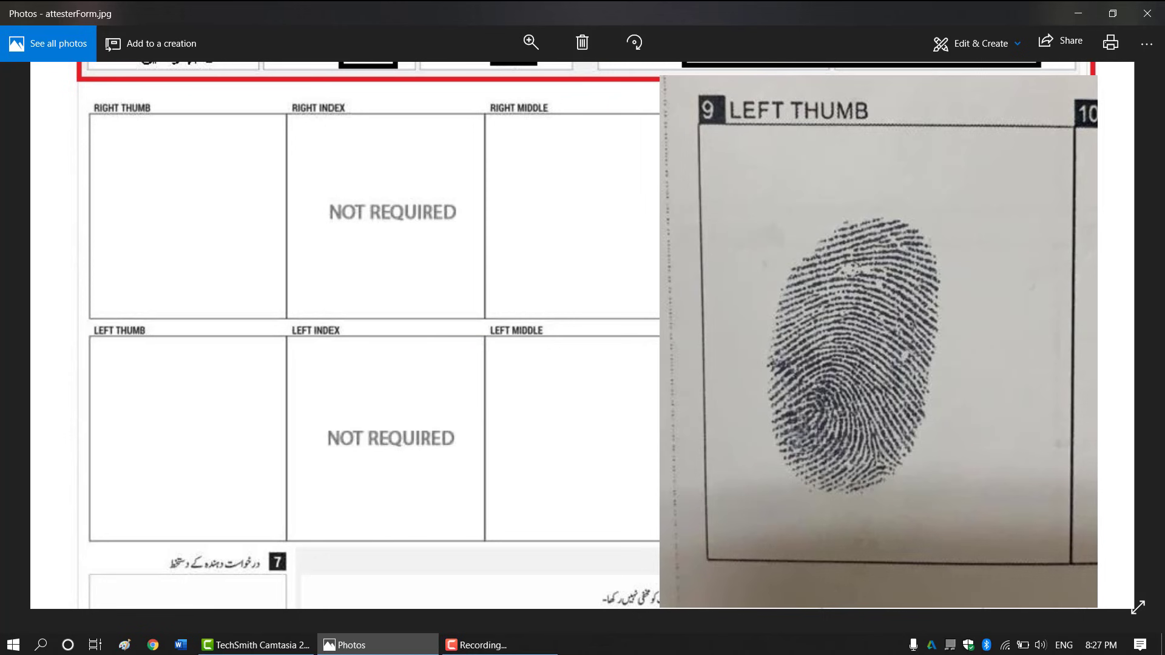
scroll(346, 334, down, 7)
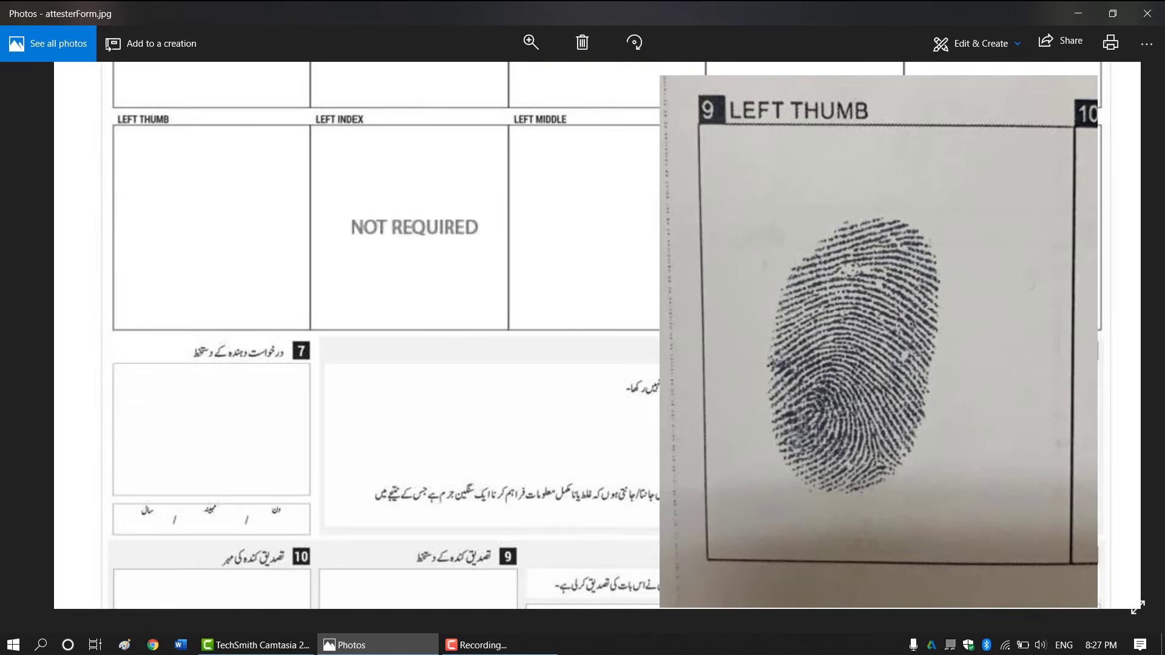
drag(789, 206, 744, 166)
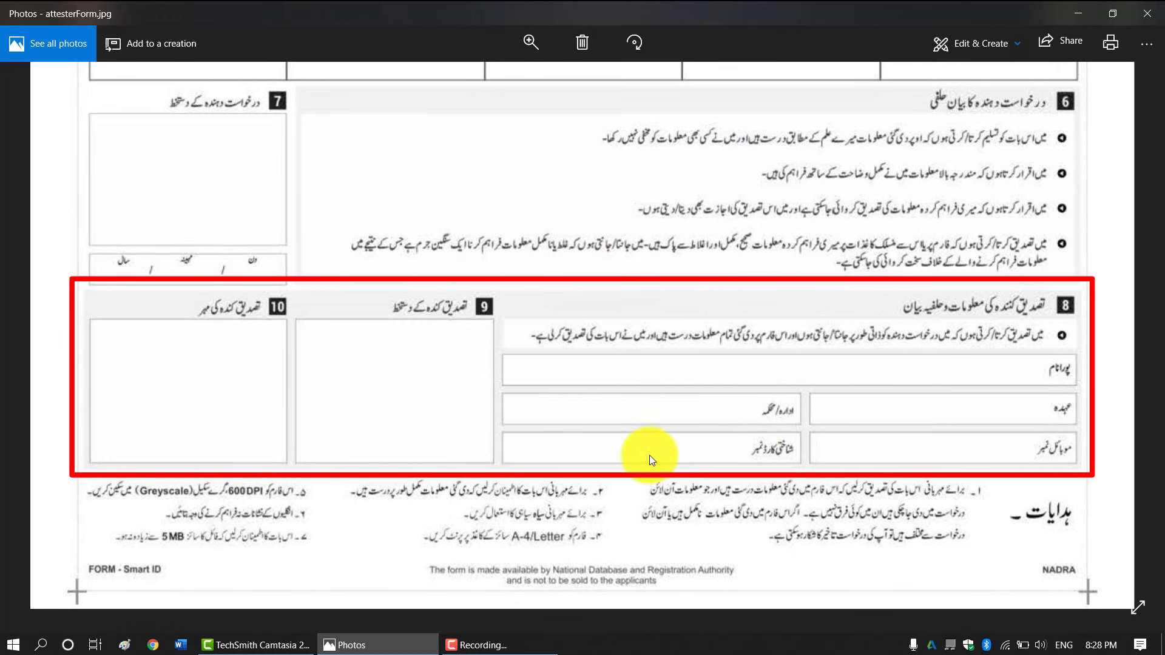
Scroll through the bottom of attesterForm.jpg to finish reviewing the form
scroll(651, 358, up, 1)
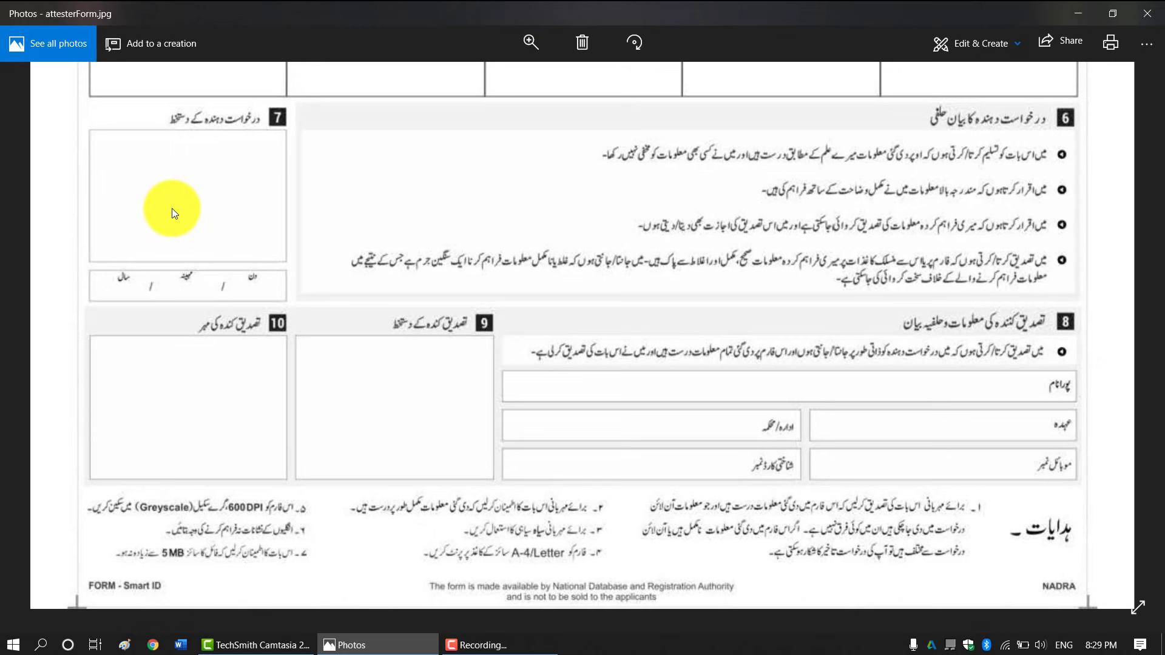
scroll(409, 399, down, 1)
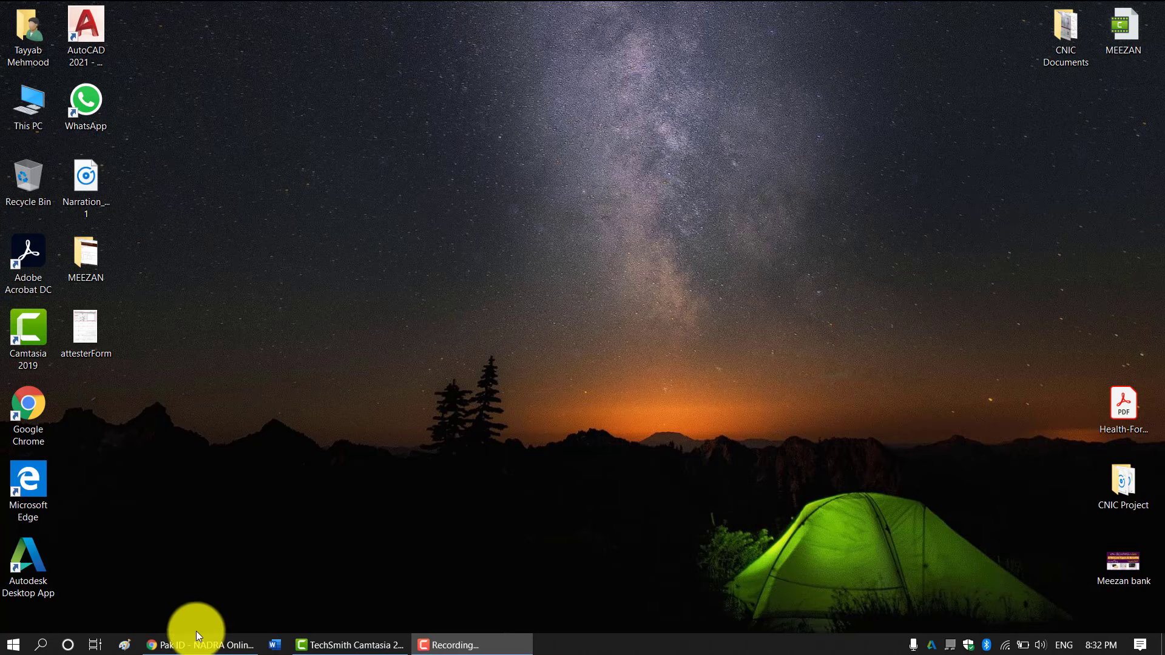
Restore Chrome, log in with the existing Pak-Identity account and accept the terms
click(188, 647)
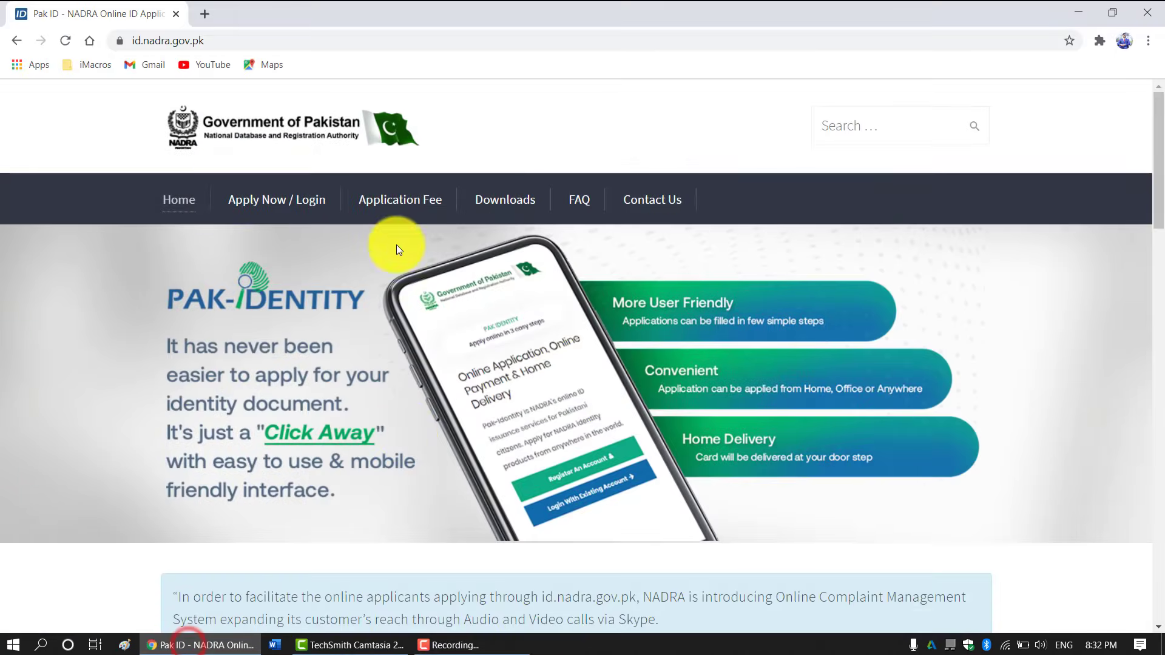
click(291, 212)
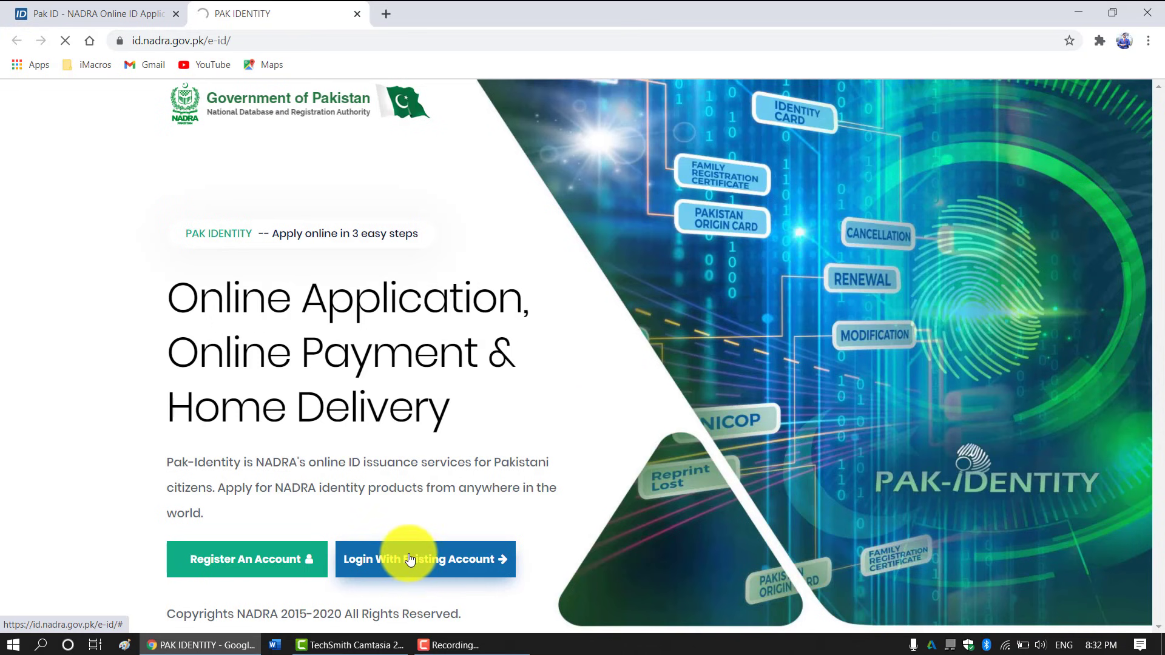
click(410, 559)
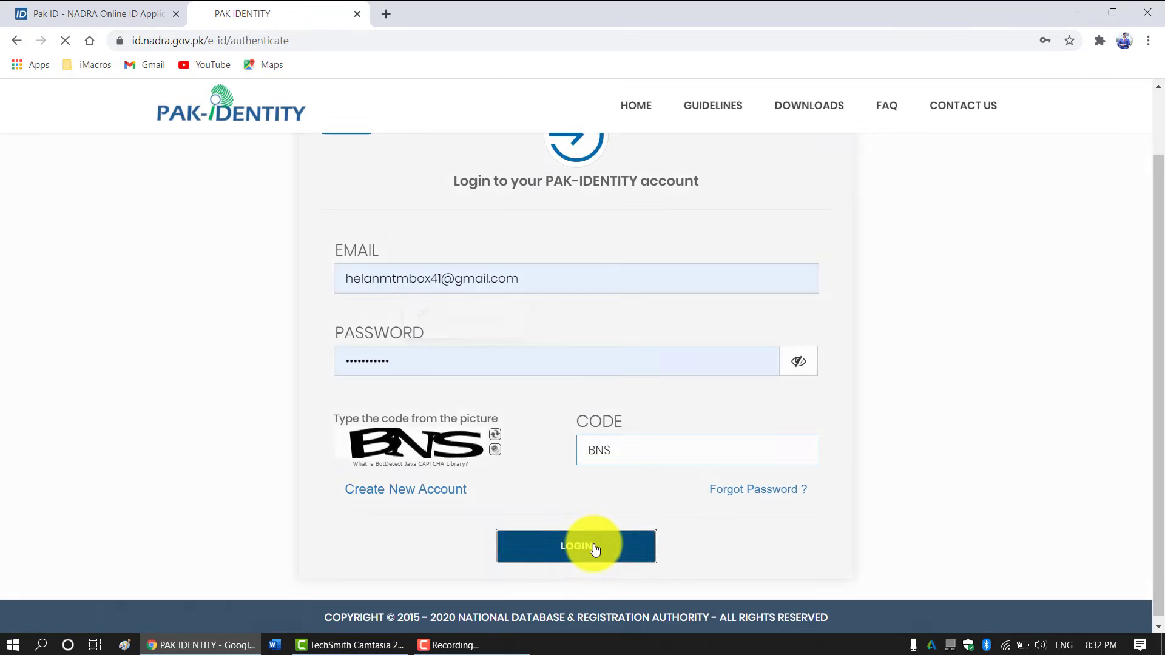
click(593, 541)
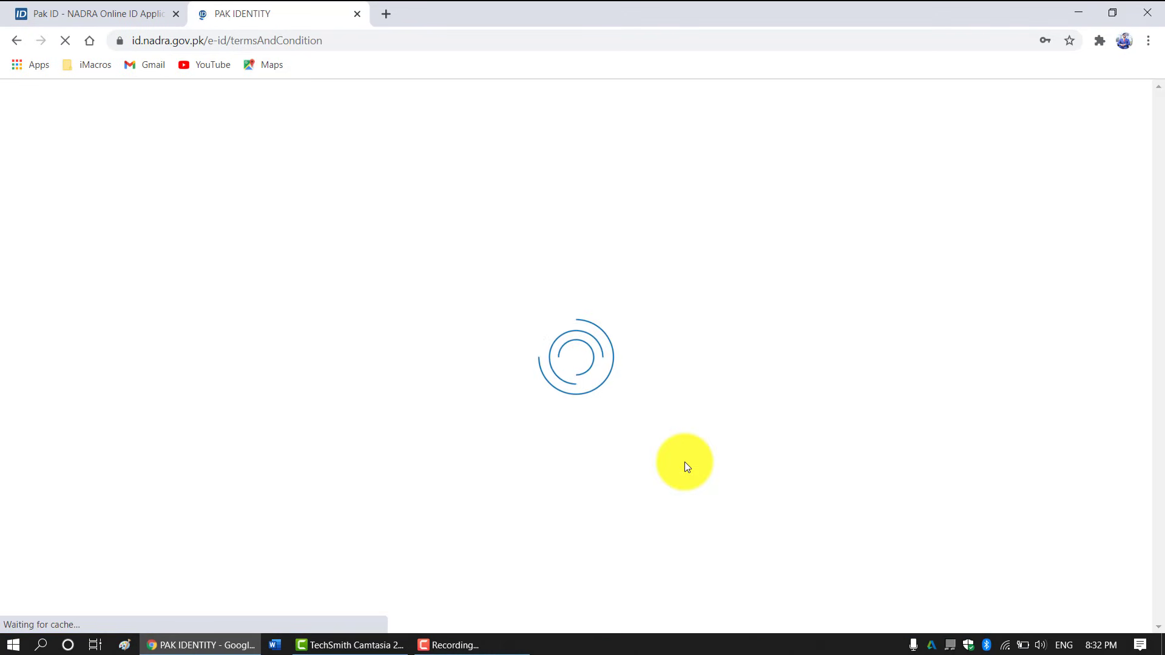
scroll(411, 425, down, 5)
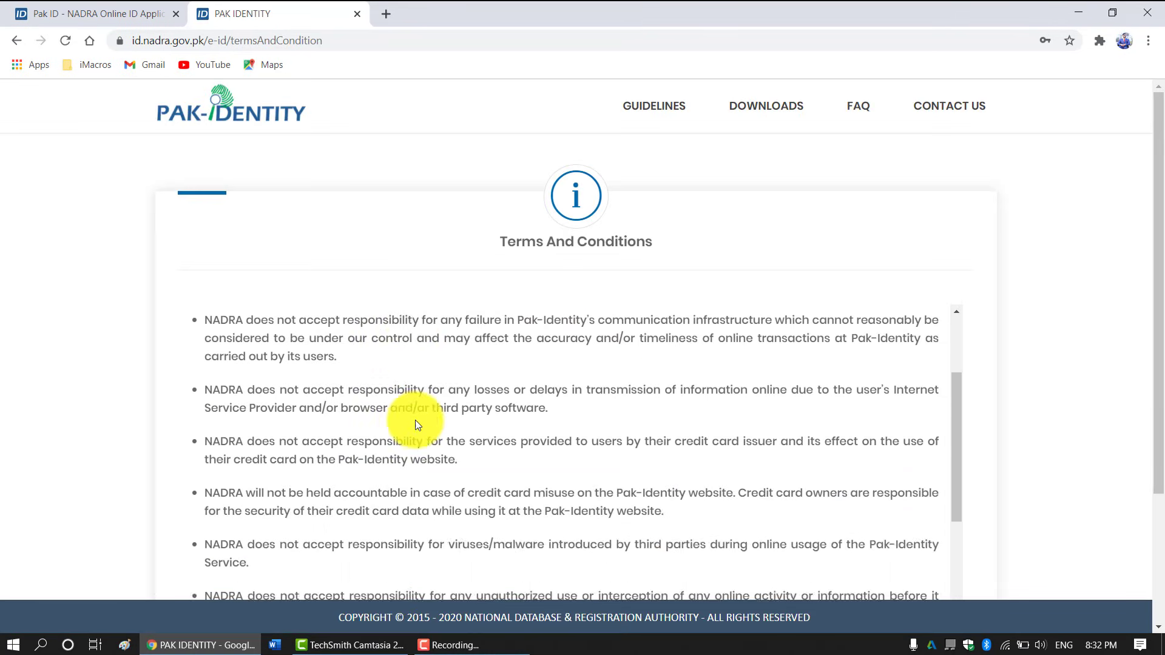
scroll(144, 467, down, 3)
click(692, 539)
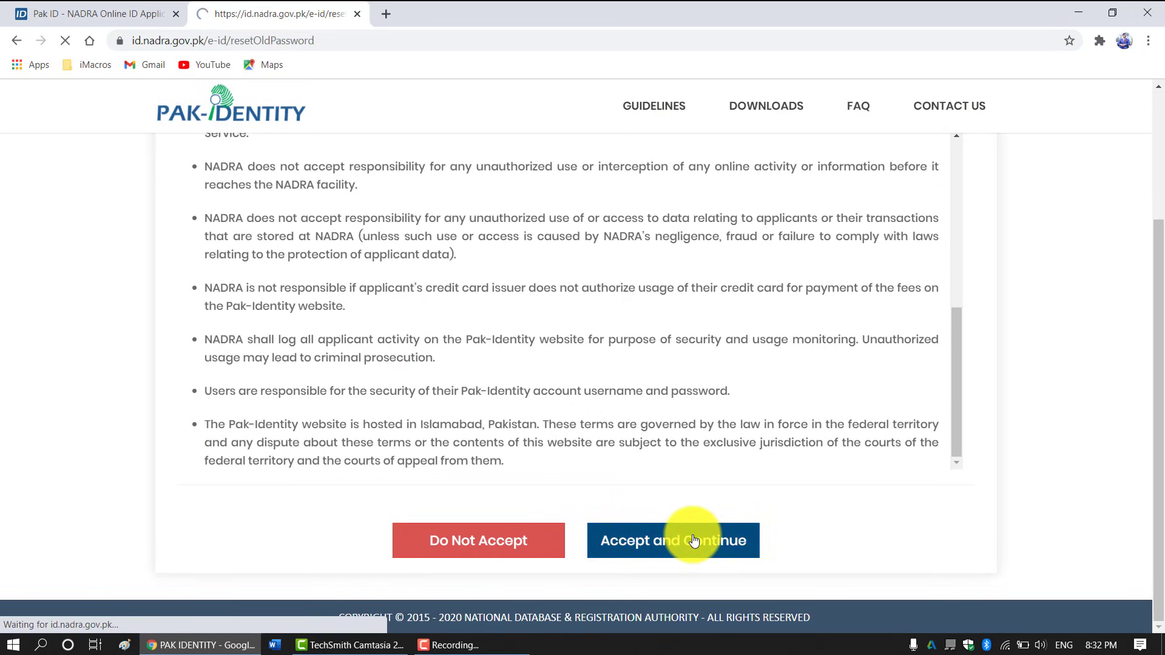
scroll(1147, 206, down, 2)
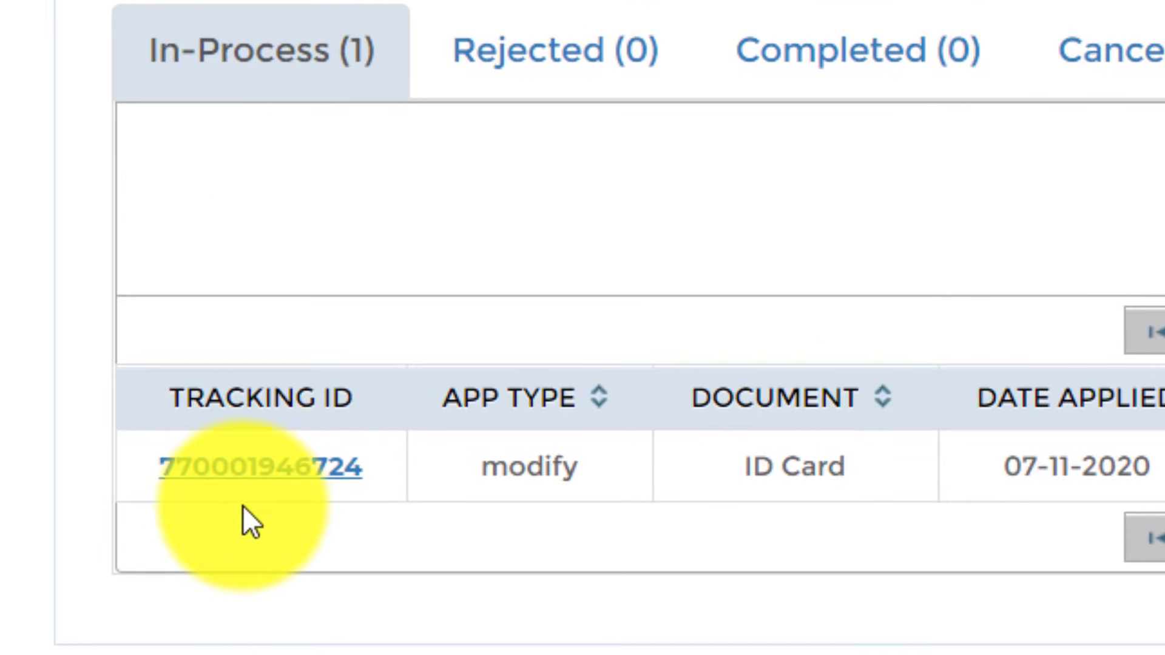
Open the in-process modify ID card application, keeping Data Acquisition Form as the document type
click(238, 477)
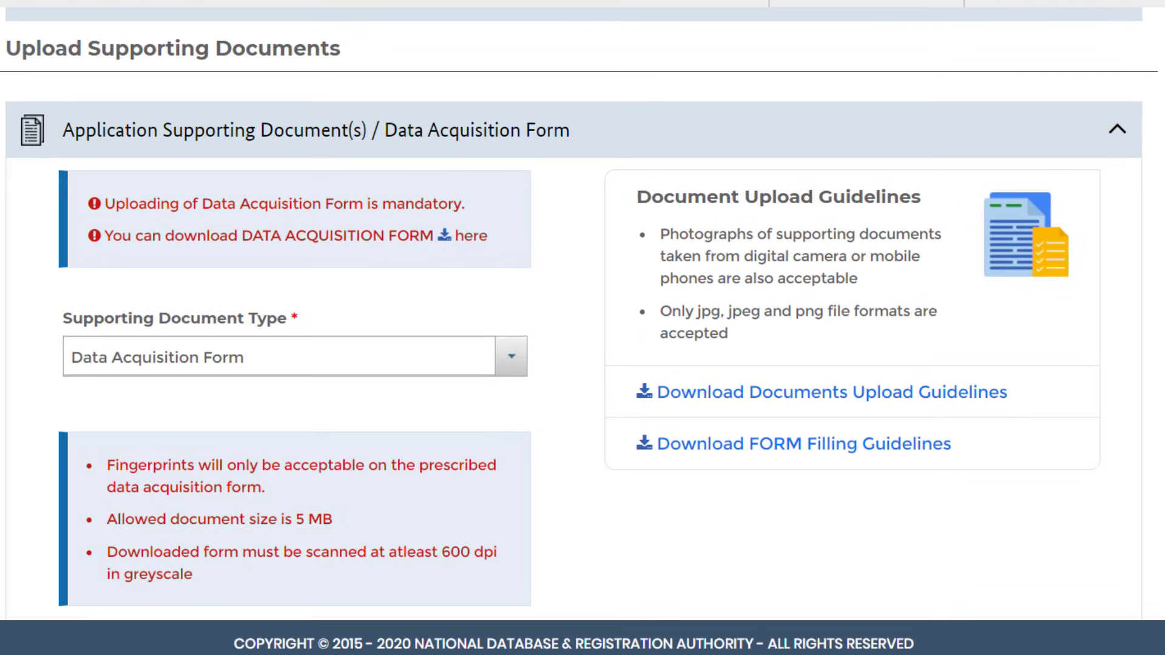
scroll(767, 344, down, 2)
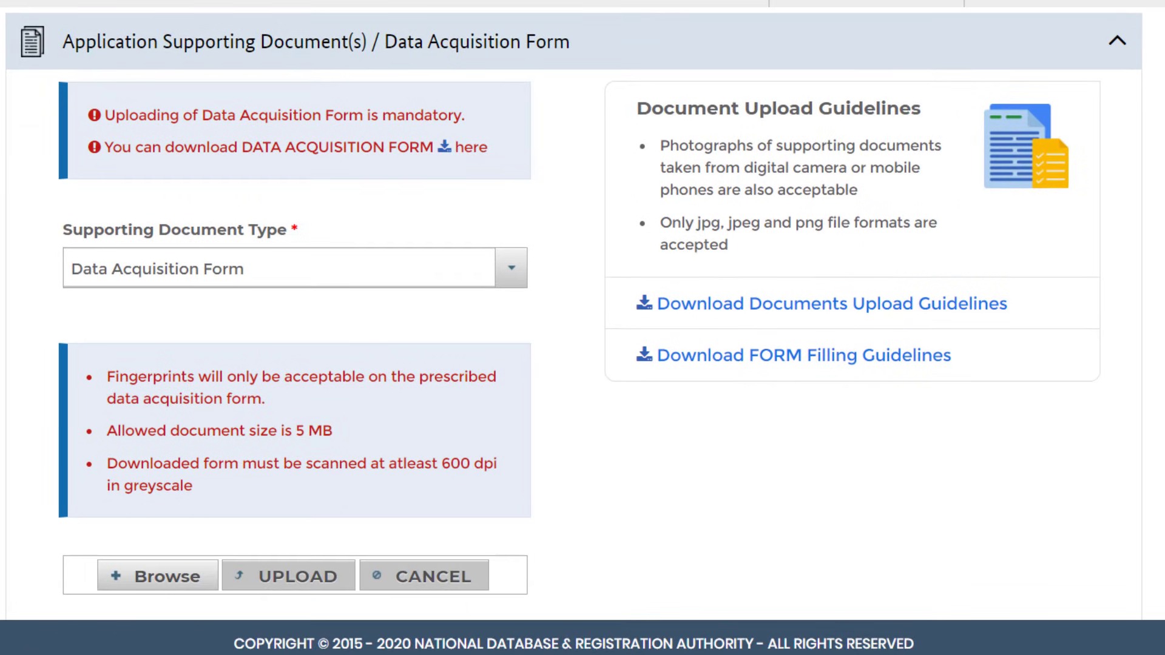
click(202, 268)
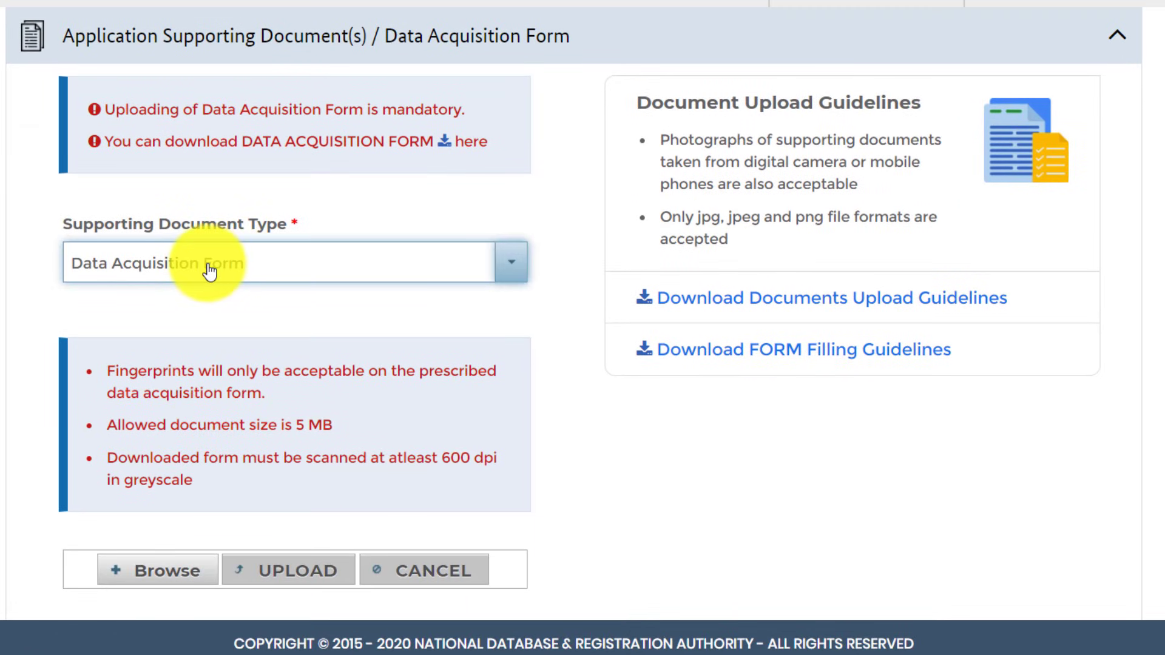
click(208, 267)
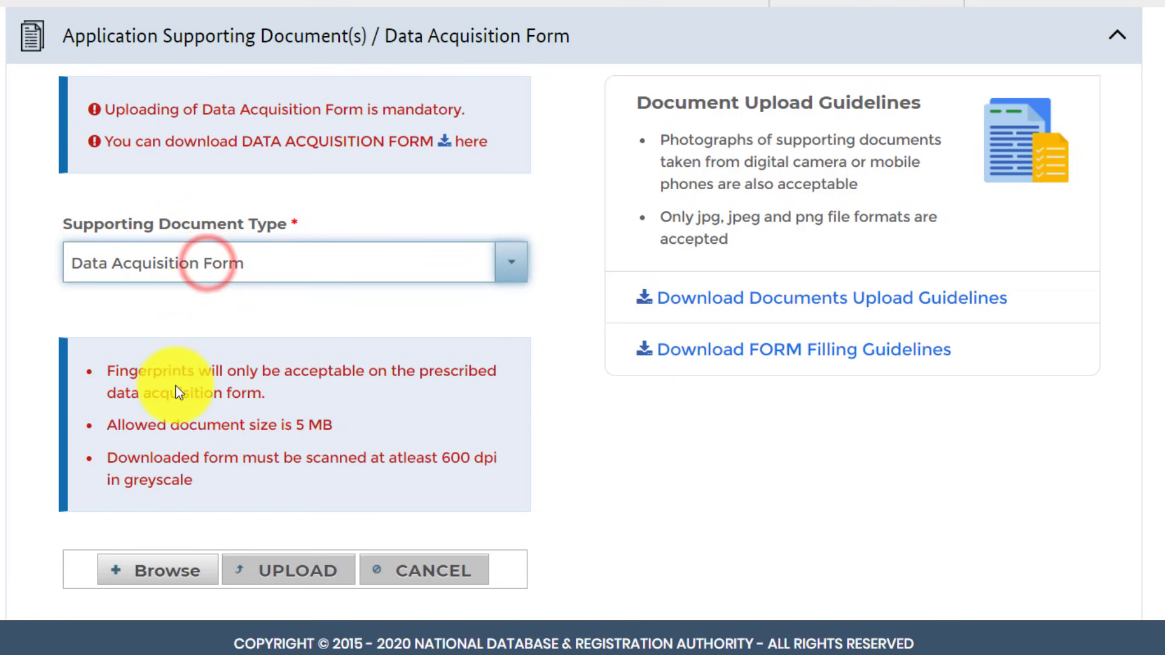
scroll(310, 394, down, 1)
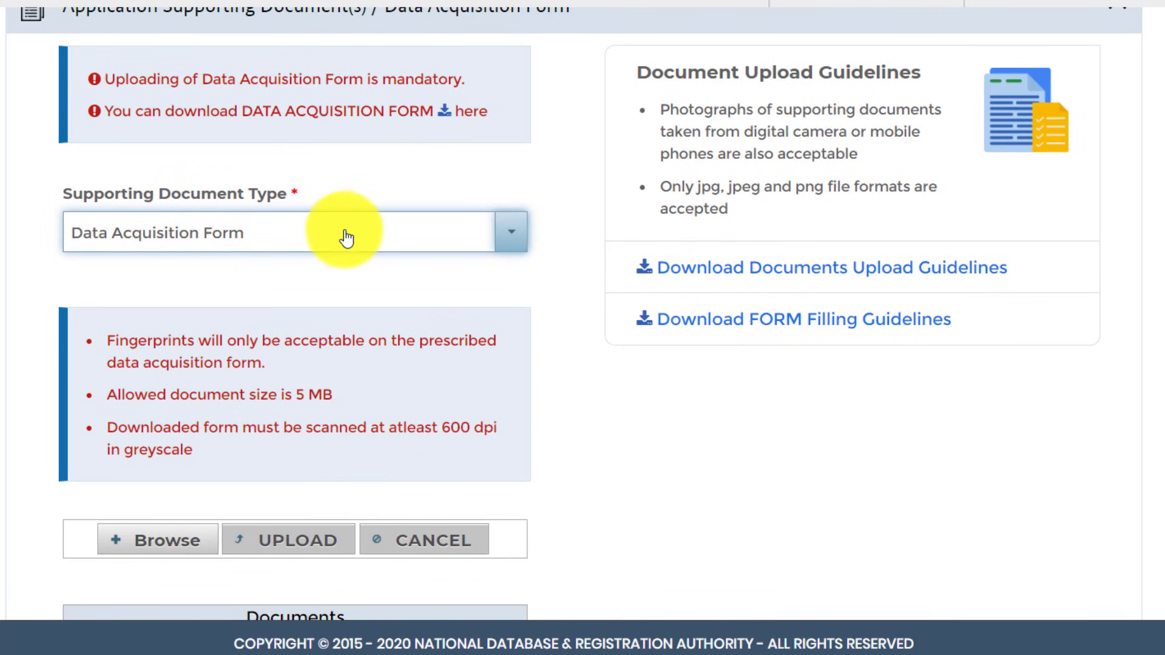
Upload img20190709_12333430600.jpg as the Data Acquisition Form and add it to Documents
click(152, 537)
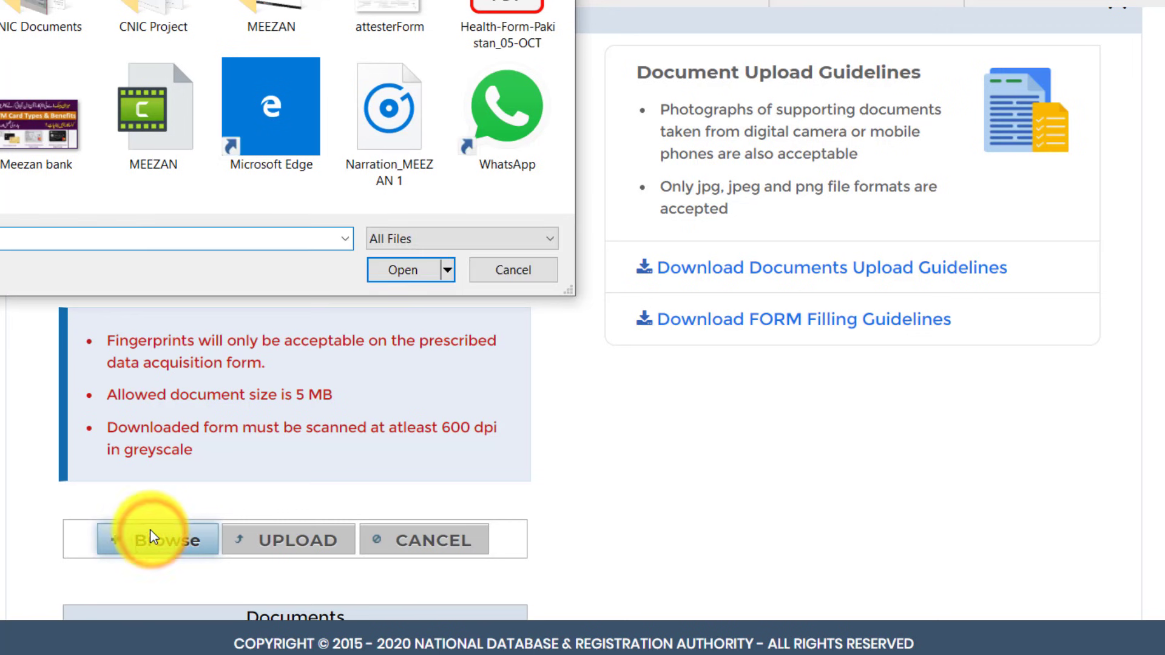
scroll(172, 60, down, 3)
click(36, 12)
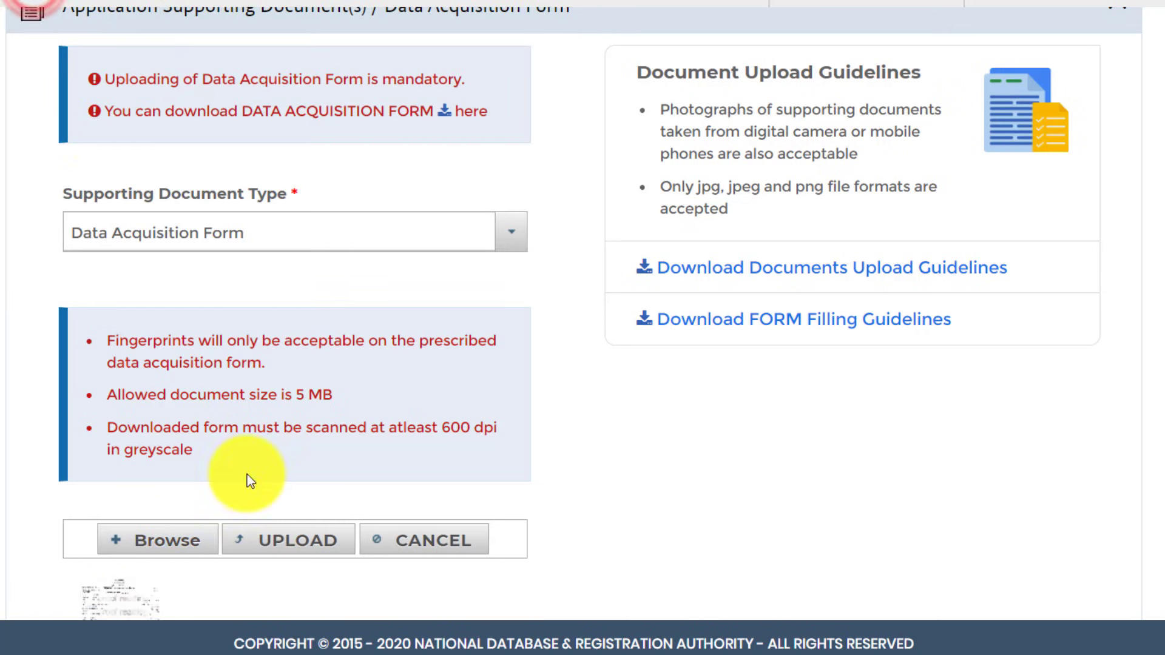
scroll(628, 479, down, 2)
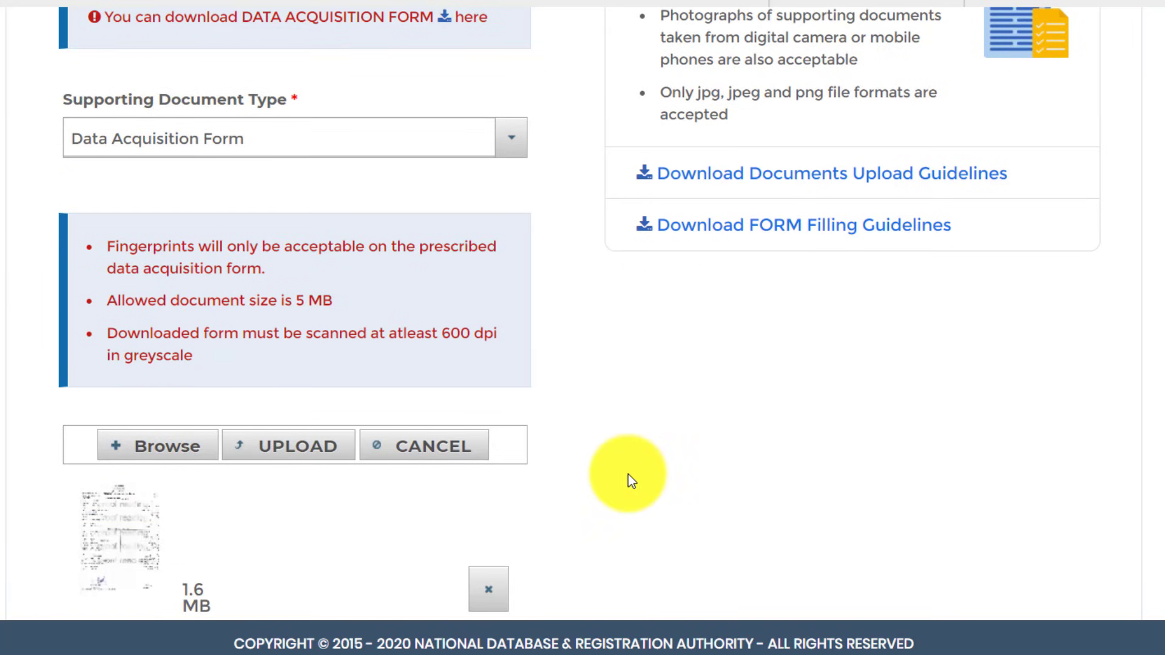
click(307, 447)
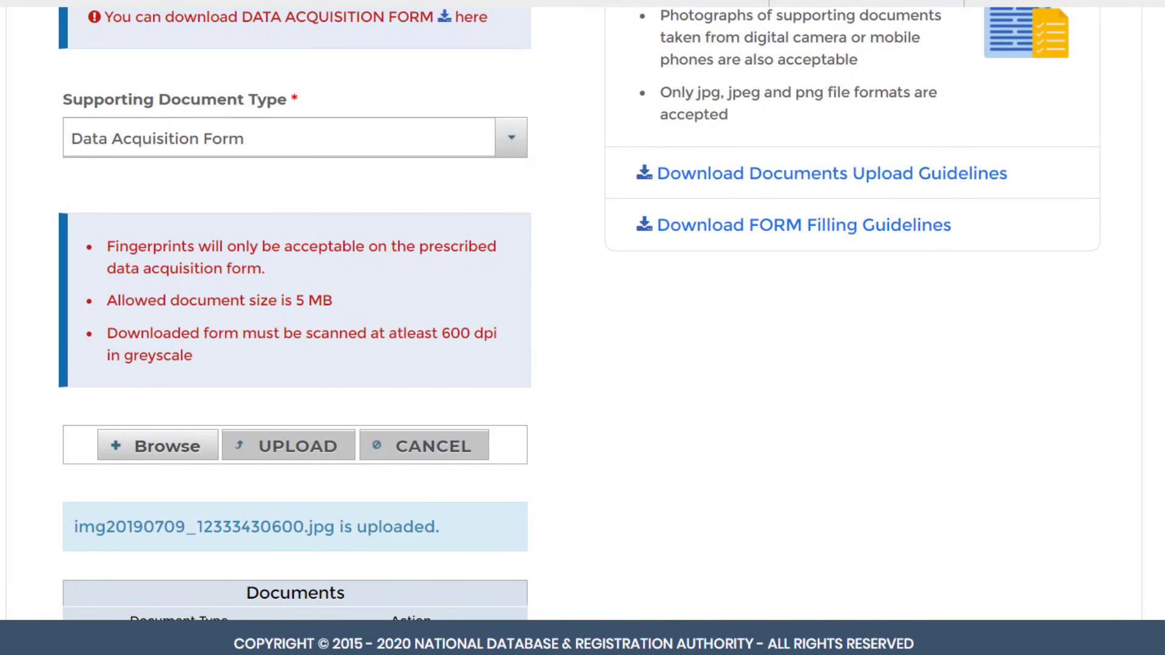
scroll(580, 313, down, 1)
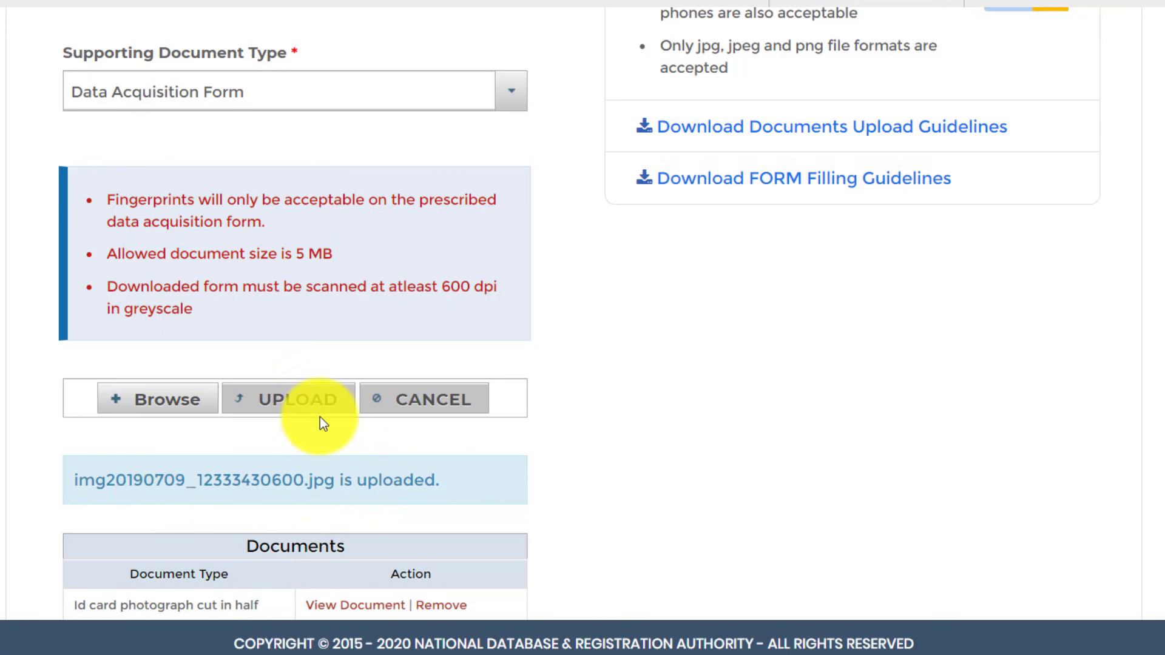
click(255, 400)
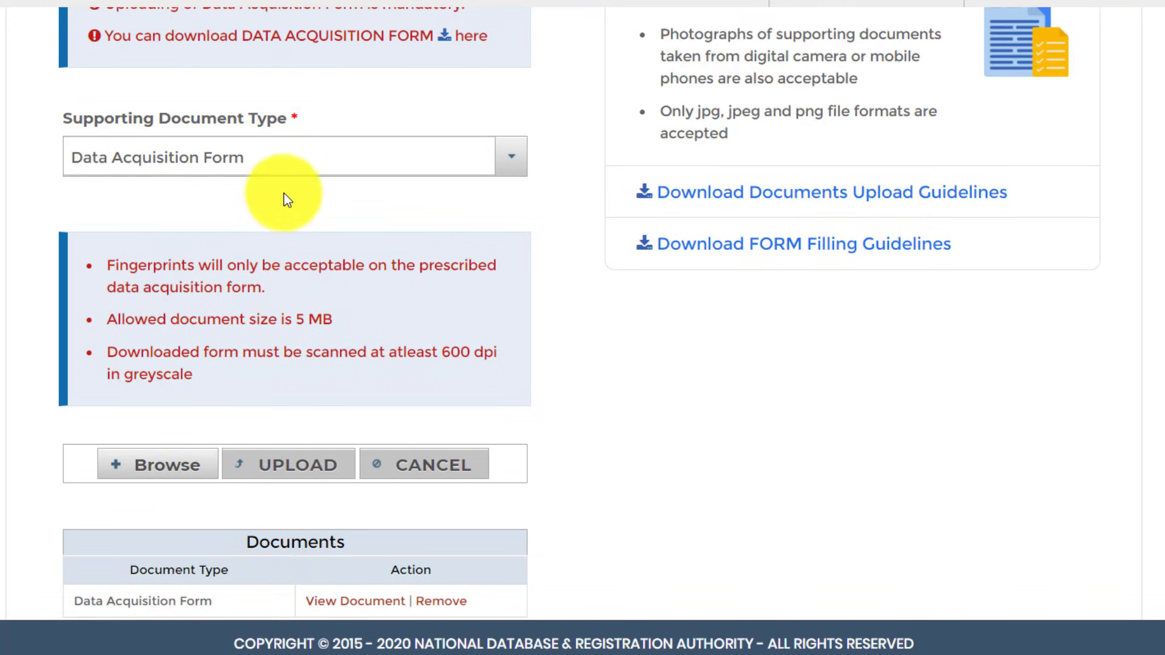
Upload the WhatsApp ID-card image with document type Identity Card, adding it to the Documents table
click(294, 157)
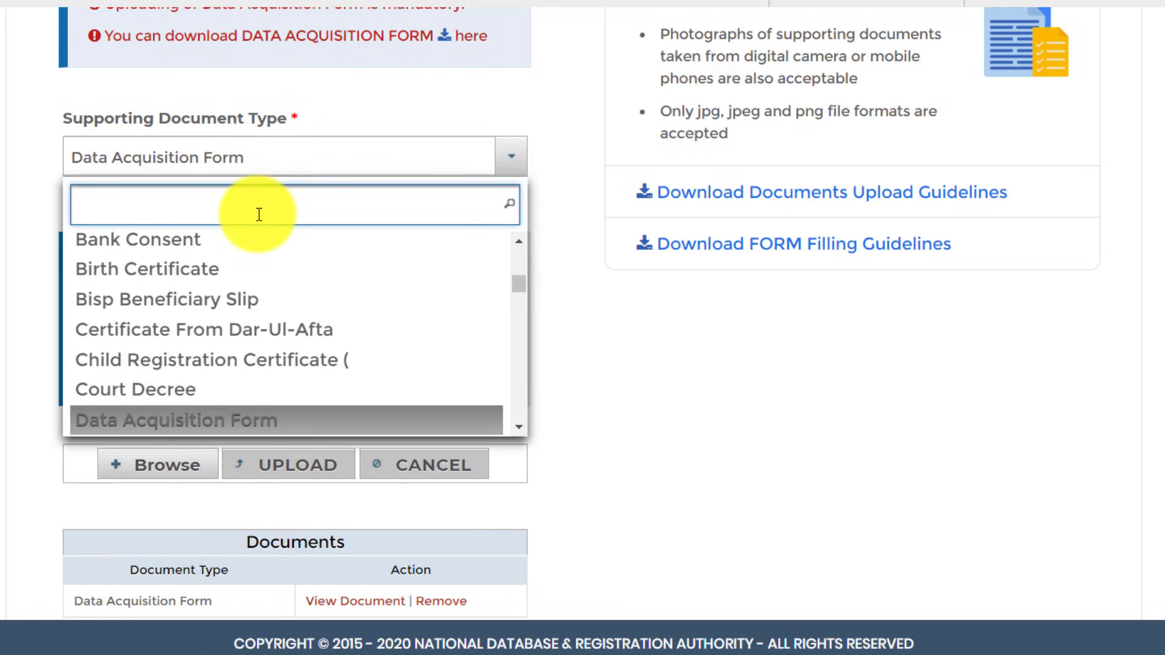
text(ID)
click(183, 281)
click(150, 472)
double_click(143, 27)
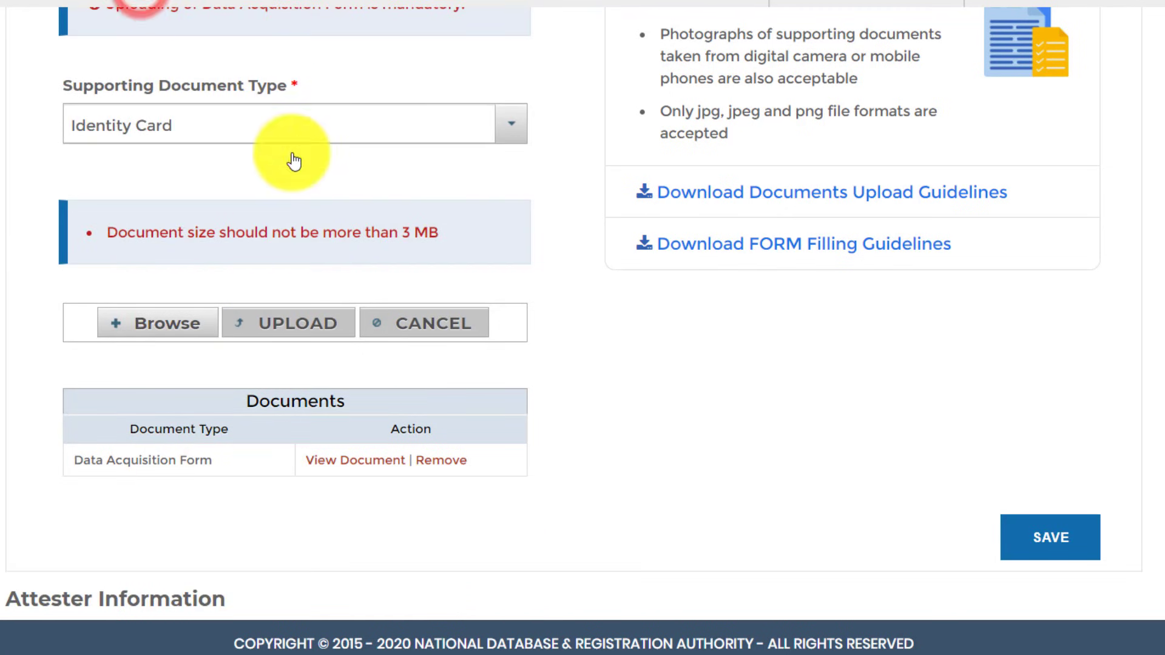
click(143, 320)
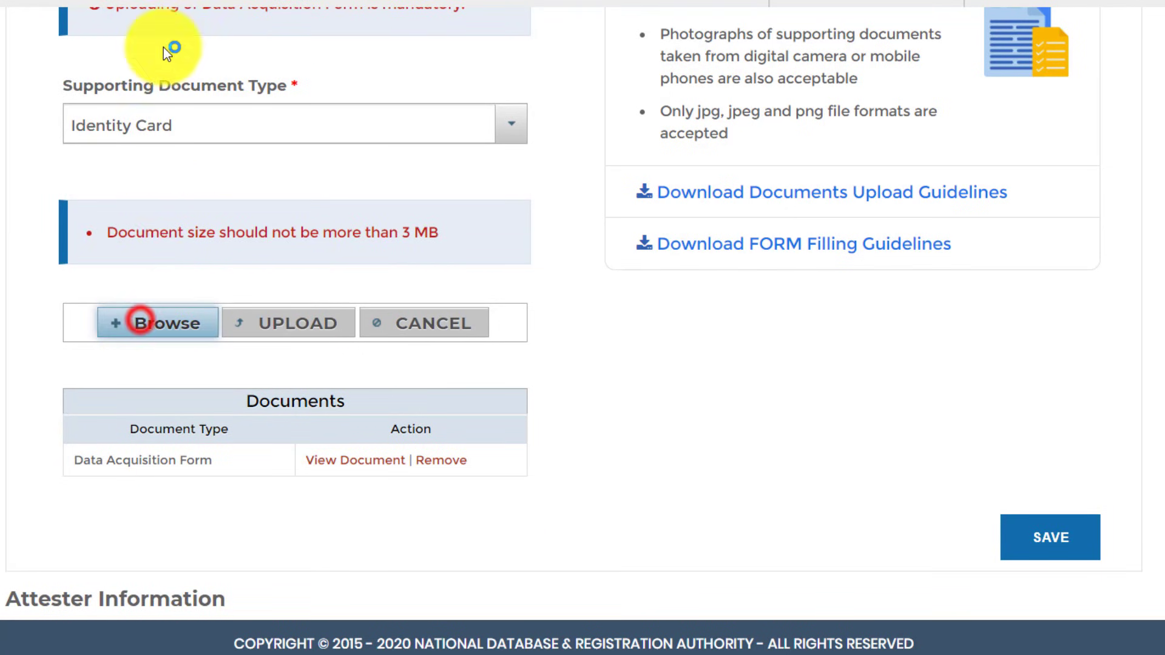
click(150, 3)
click(403, 279)
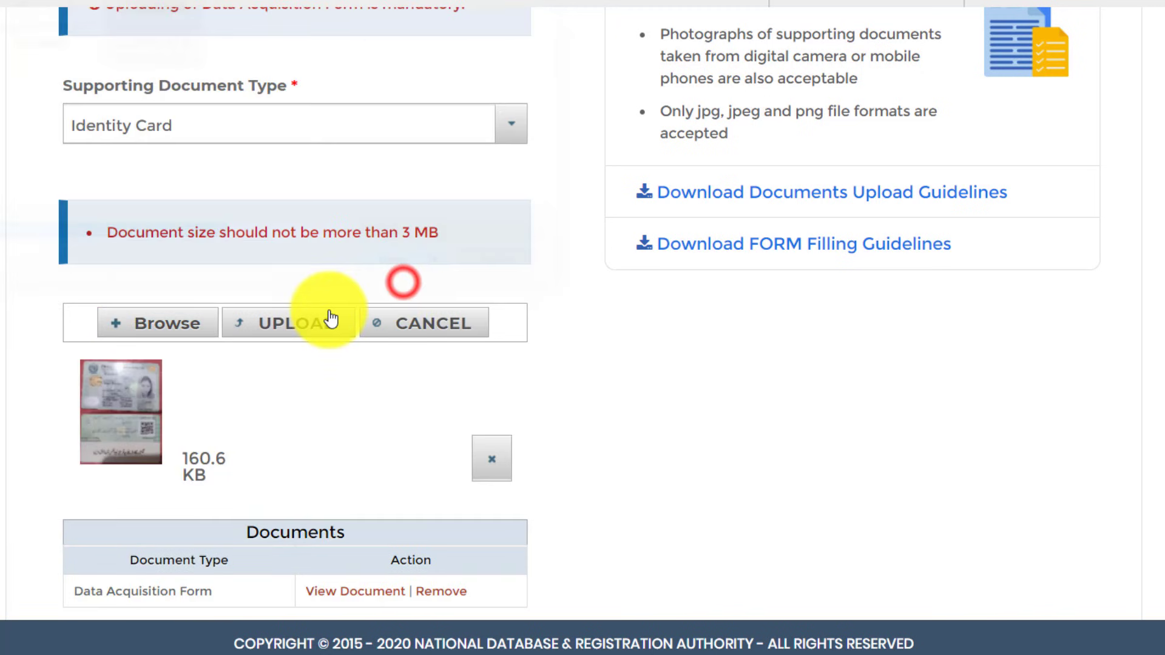
click(300, 332)
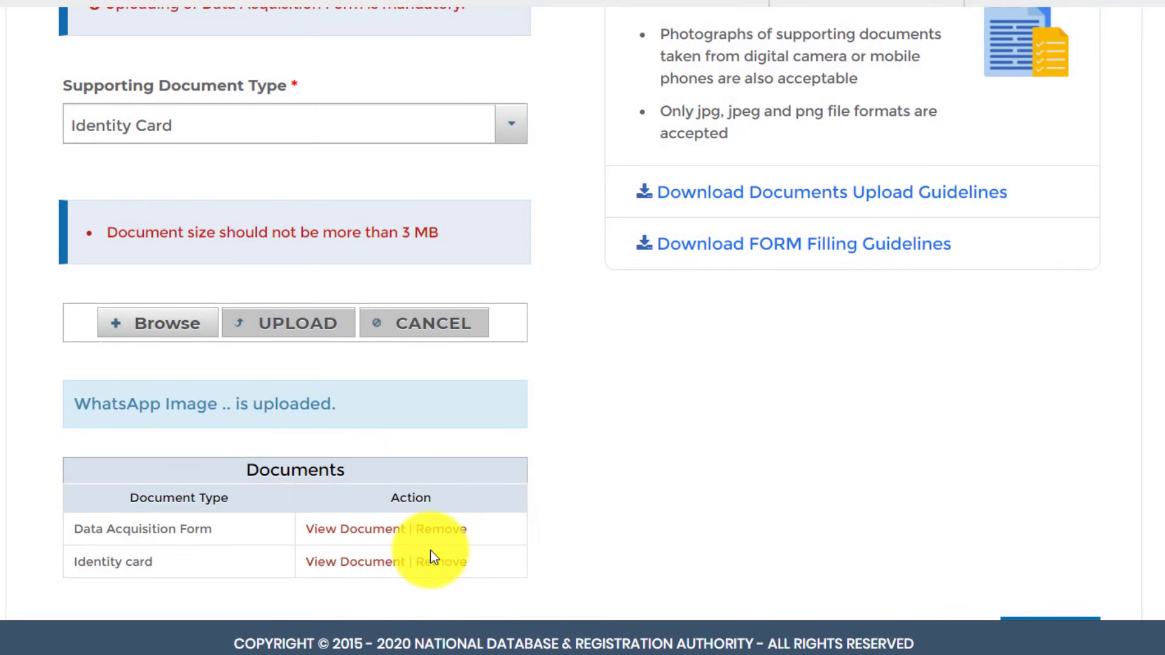
click(275, 136)
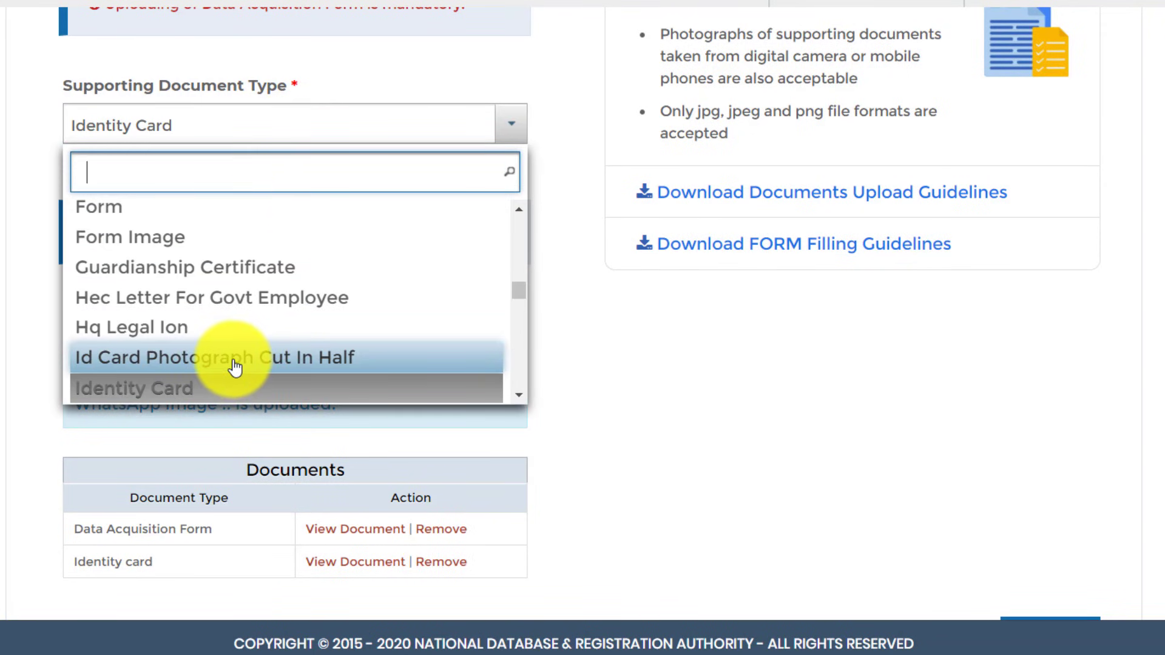
Upload the WhatsApp ID-card image again as type Id Card Photograph Cut In Half
click(234, 366)
click(170, 318)
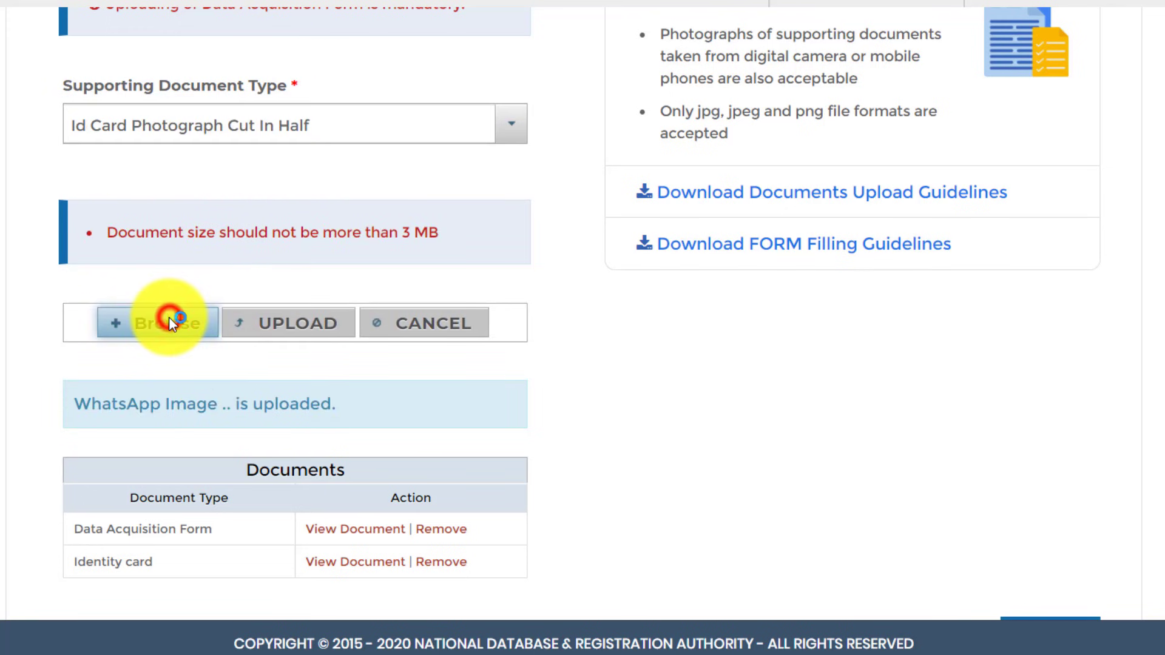
double_click(153, 18)
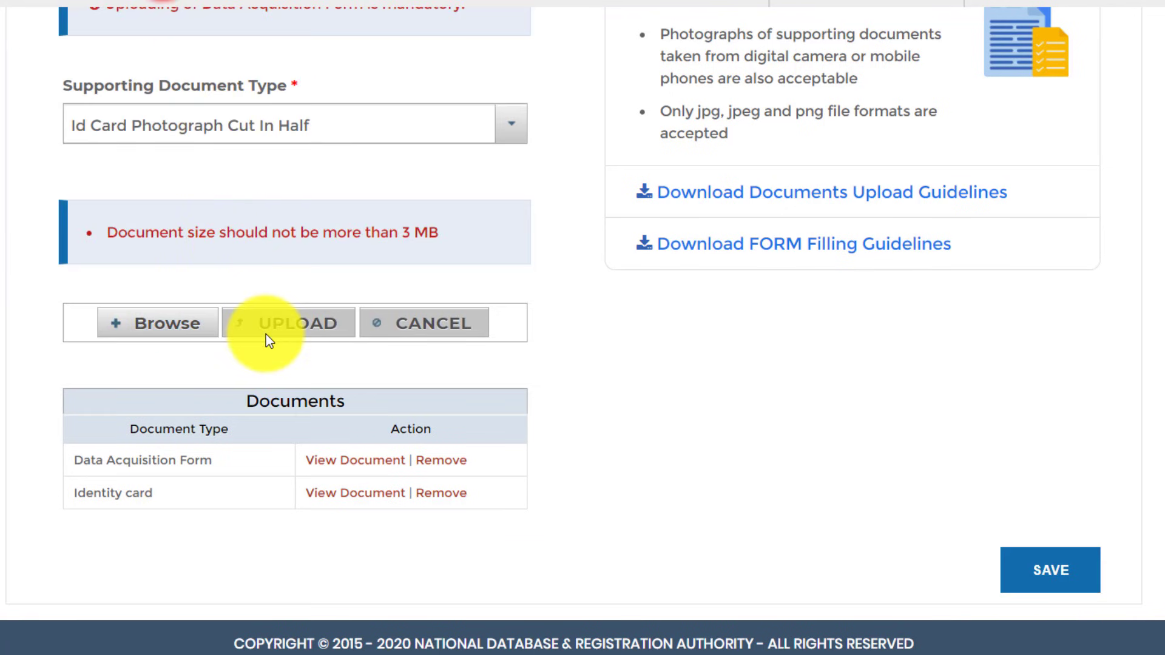
click(245, 124)
click(618, 272)
click(164, 327)
click(221, 21)
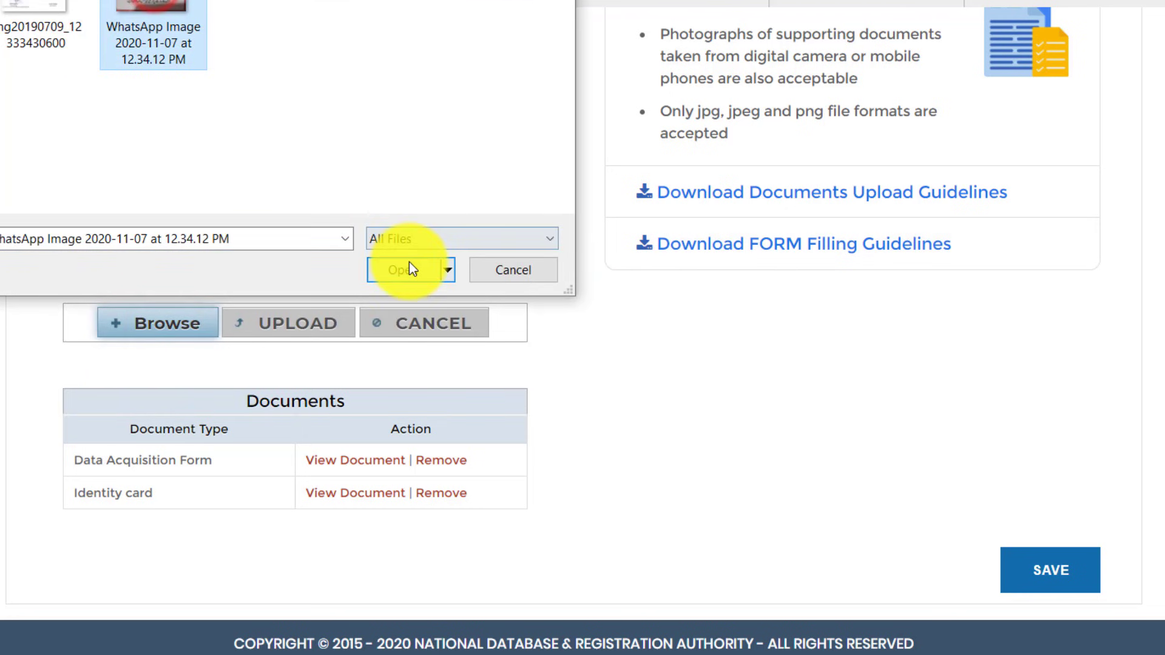
click(409, 262)
click(275, 332)
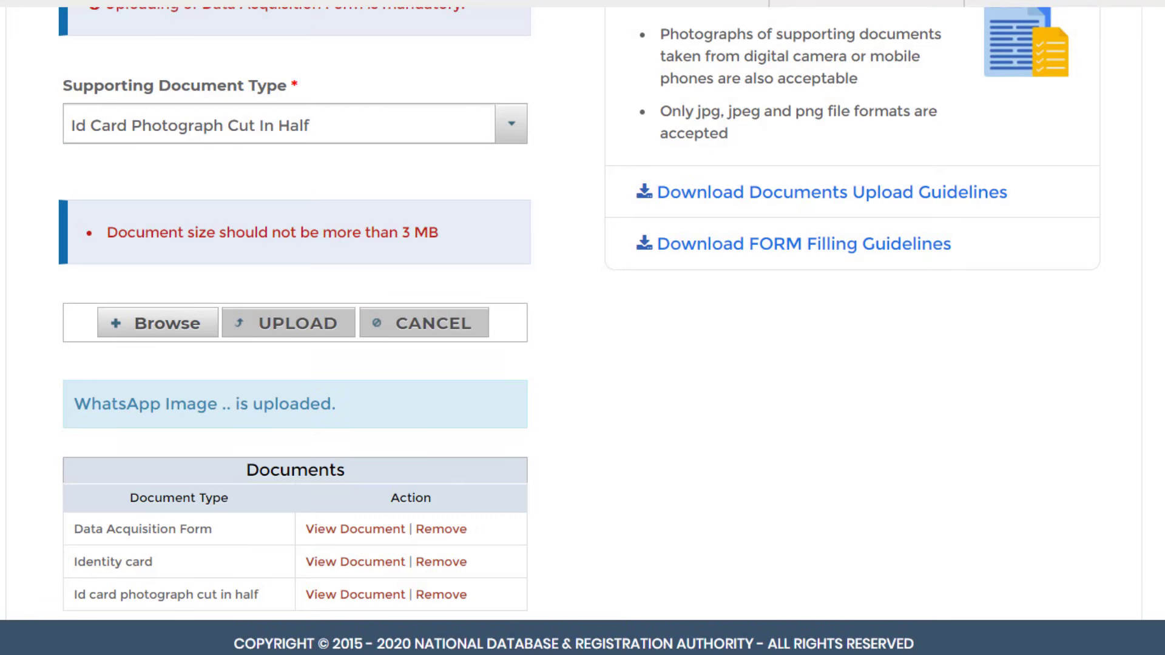
scroll(579, 309, down, 1)
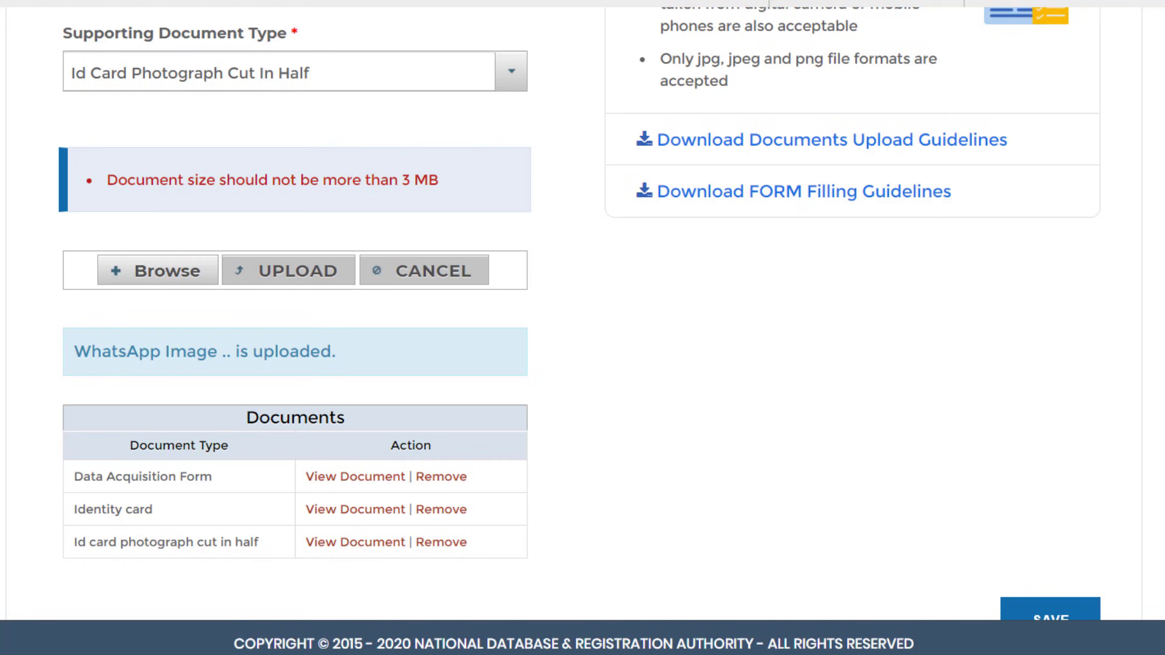
Try Pakistani Passport, then Marriage Certificate, as the supporting document type
click(456, 66)
text(PAS)
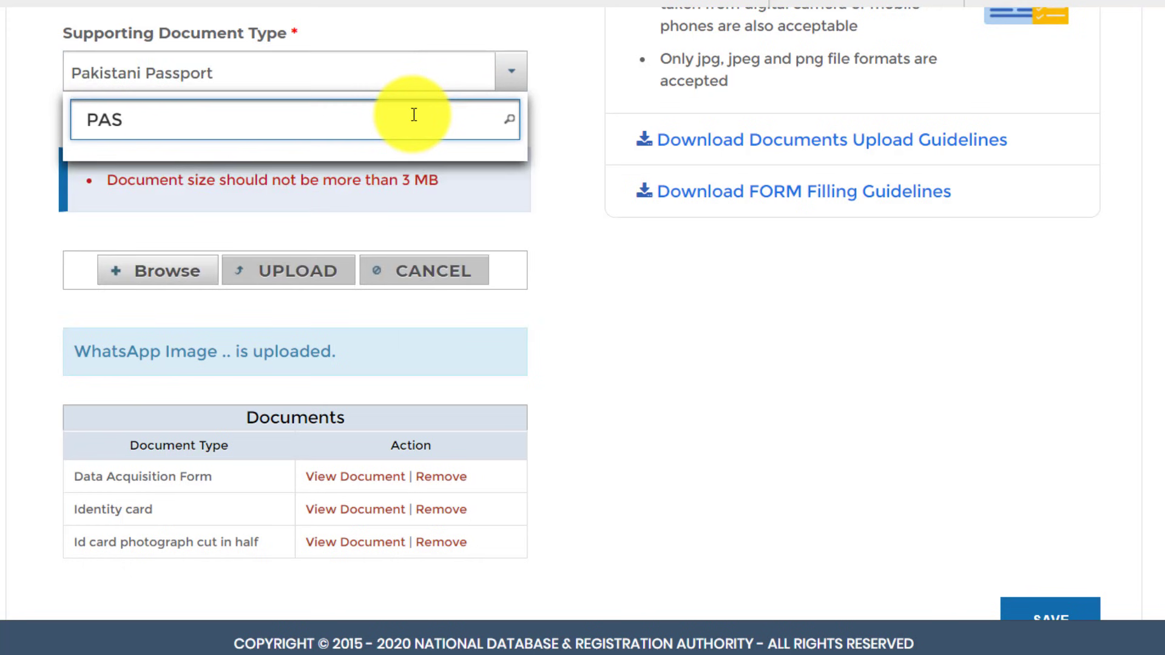
key(BackSpace)
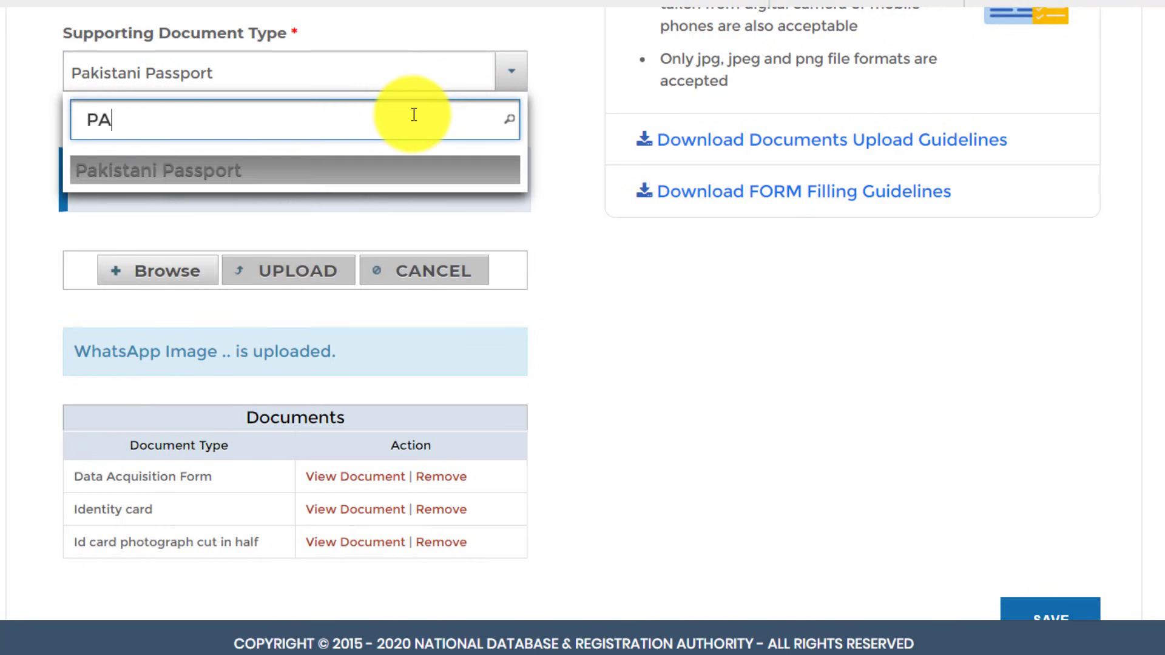
click(249, 172)
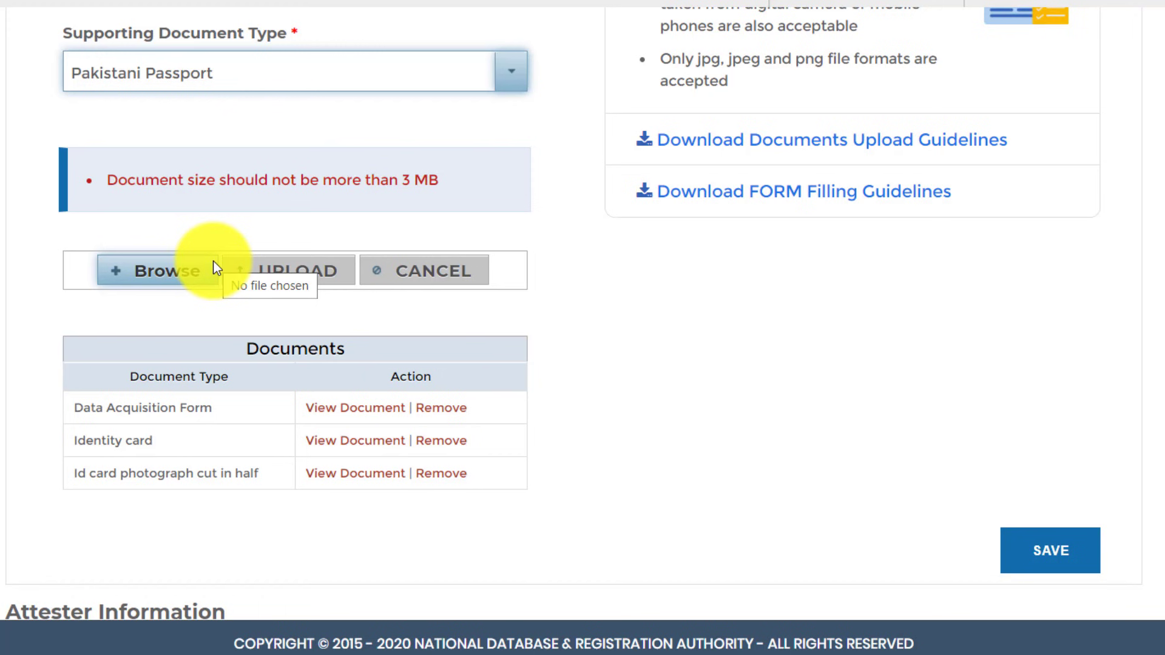
click(330, 55)
click(203, 151)
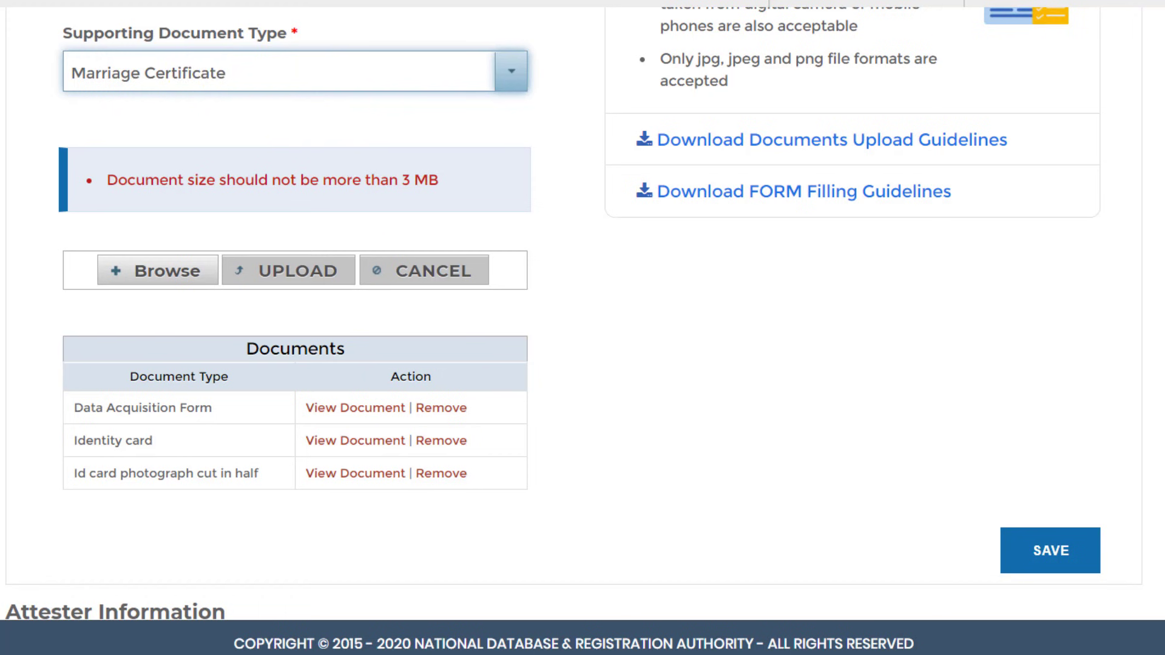
Save the supporting documents section and review the prefilled attester's full name
scroll(583, 313, down, 1)
scroll(583, 313, down, 1)
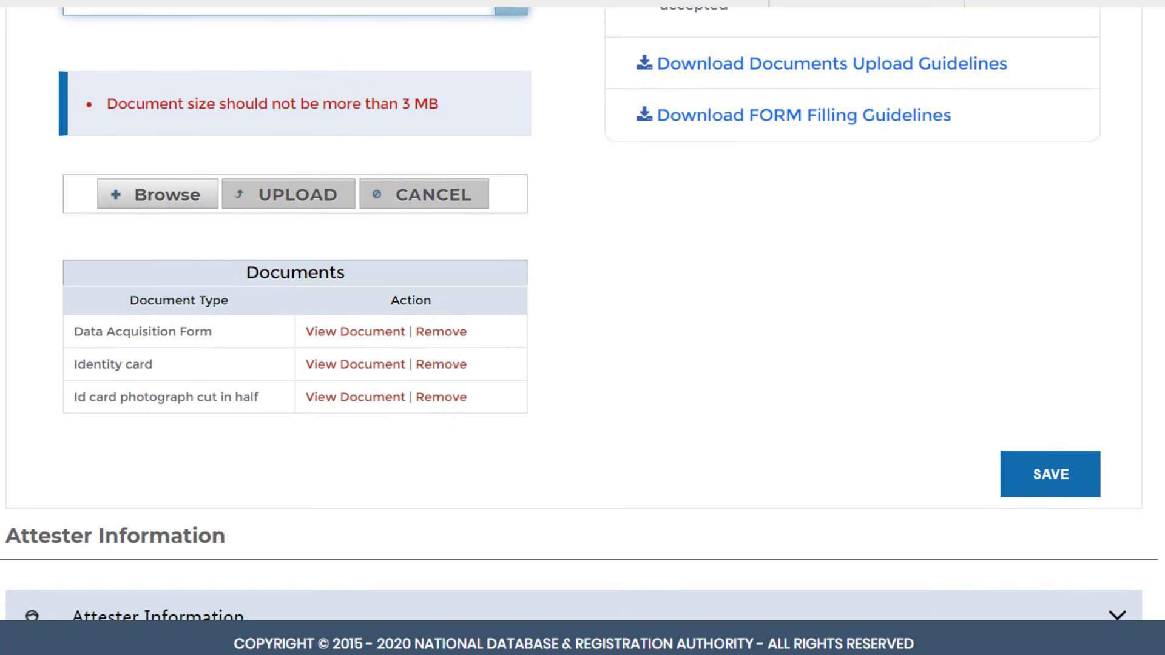
click(1073, 463)
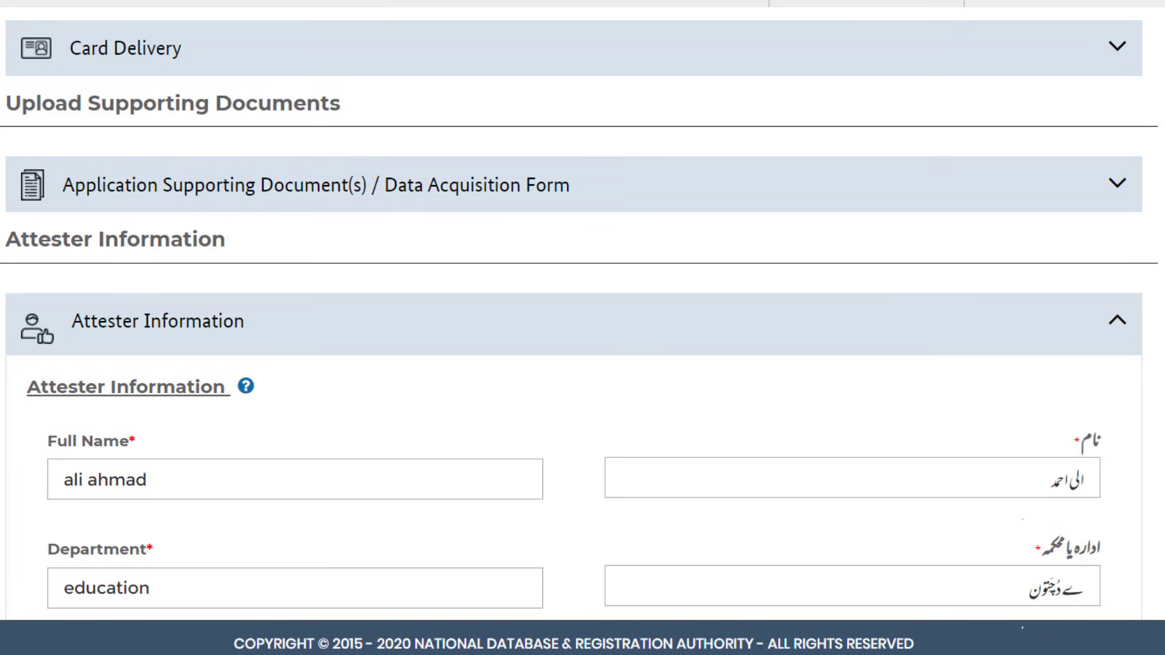
scroll(583, 311, down, 5)
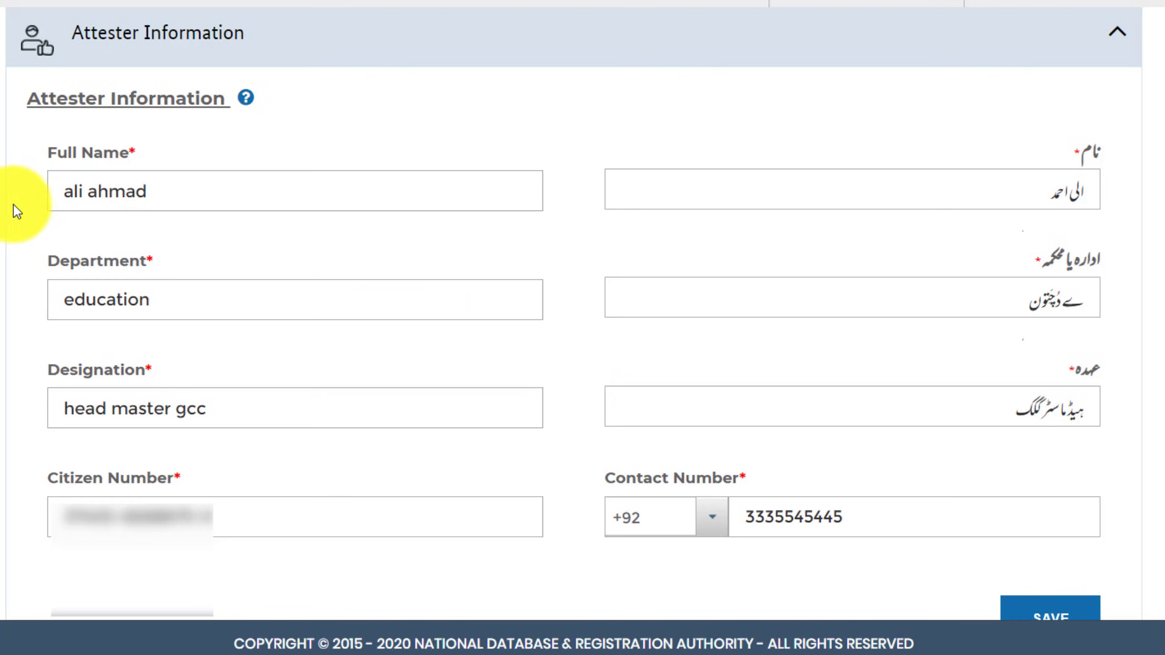
click(74, 192)
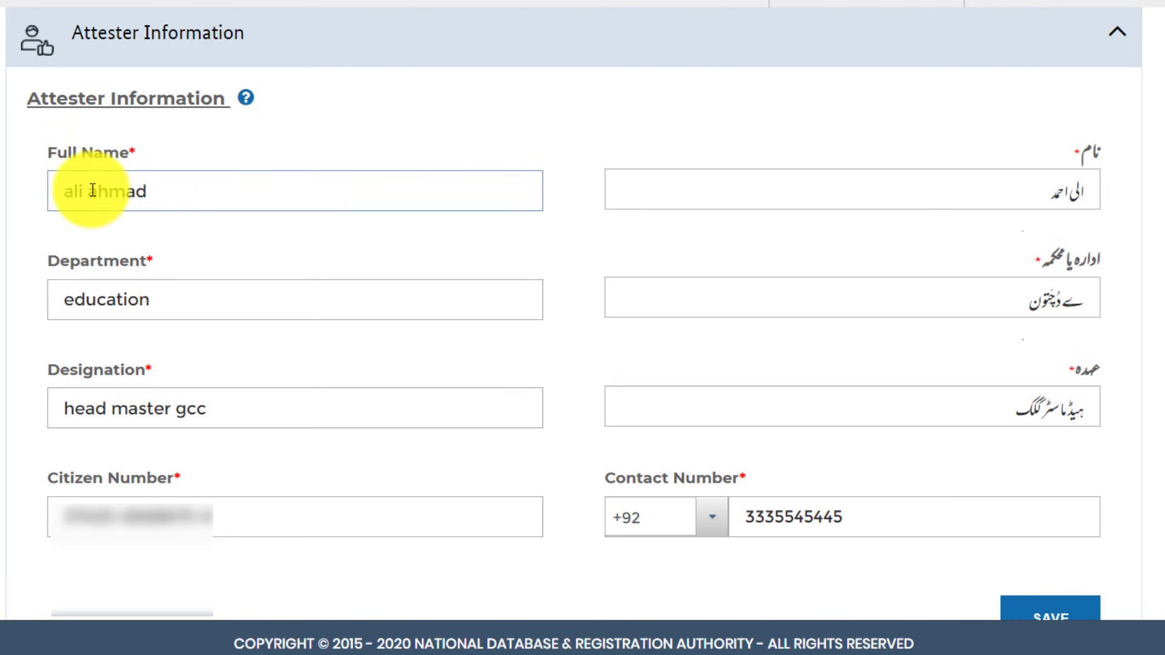
click(166, 285)
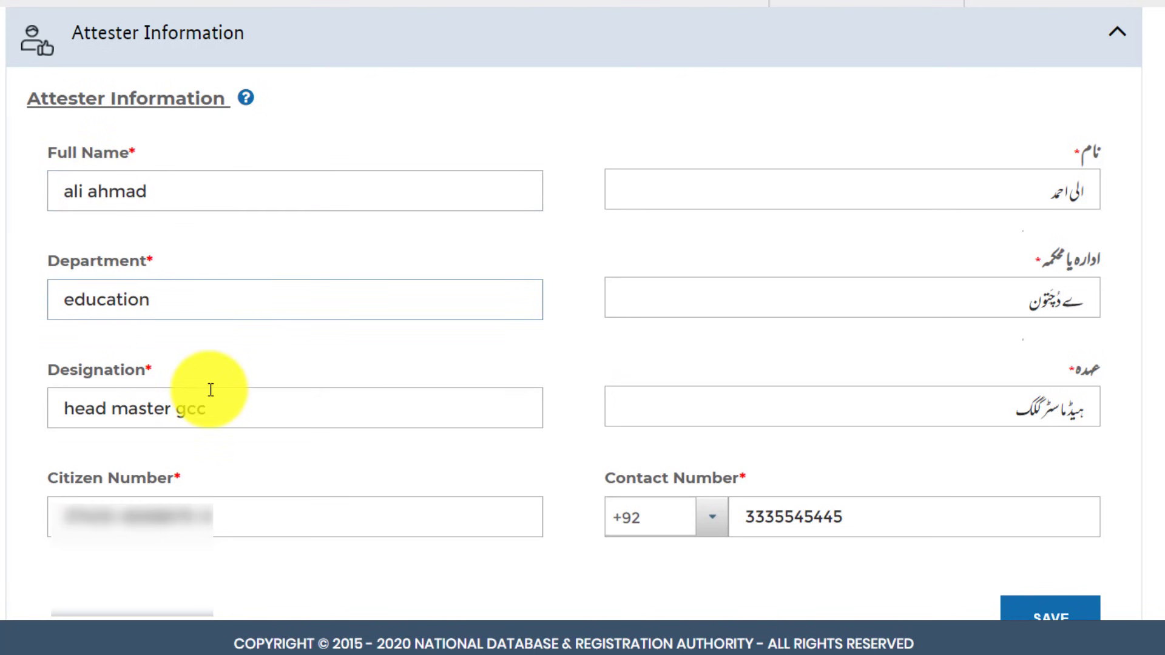
click(162, 407)
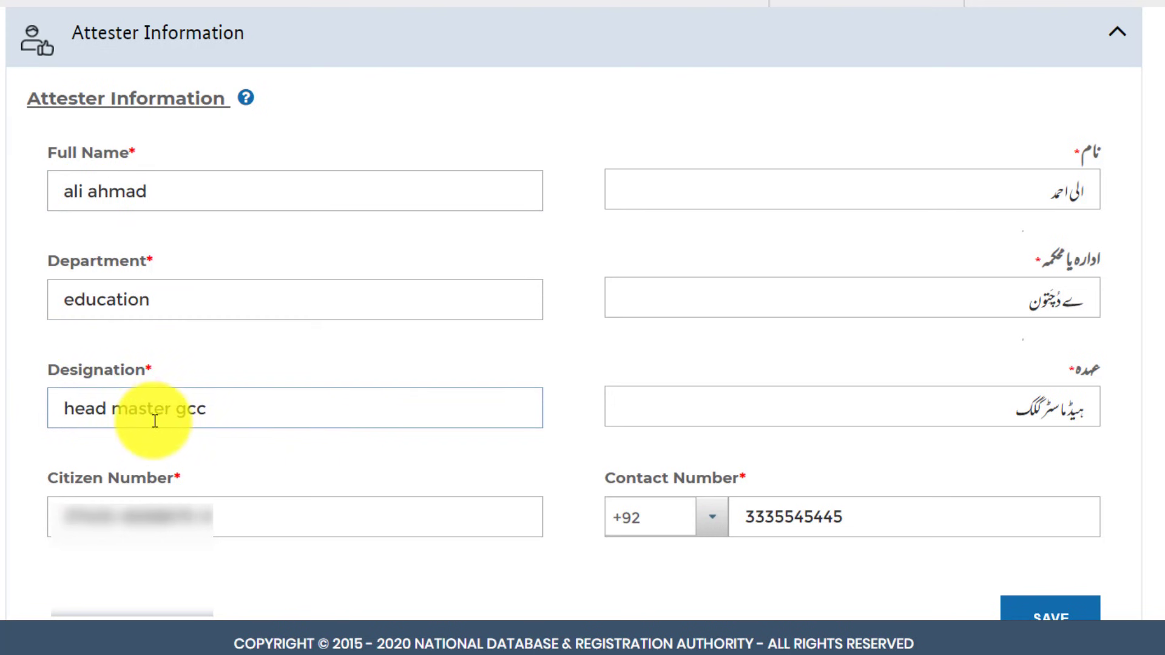
click(177, 470)
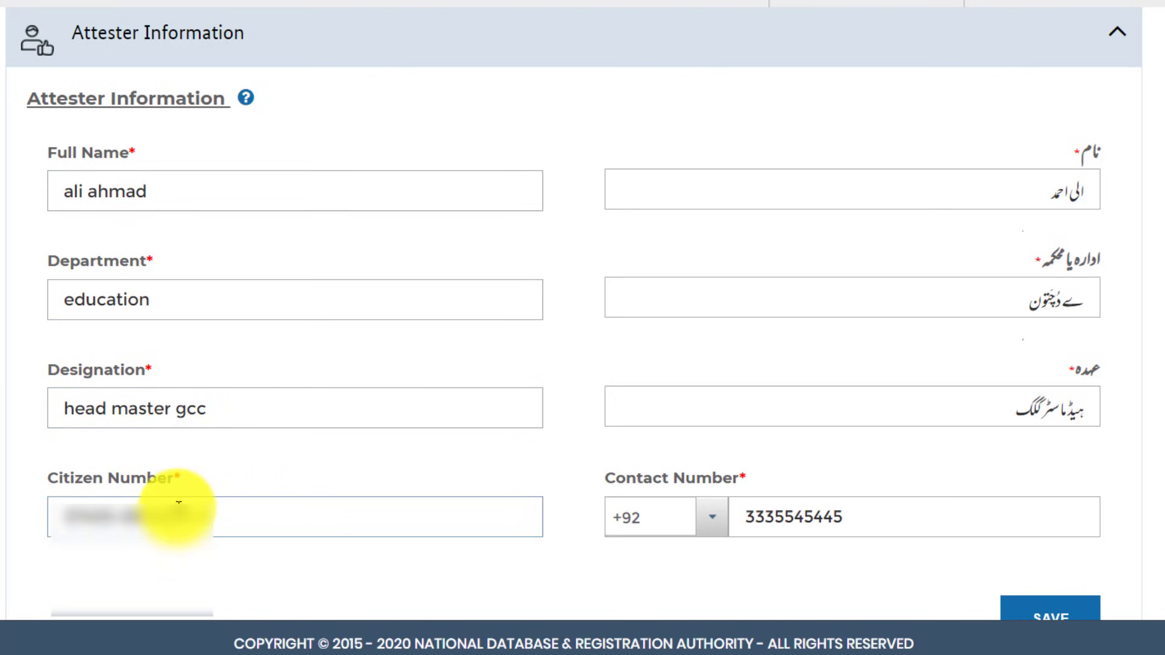
click(792, 515)
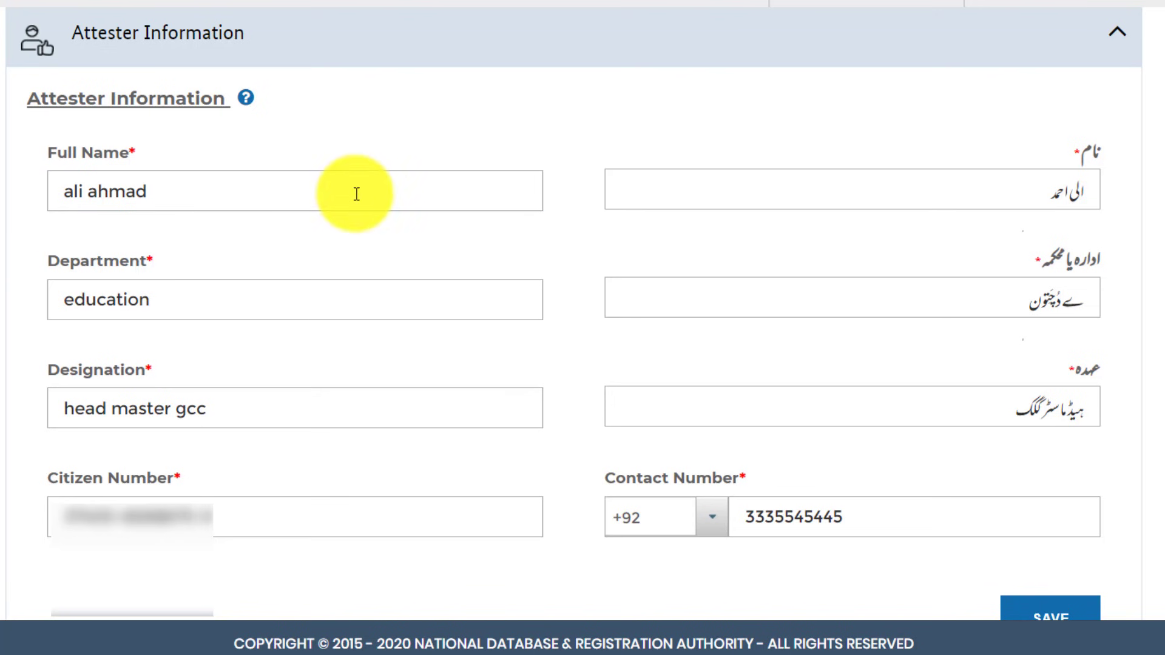
click(414, 193)
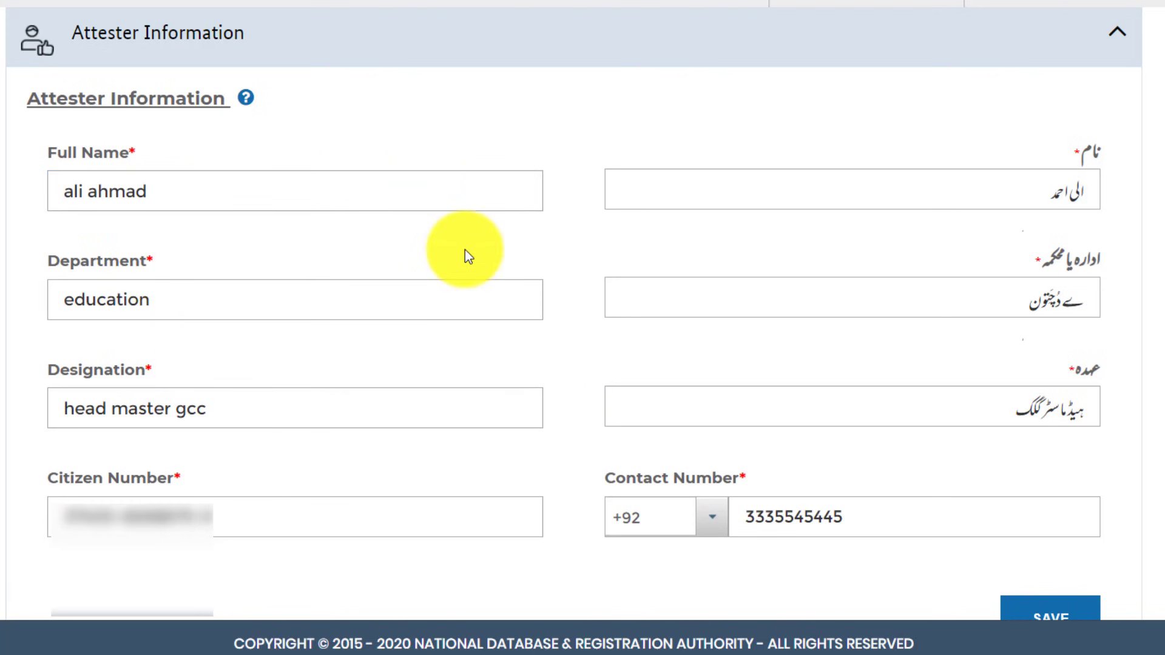
scroll(583, 328, down, 2)
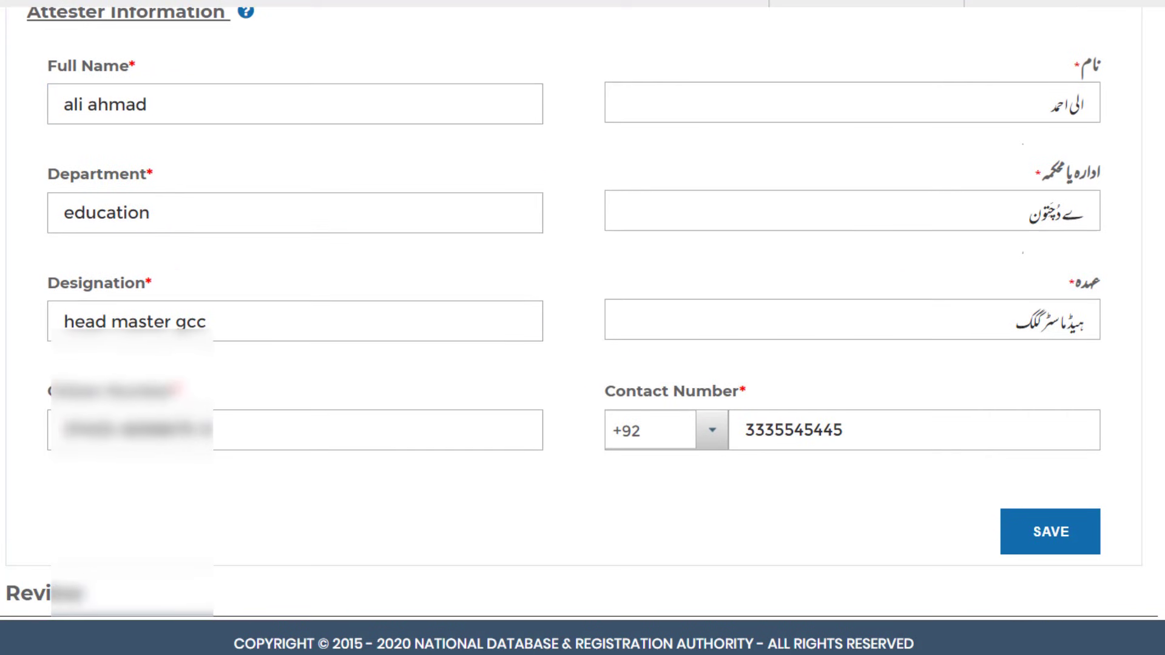
click(1056, 528)
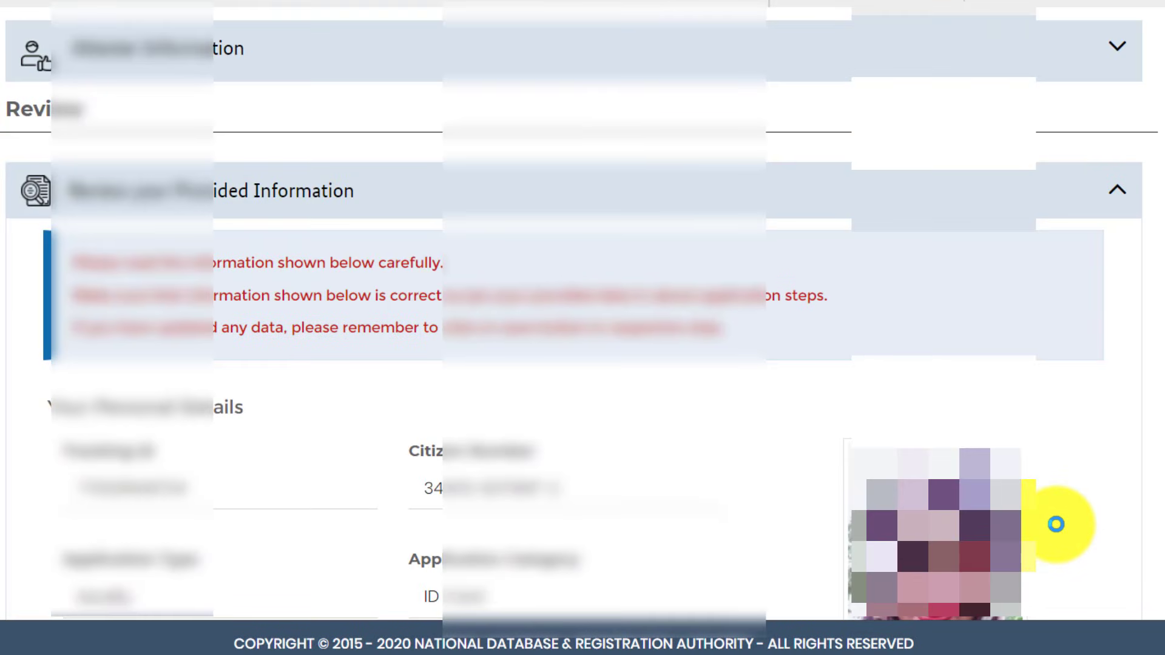
scroll(582, 327, down, 1)
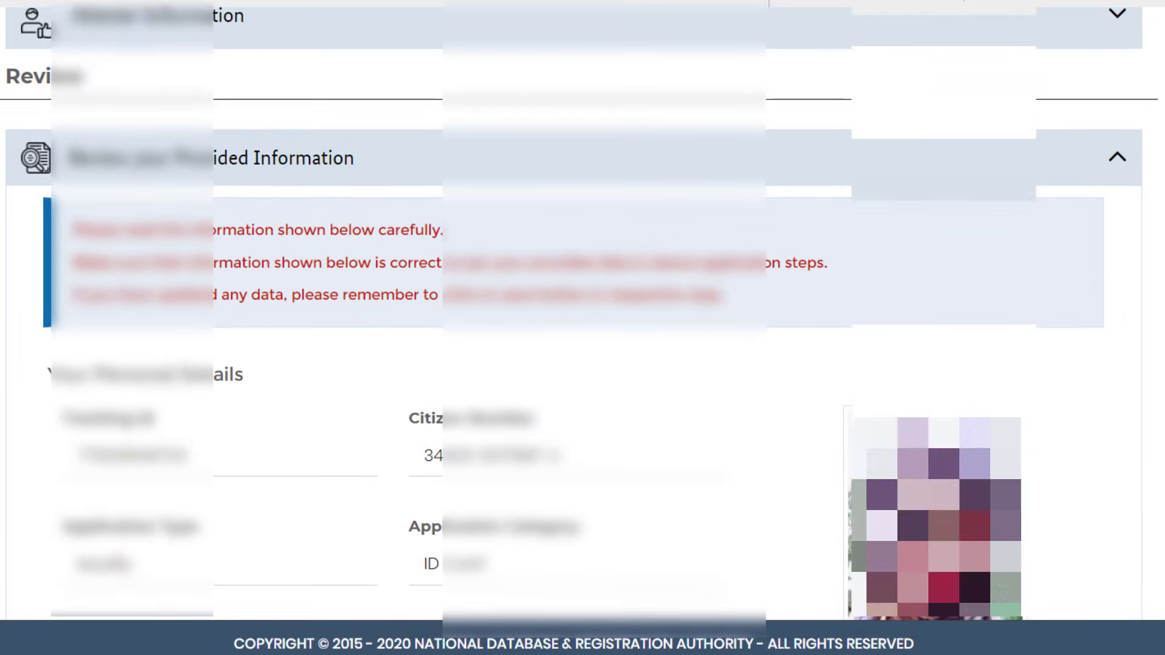
scroll(582, 327, down, 9)
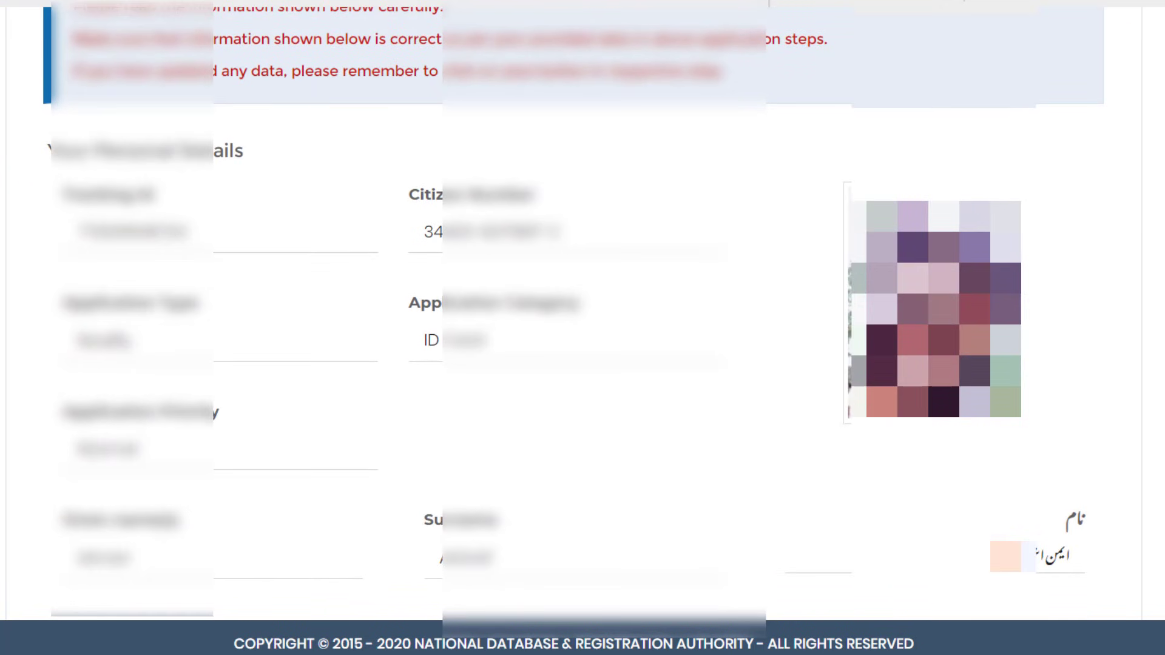
scroll(583, 328, down, 5)
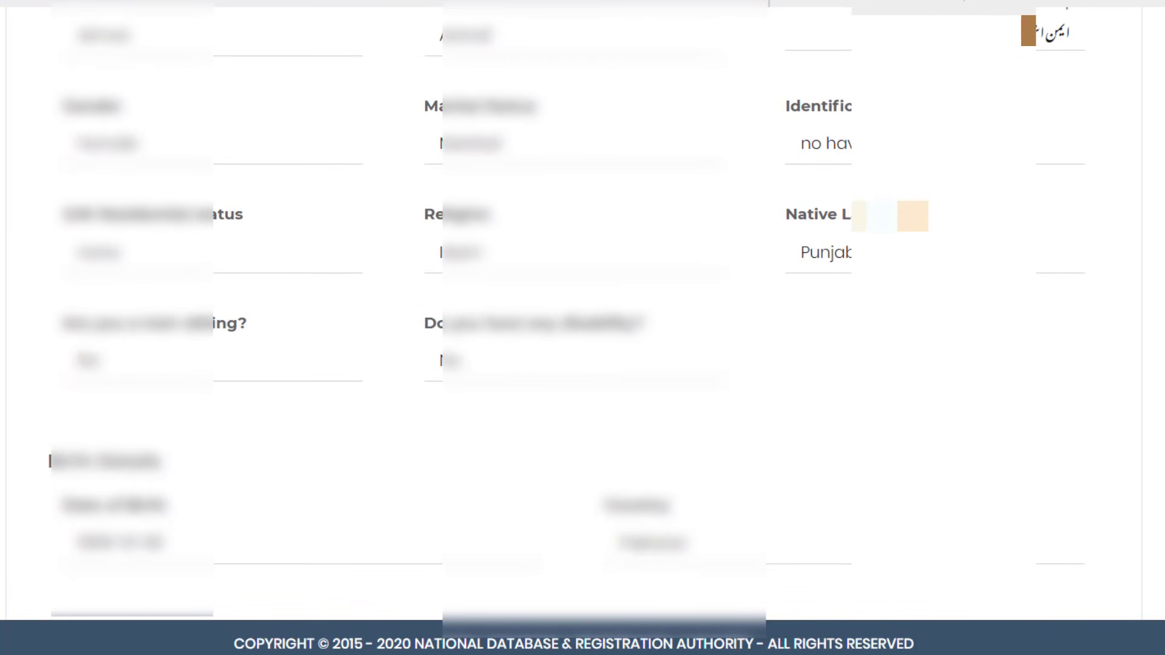
scroll(583, 328, down, 3)
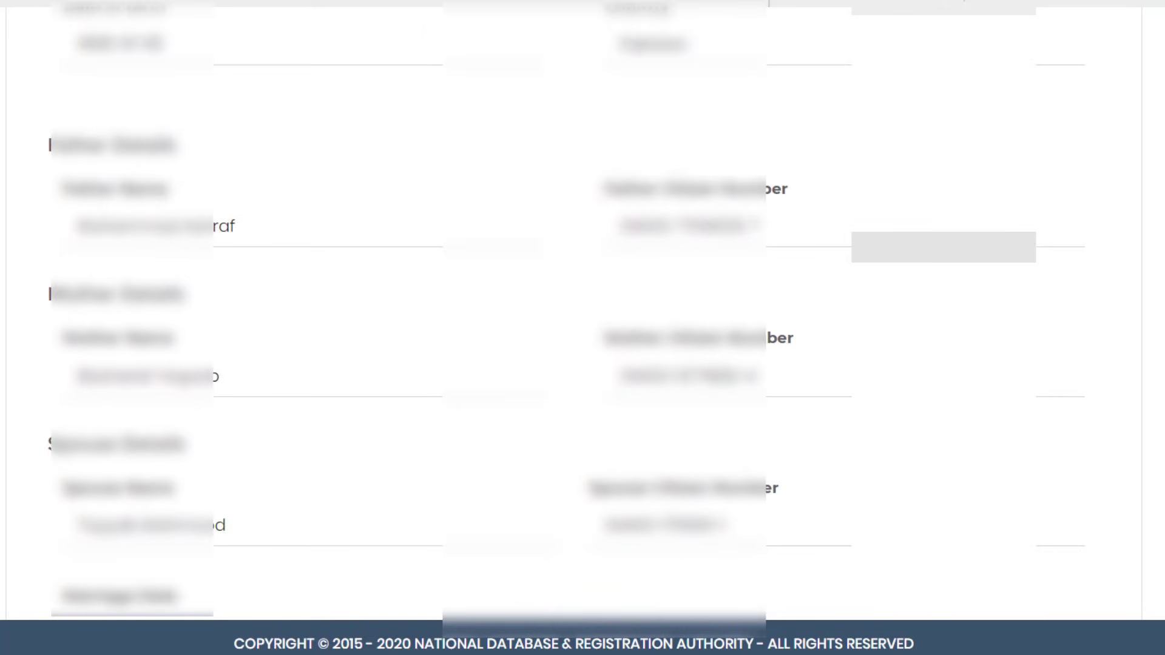
scroll(582, 327, down, 4)
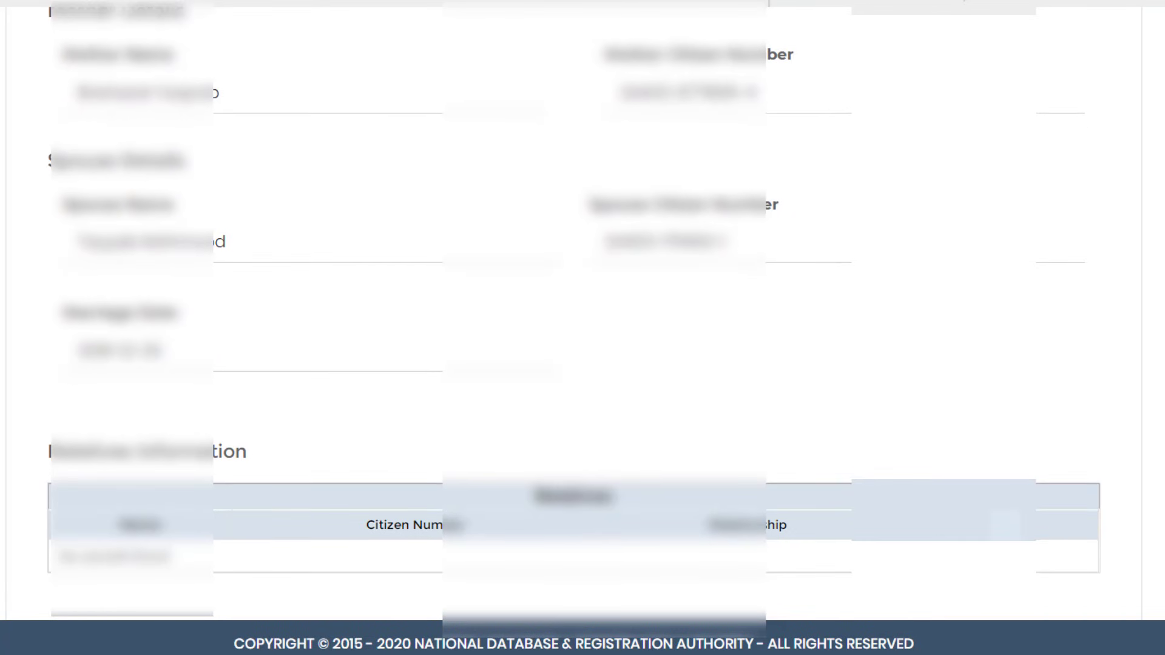
scroll(582, 327, down, 3)
scroll(582, 328, down, 8)
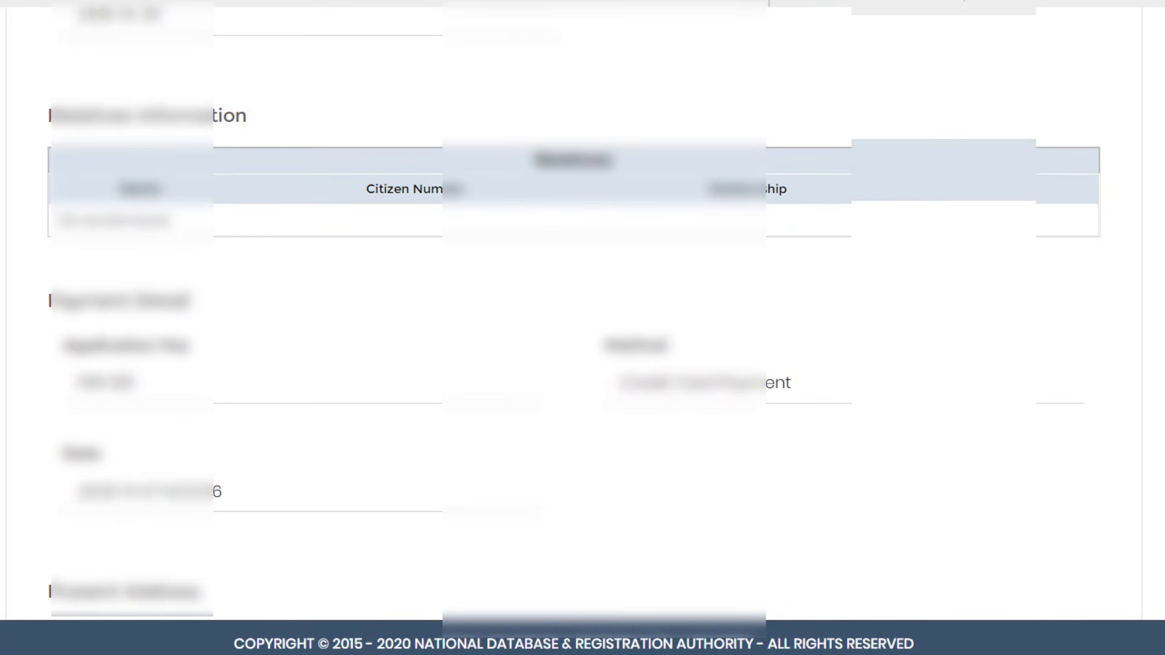
scroll(582, 327, down, 20)
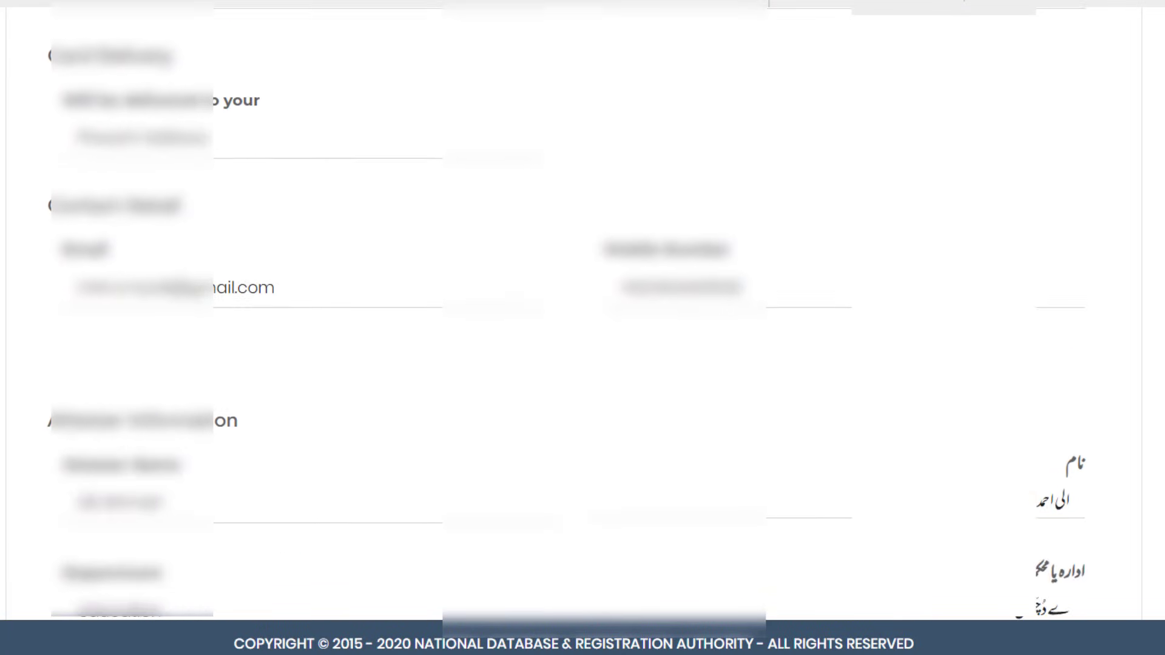
scroll(67, 172, up, 3)
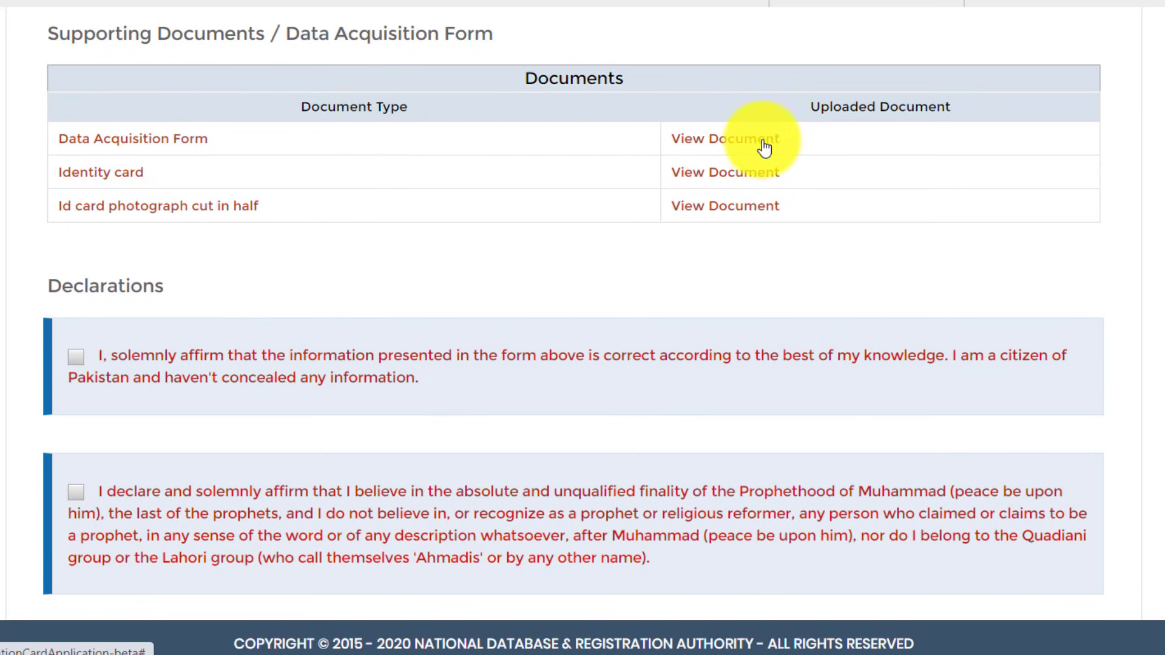
Tick the five declarations, including correct information, finality of Prophethood, and no conviction or remand
scroll(424, 395, down, 2)
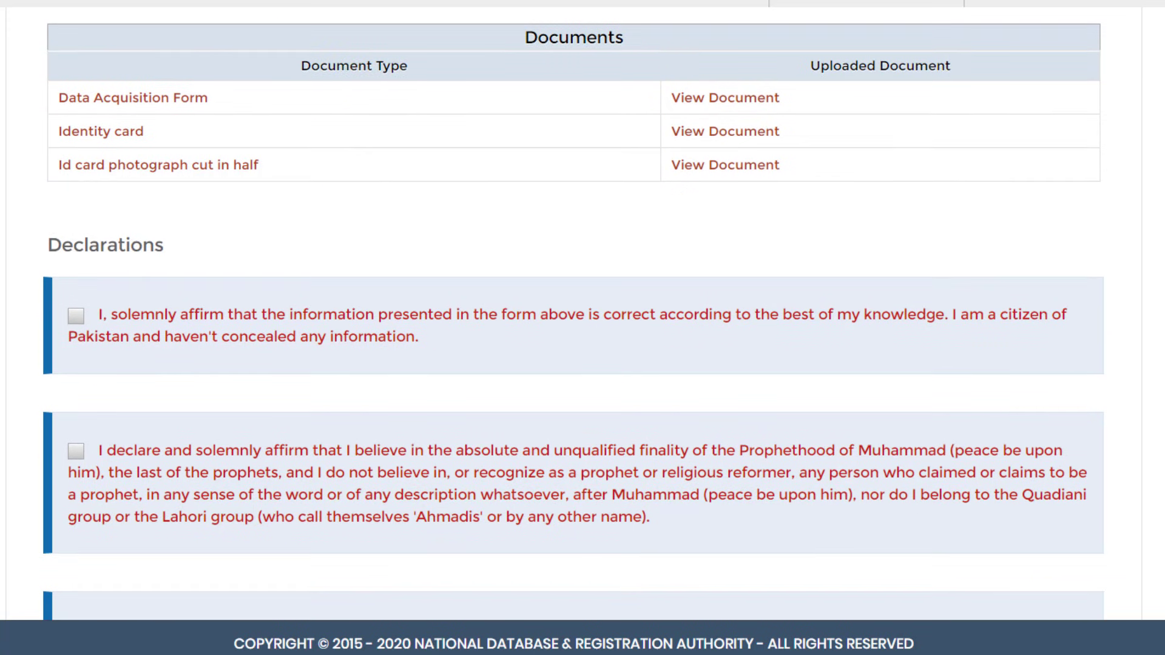
click(71, 230)
click(76, 366)
scroll(79, 359, down, 3)
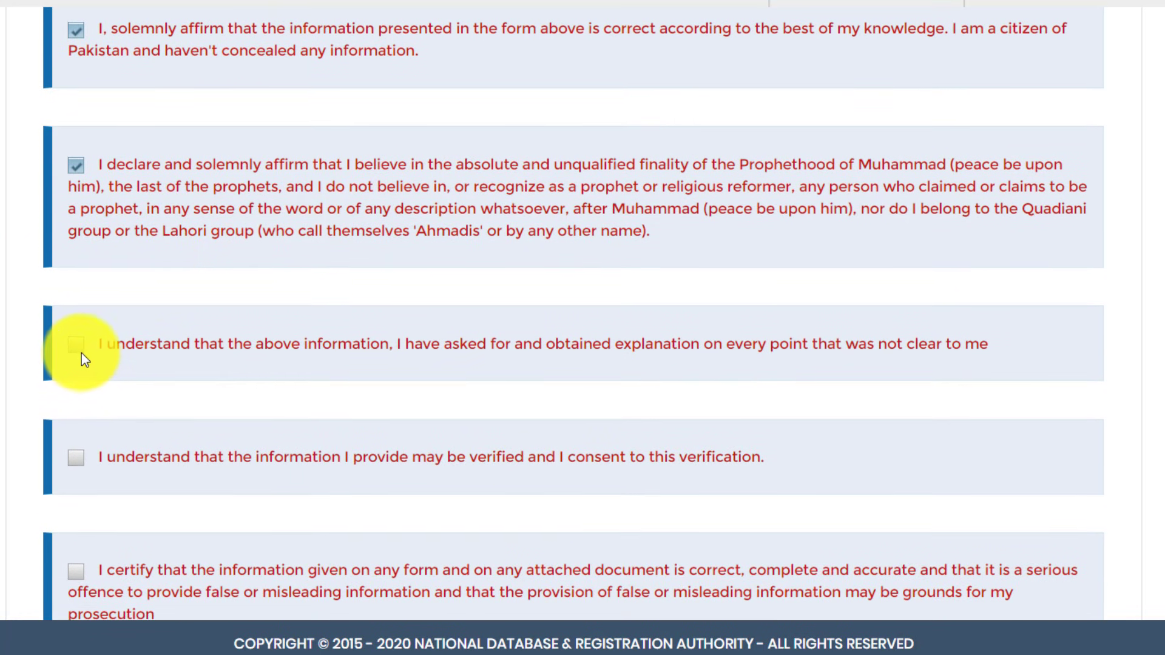
click(75, 458)
scroll(79, 449, down, 3)
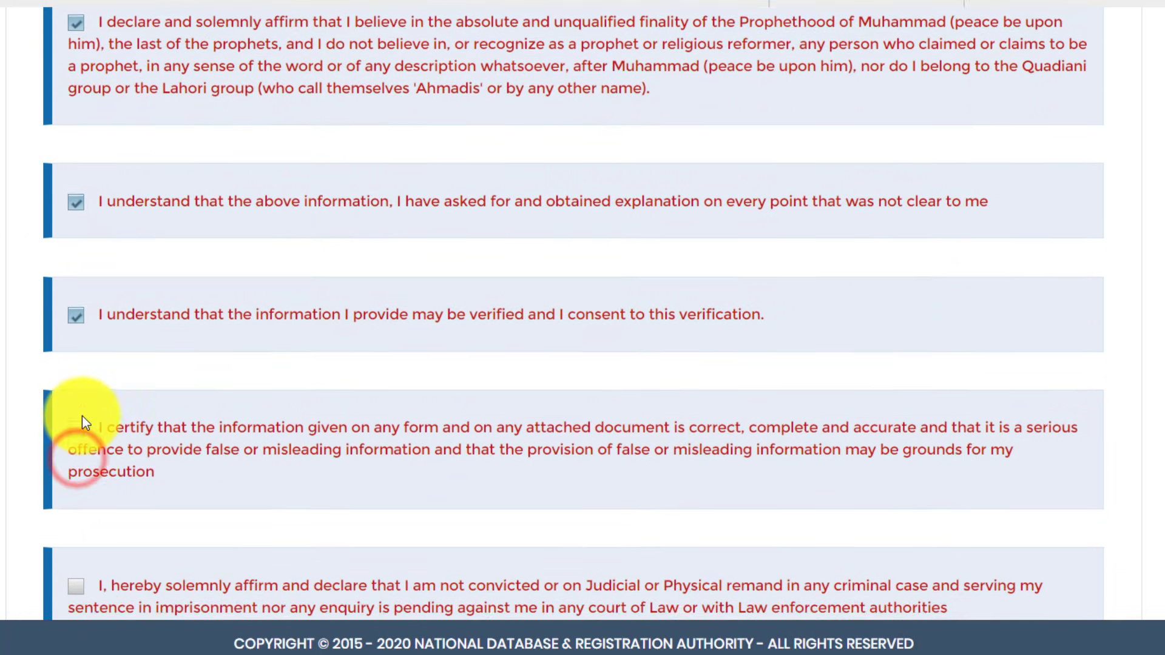
click(76, 374)
click(73, 531)
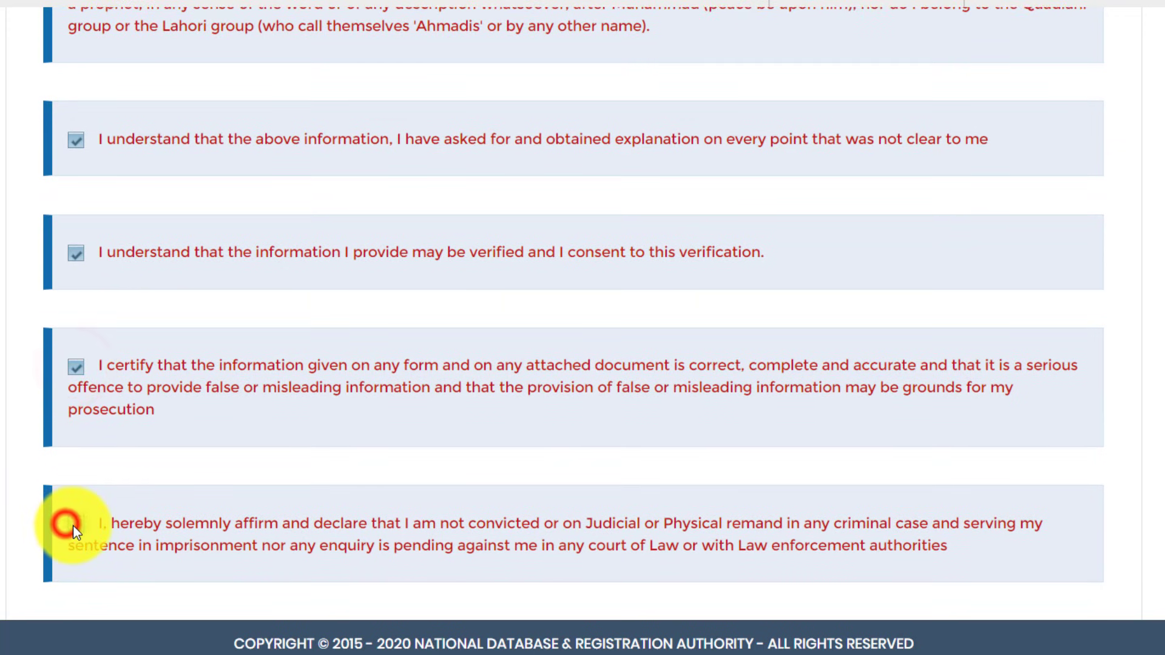
scroll(210, 300, down, 4)
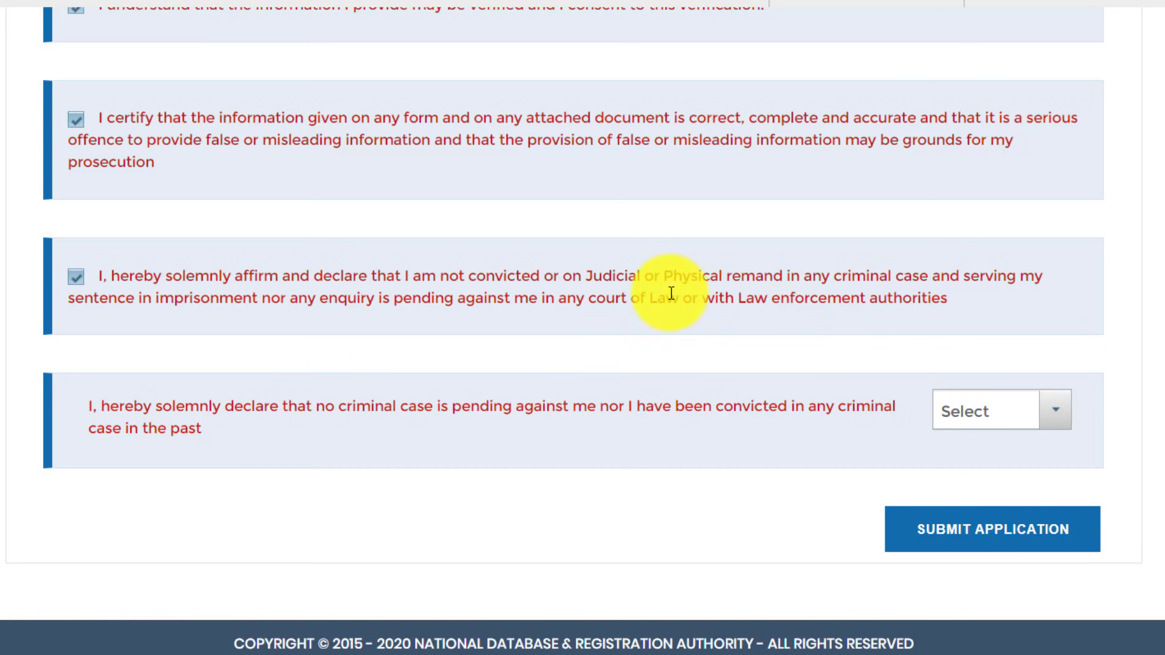
Set the criminal-case declaration to Yes, after briefly trying No and its details box
click(990, 418)
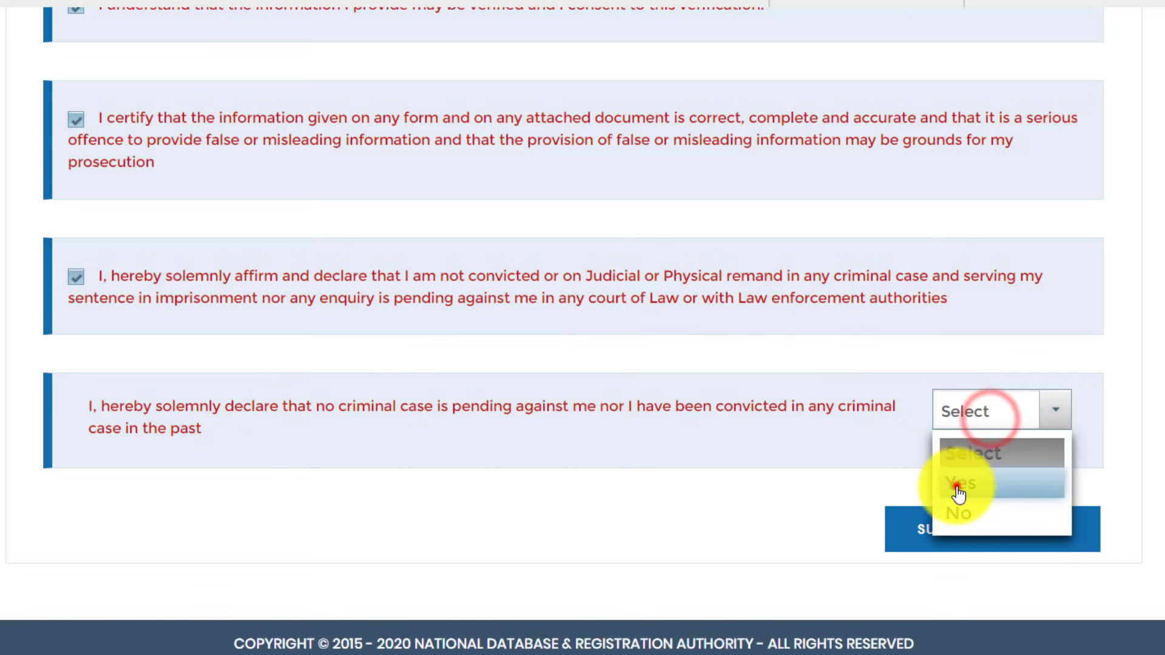
click(959, 484)
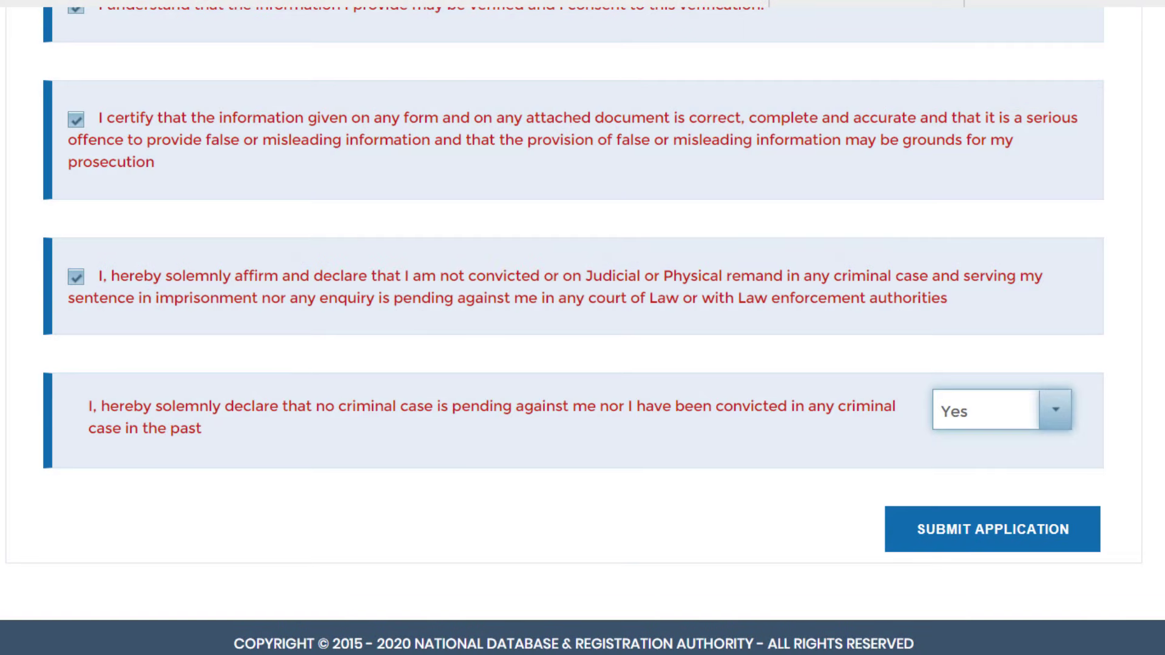
click(1019, 416)
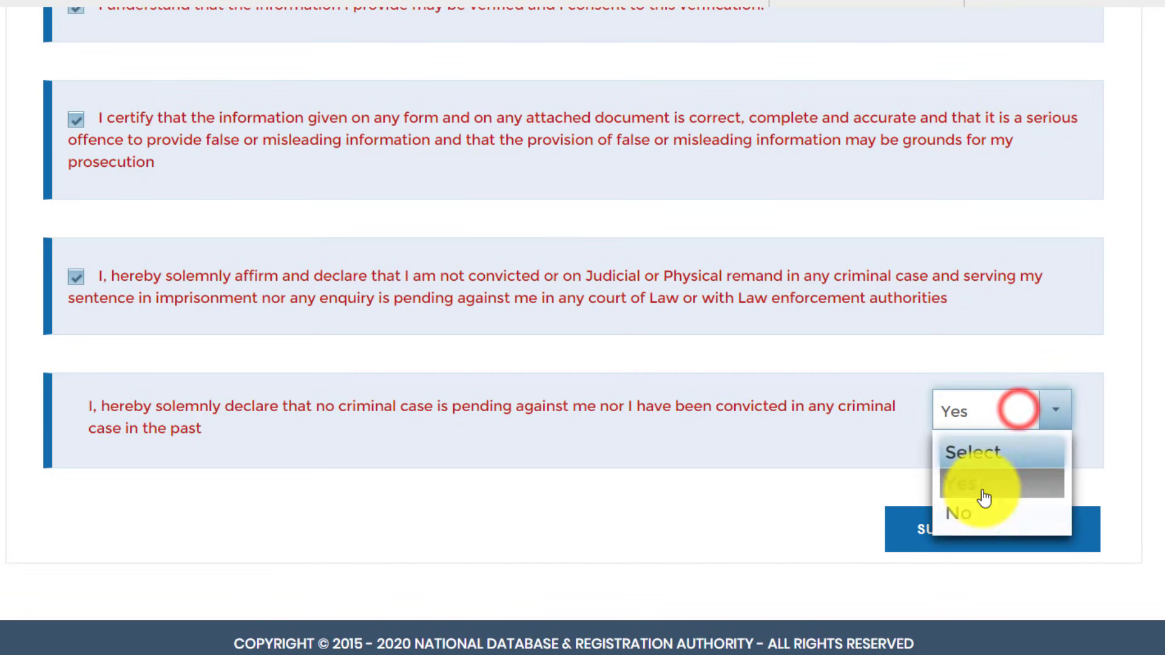
click(962, 514)
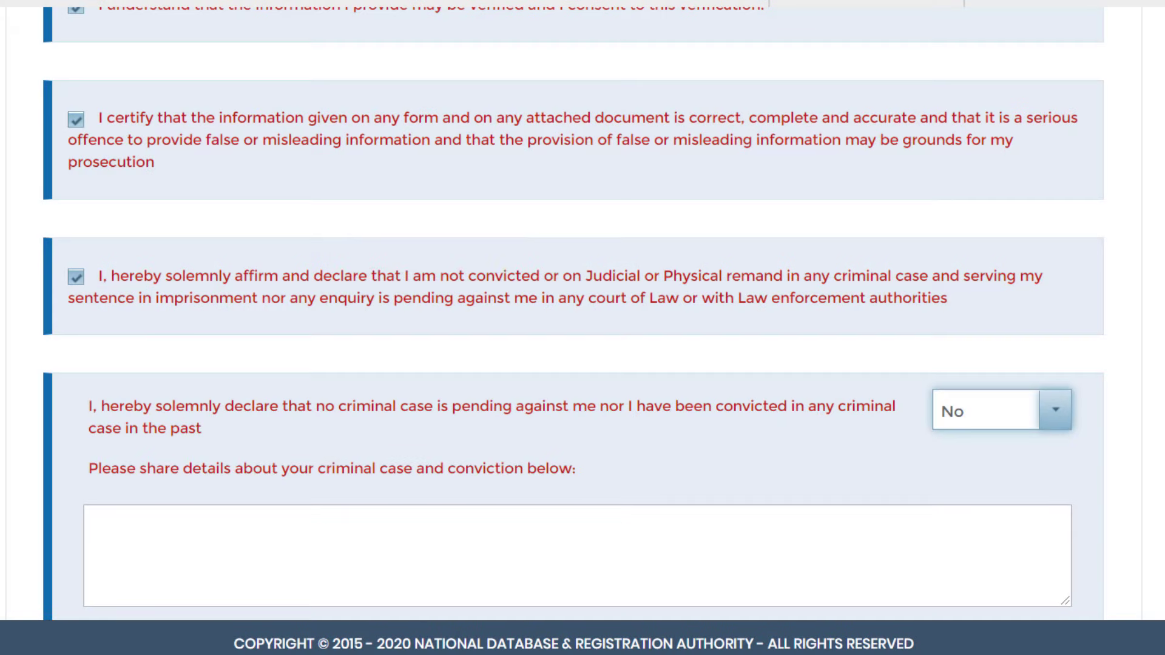
scroll(433, 408, down, 2)
click(432, 408)
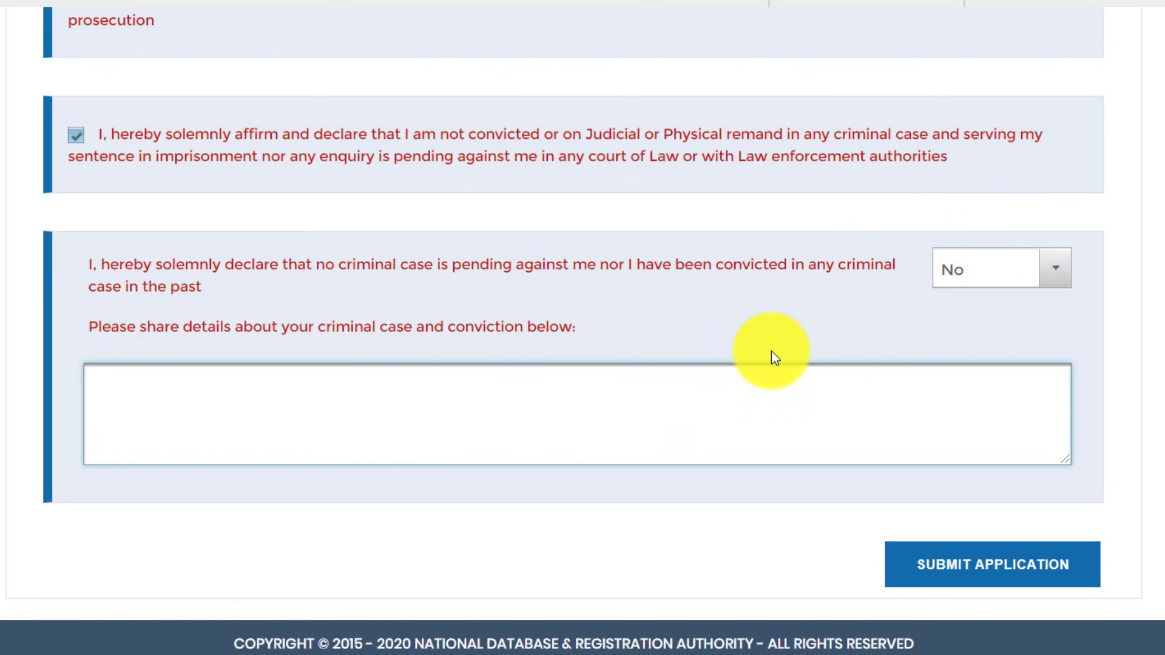
click(981, 280)
click(964, 337)
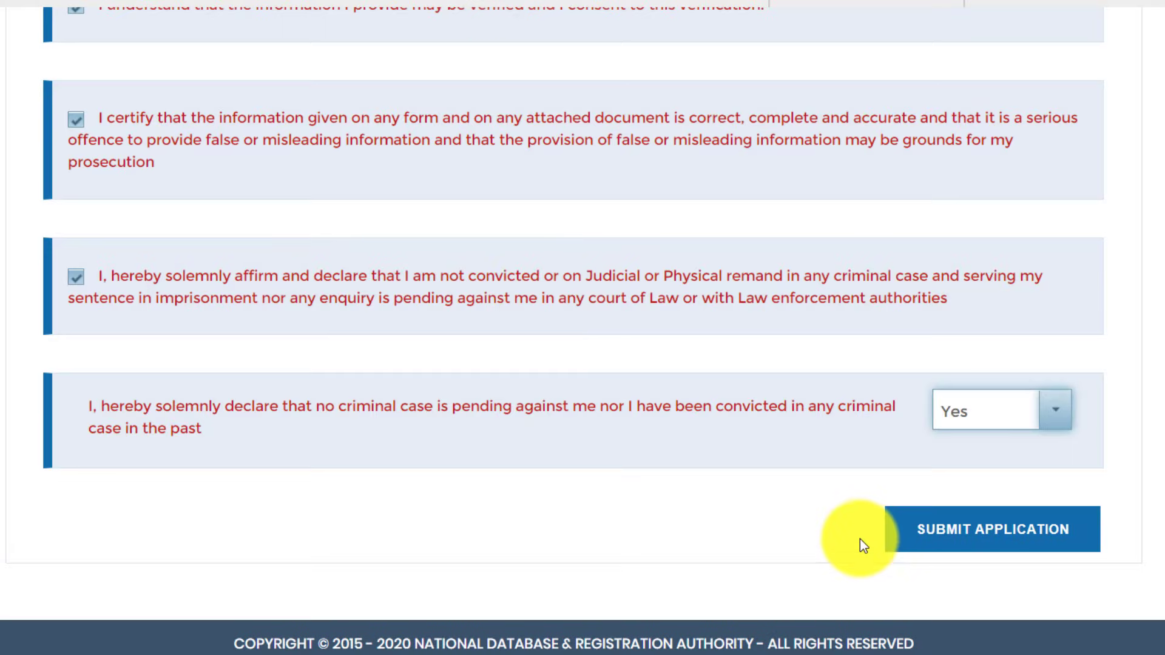
click(866, 535)
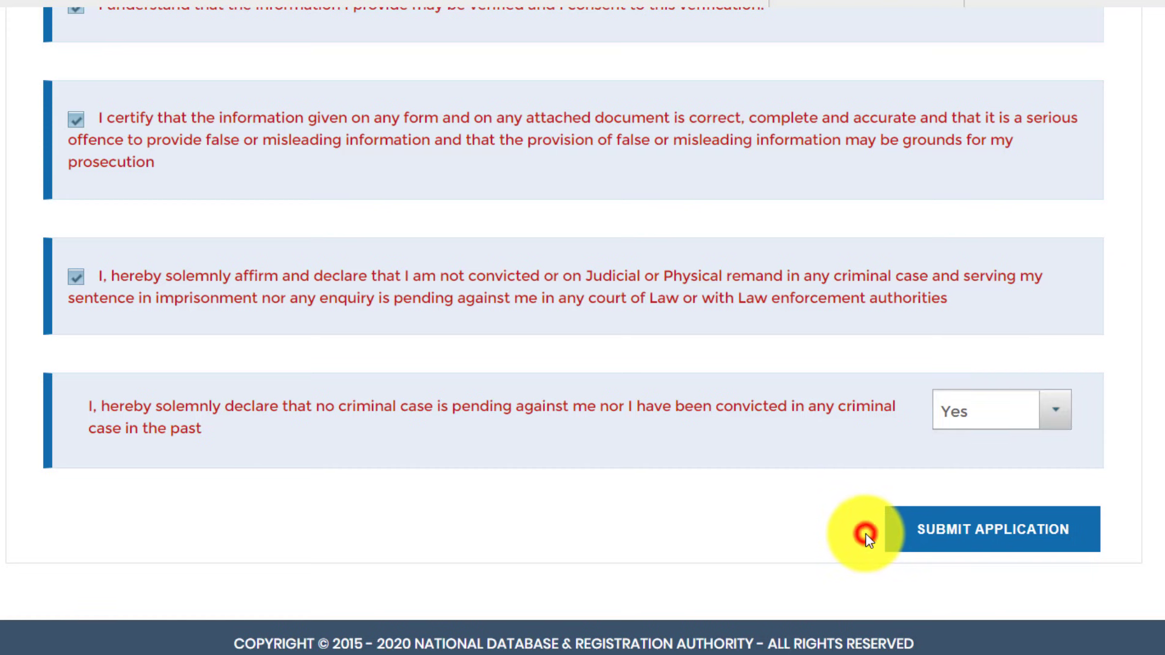
Submit the ID-card modification application and view the tracking ID and feedback form
click(994, 537)
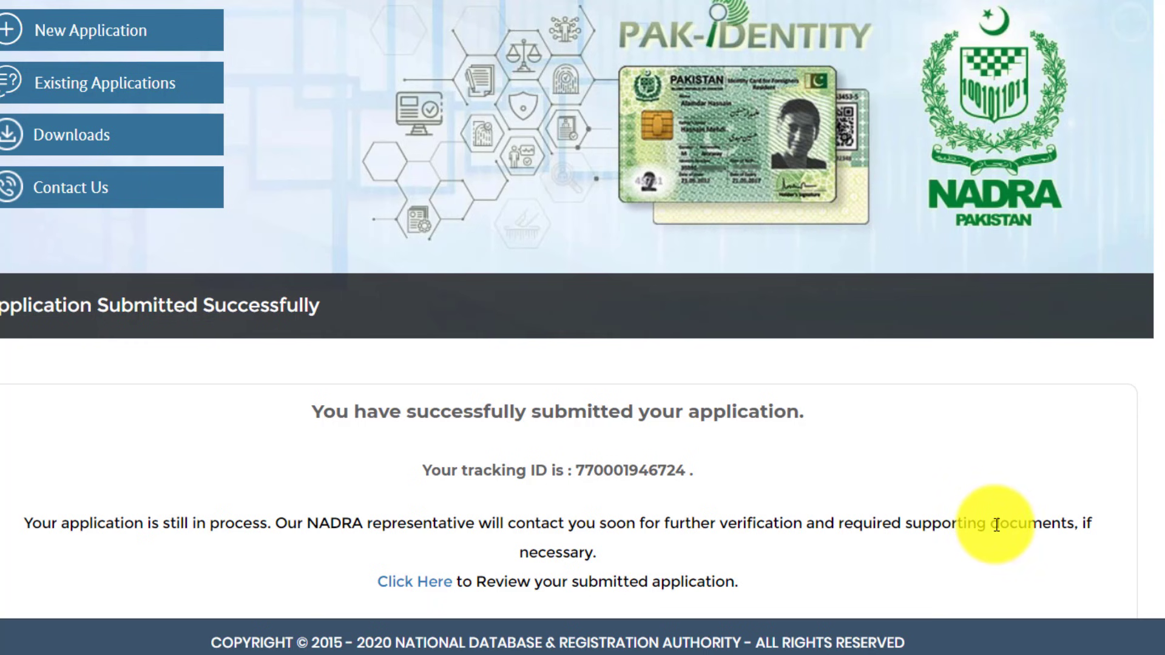
scroll(1006, 526, down, 1)
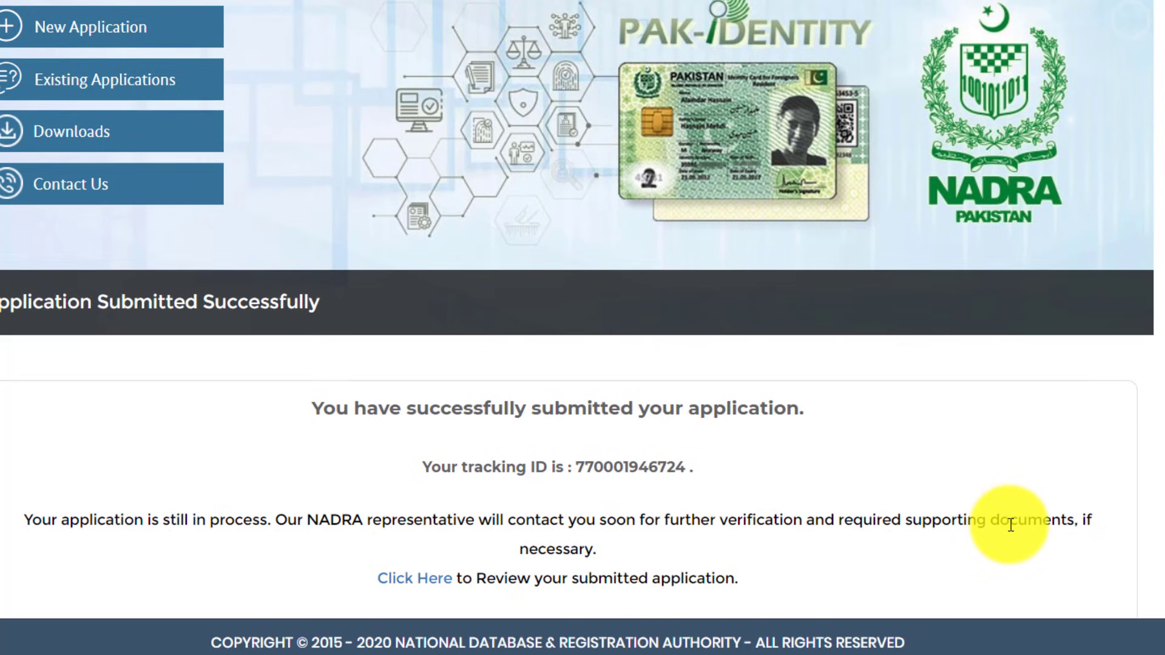
scroll(1015, 532, down, 2)
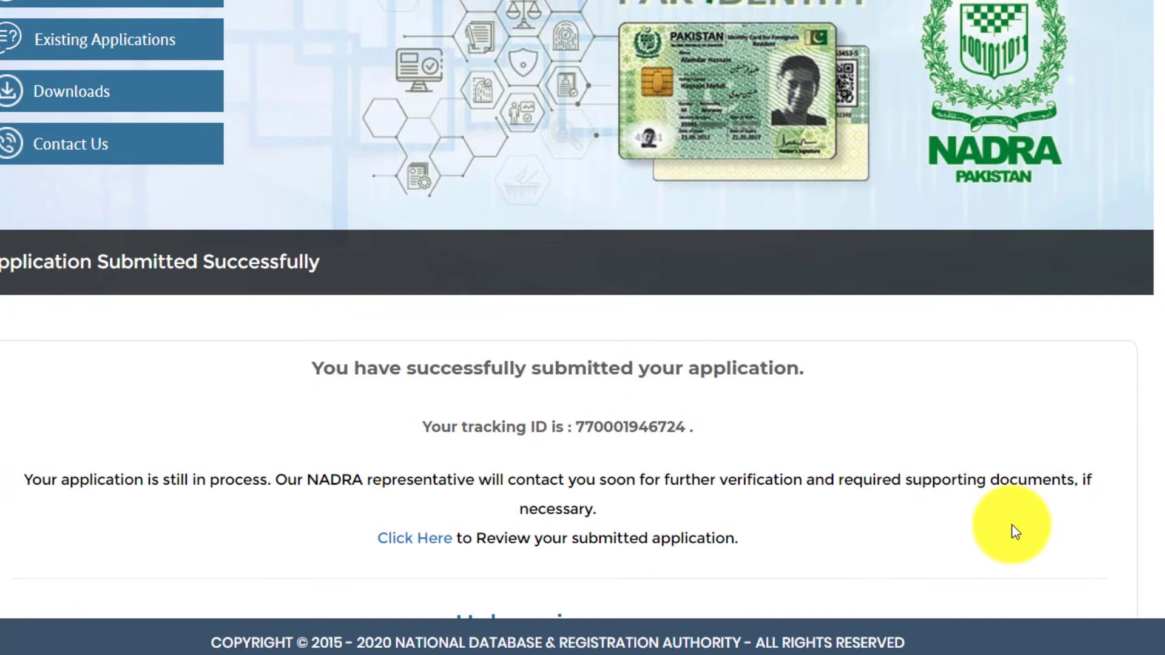
scroll(1015, 532, down, 1)
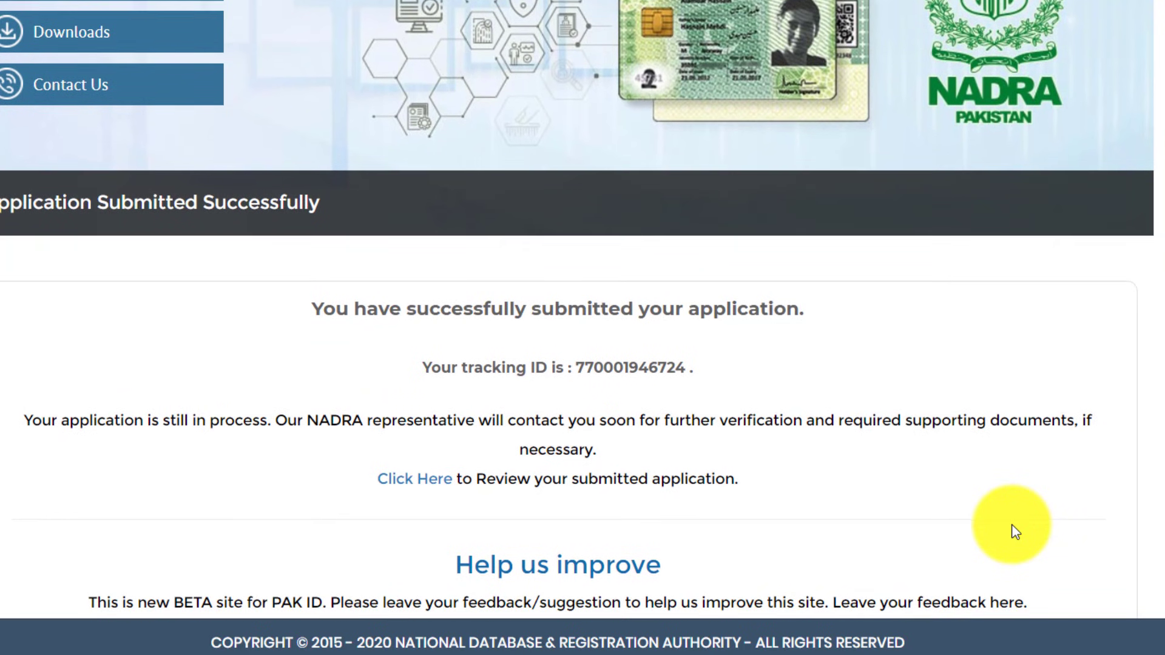
scroll(1015, 532, down, 1)
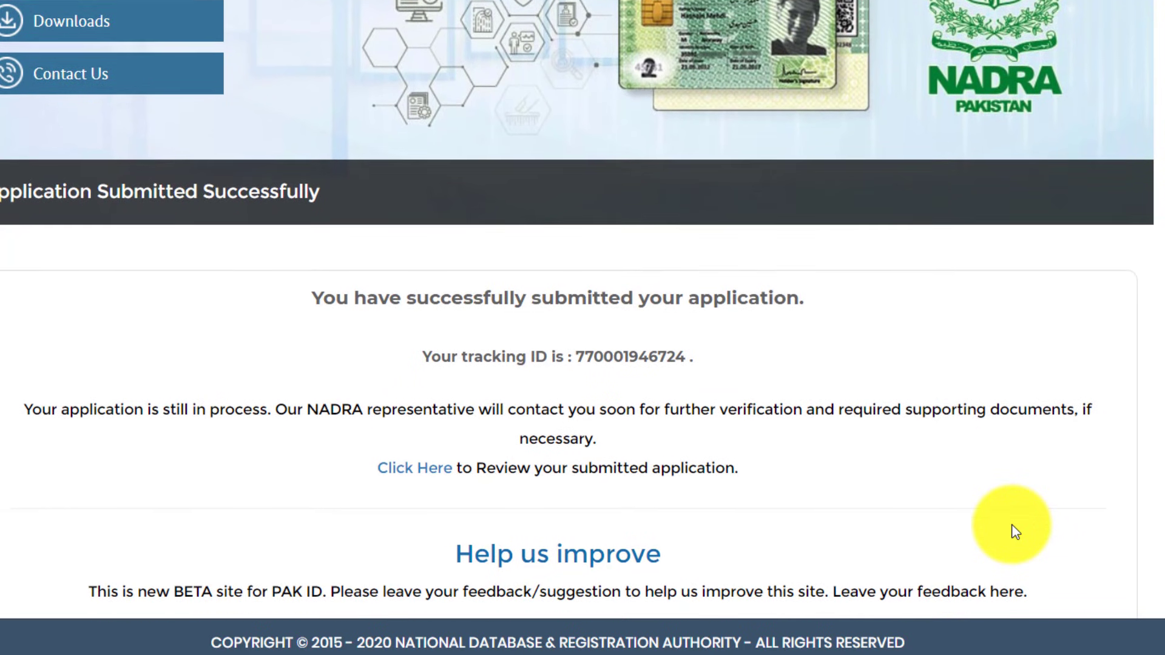
scroll(1015, 532, down, 1)
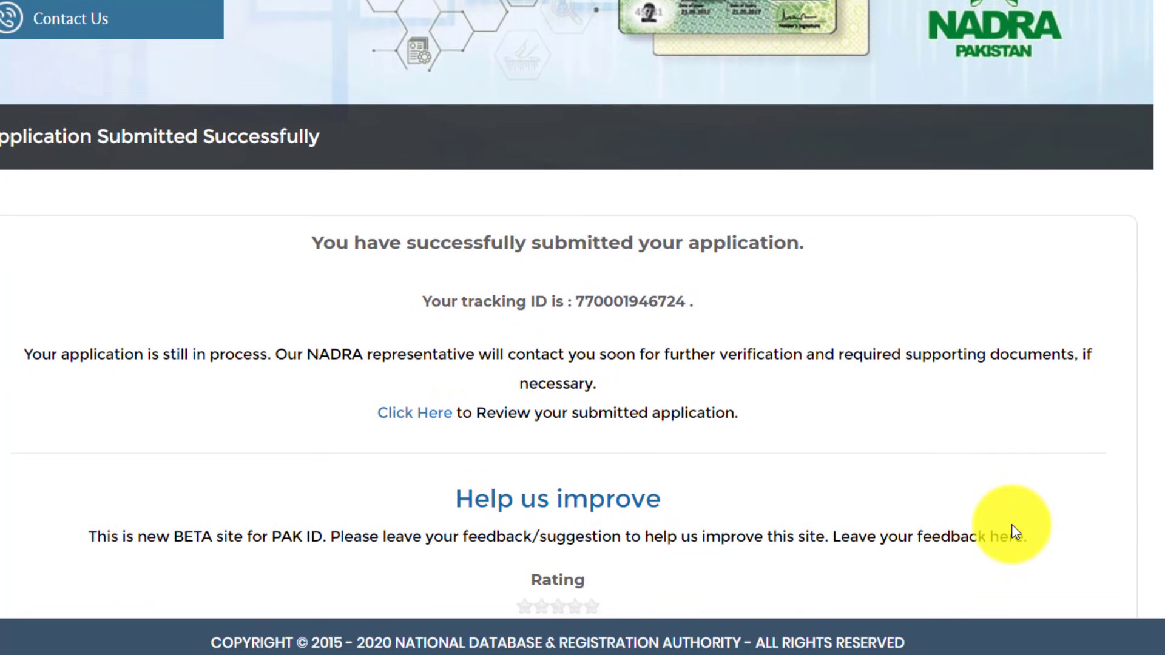
scroll(1015, 532, down, 1)
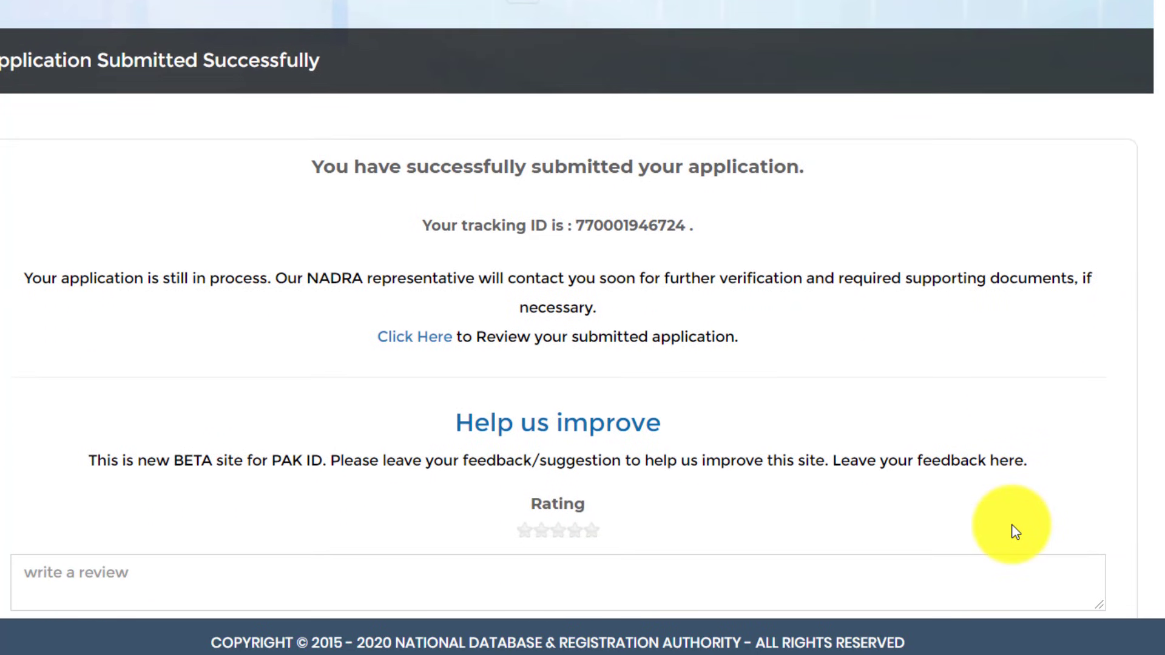
scroll(1015, 532, down, 1)
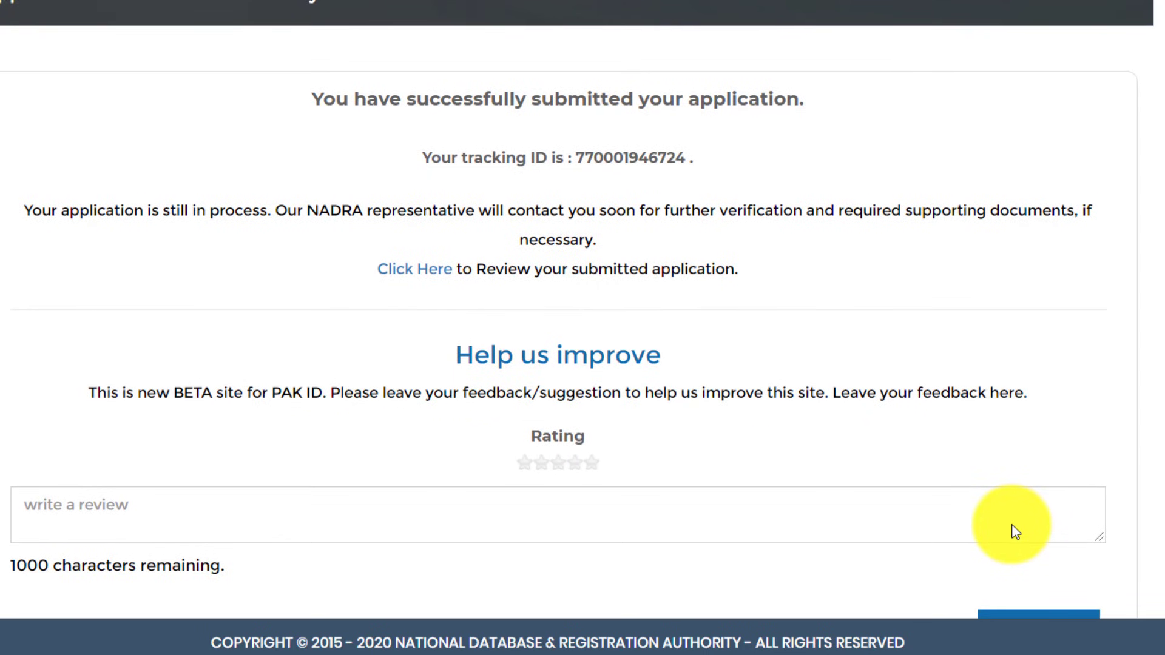
scroll(1015, 532, down, 2)
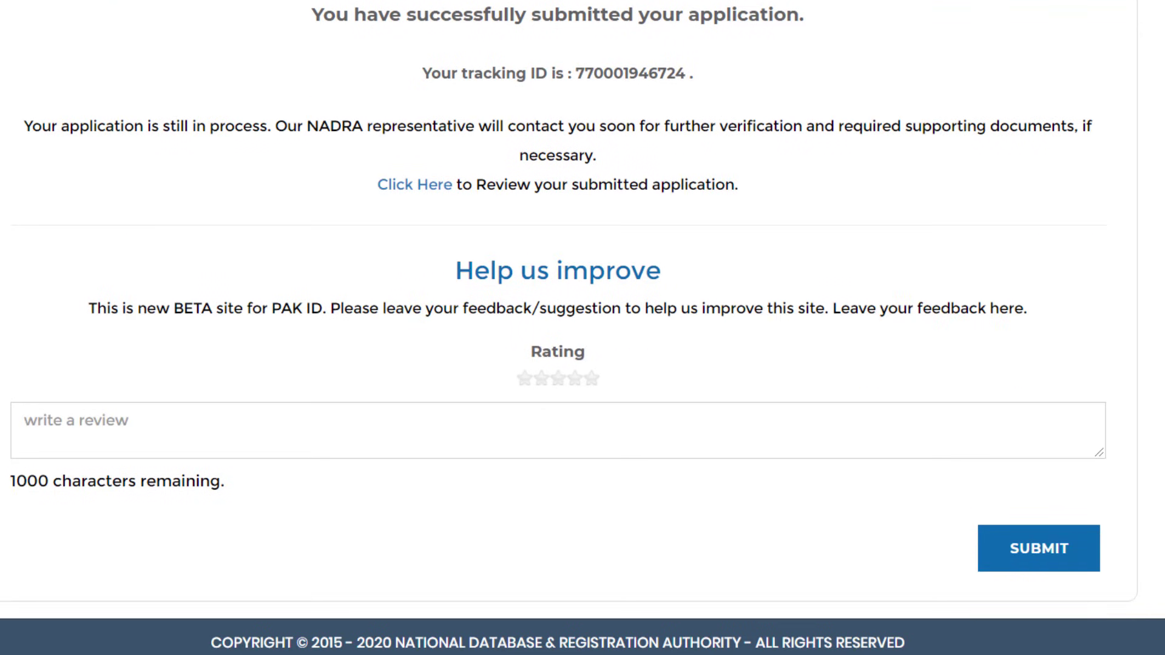